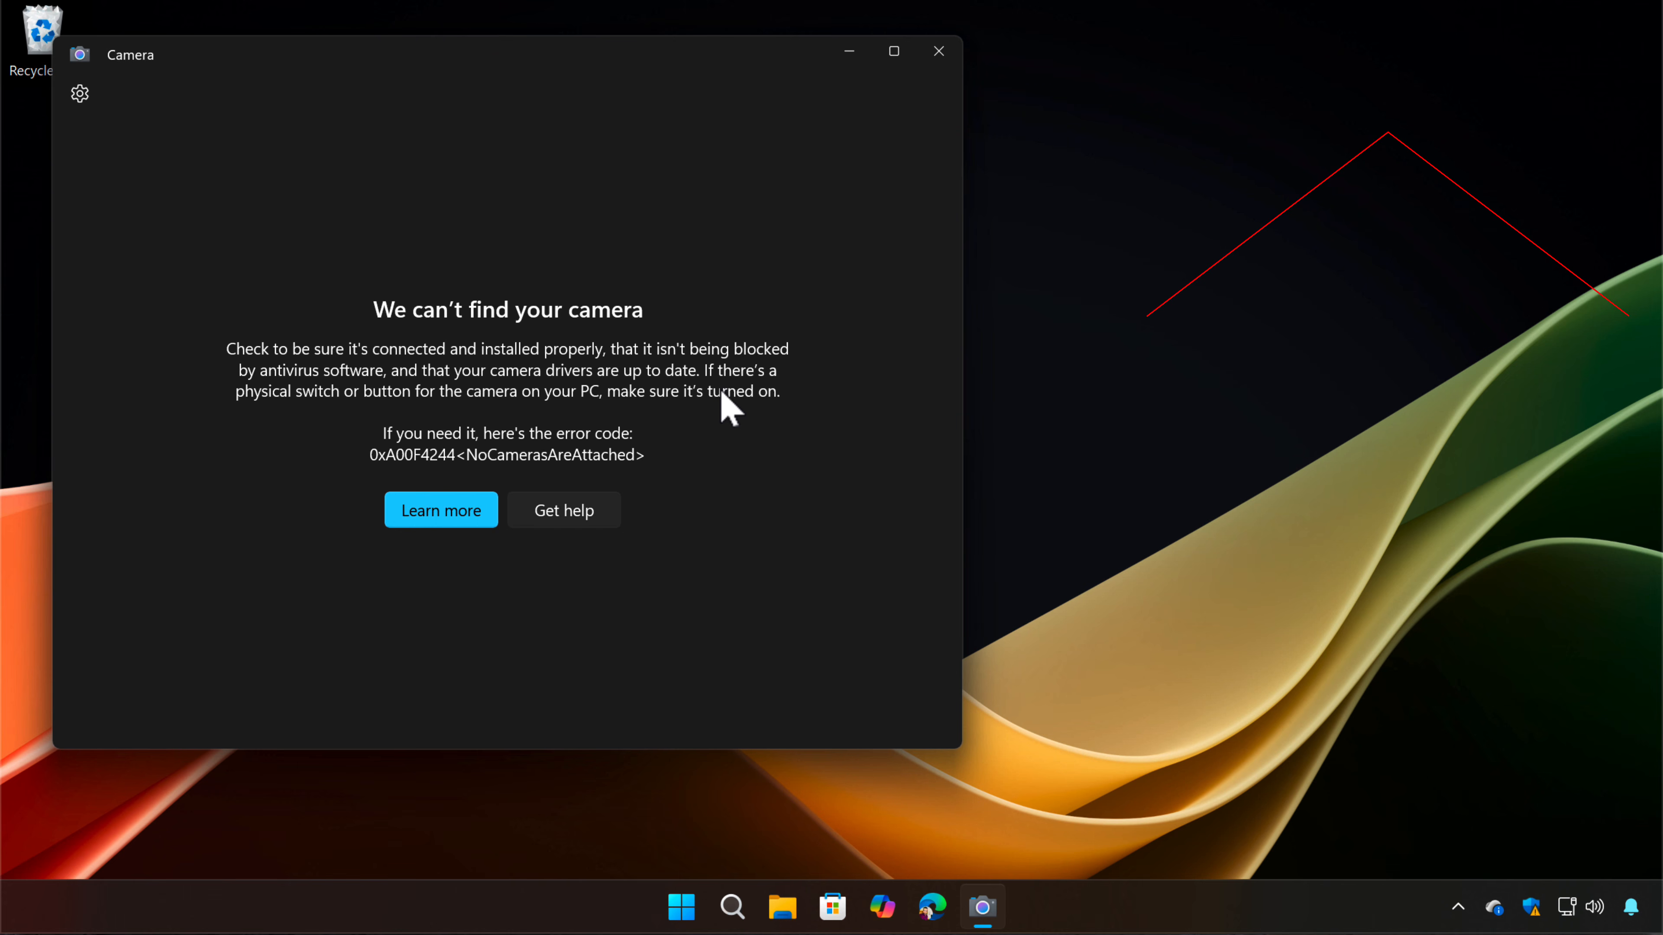
Step: Close the camera error window and open Device Manager to check the computer's listed devices
{"action": "left_click", "coordinate": [940, 54]}
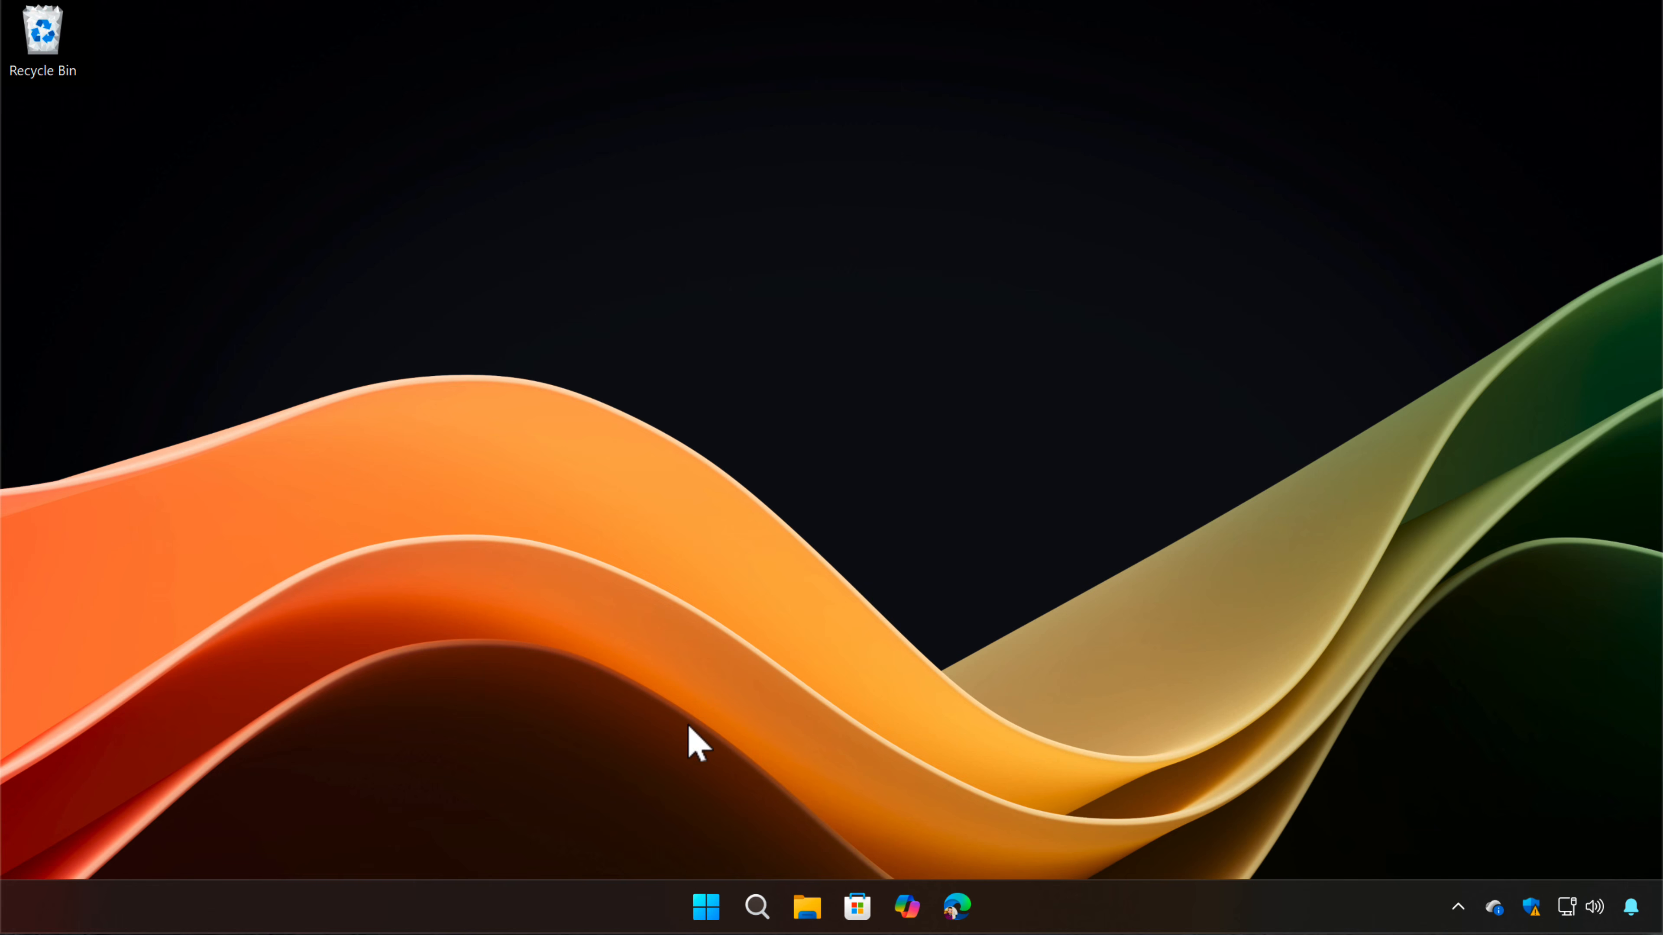
{"action": "right_click", "coordinate": [706, 902]}
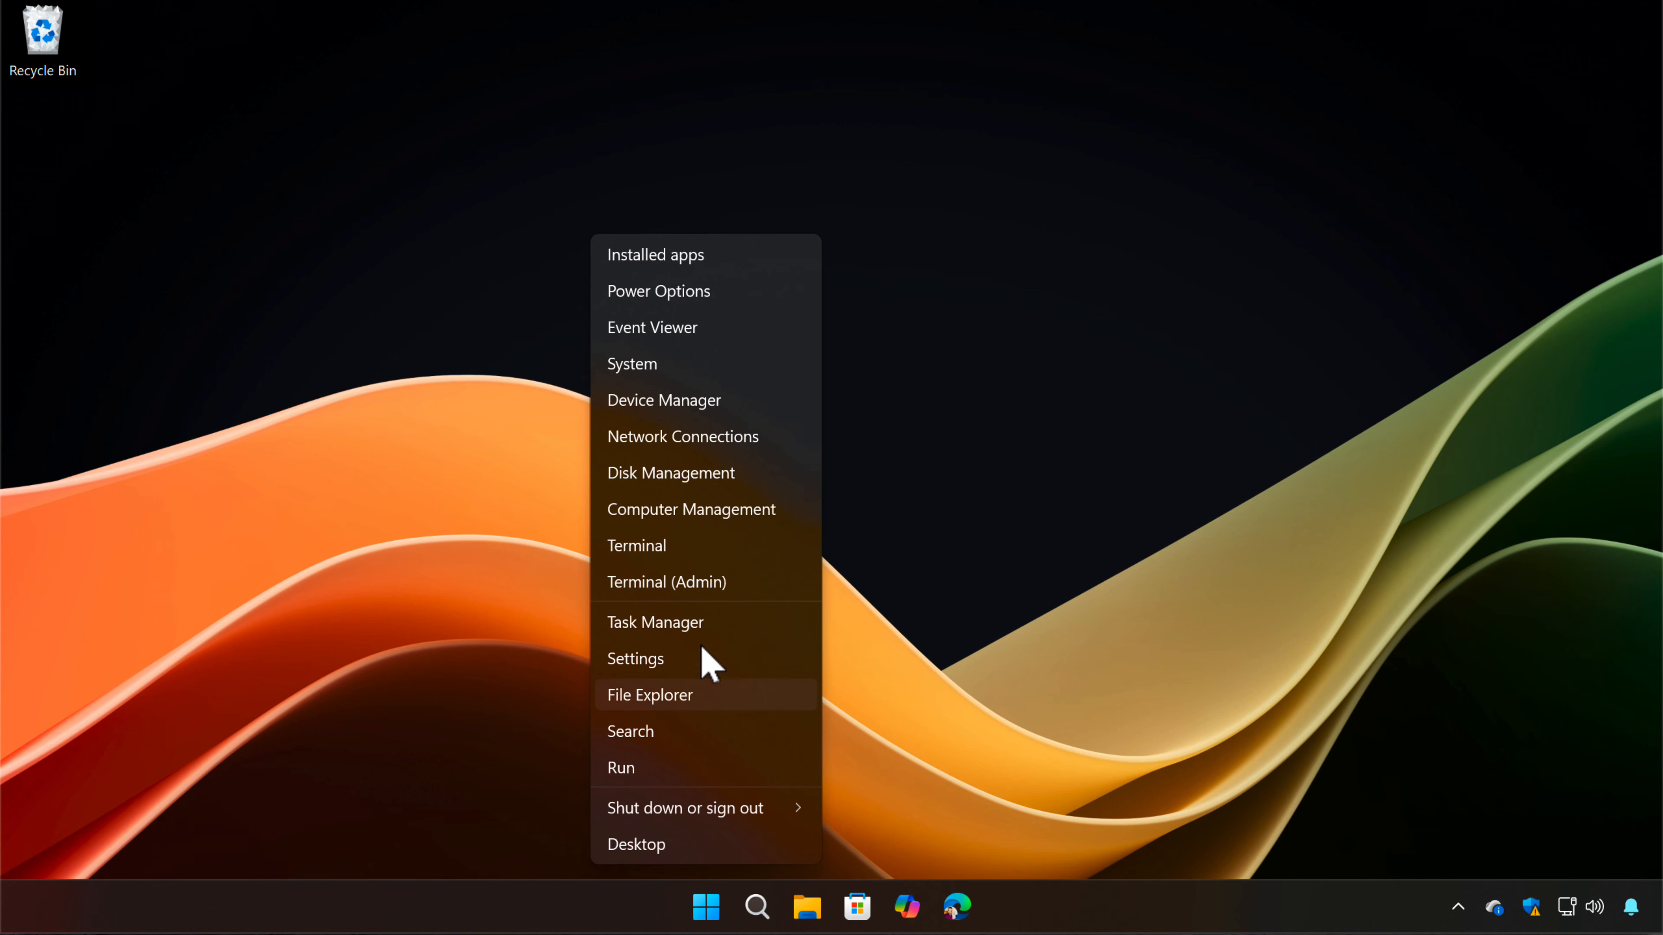
{"action": "left_click", "coordinate": [699, 401]}
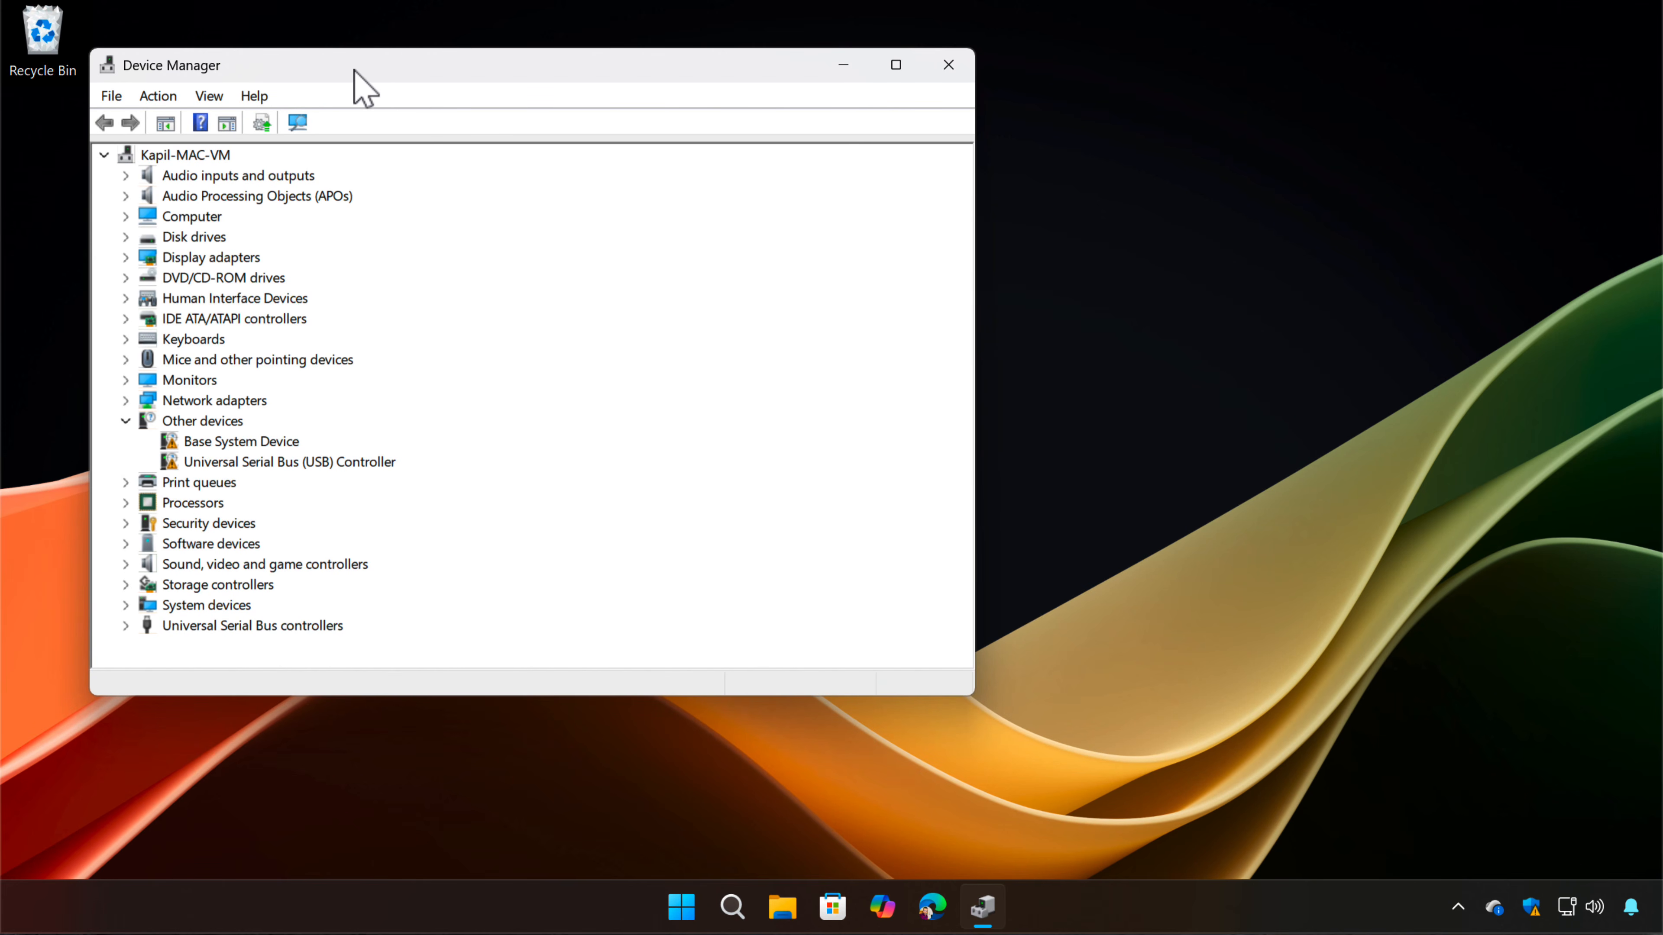
{"action": "left_click_drag", "start_coordinate": [366, 77], "coordinate": [504, 99]}
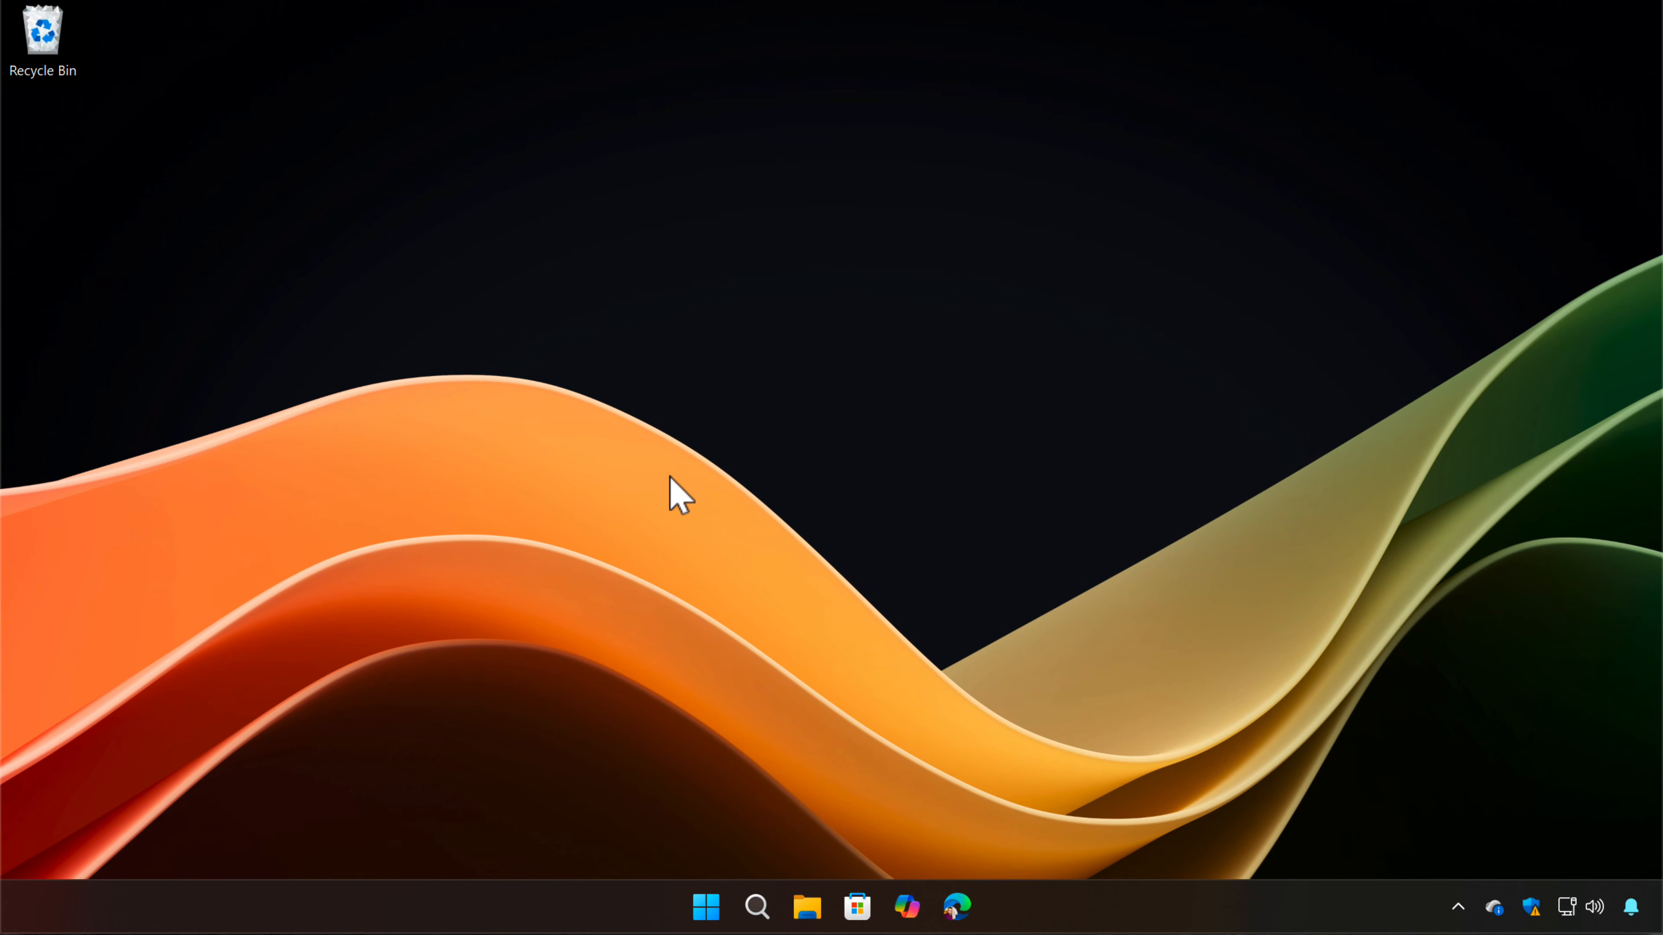
Step: Turn on the Camera permission in the Camera app's settings and bring up the shut down or sign out options
{"action": "left_click", "coordinate": [757, 906]}
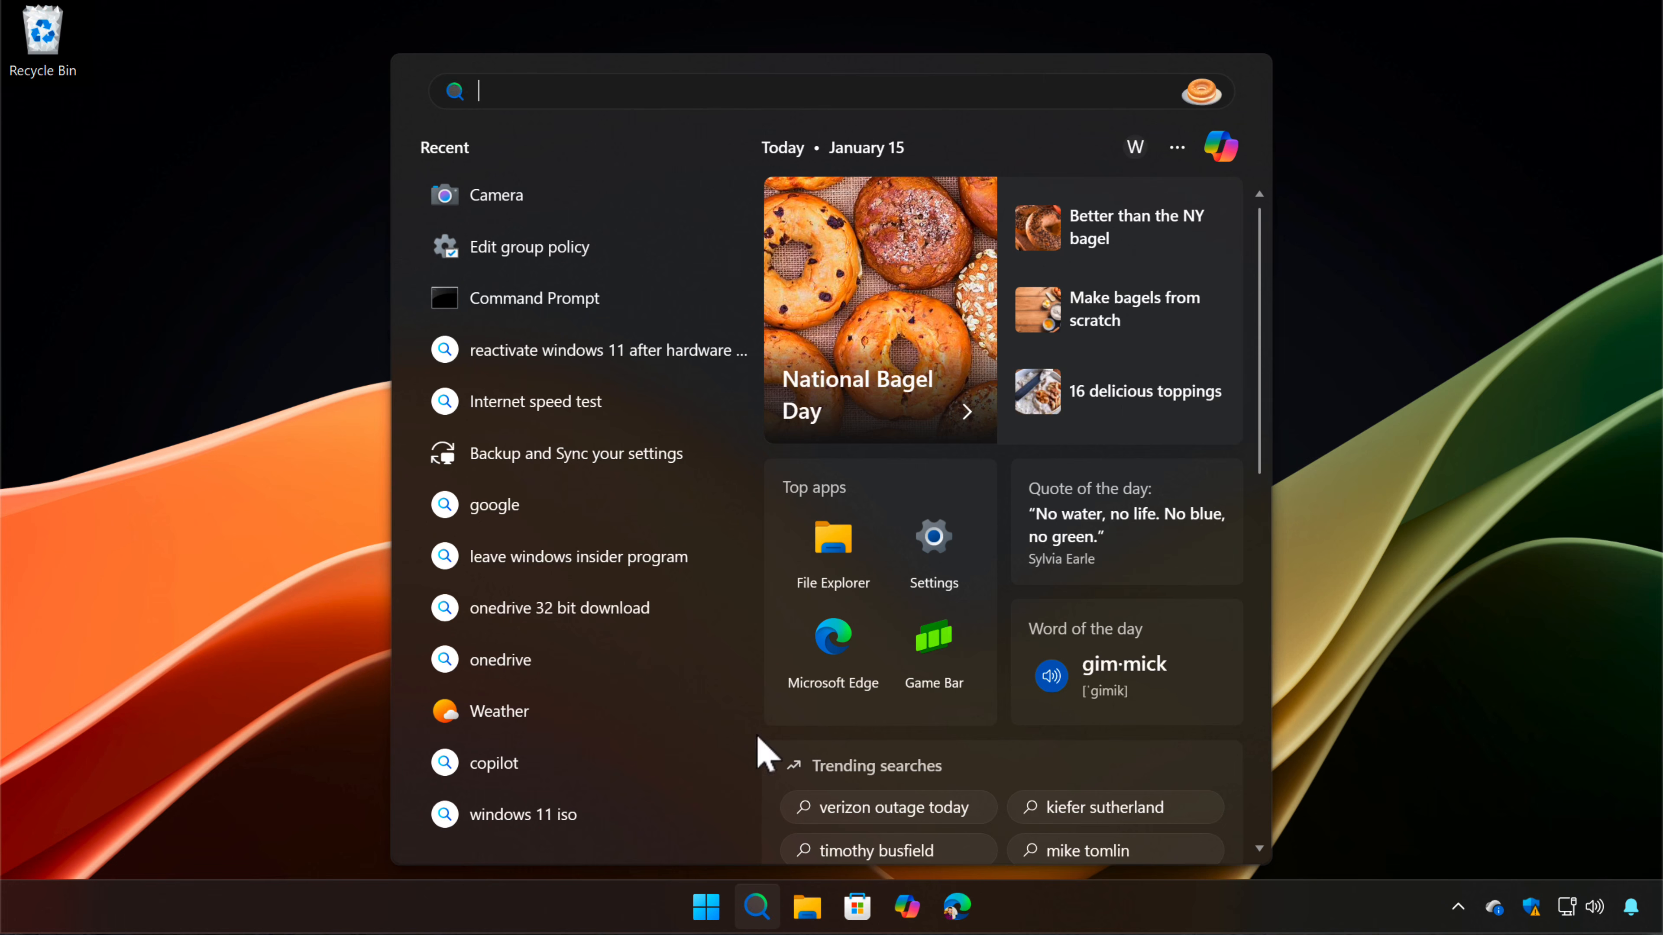
{"action": "type", "text": "camera"}
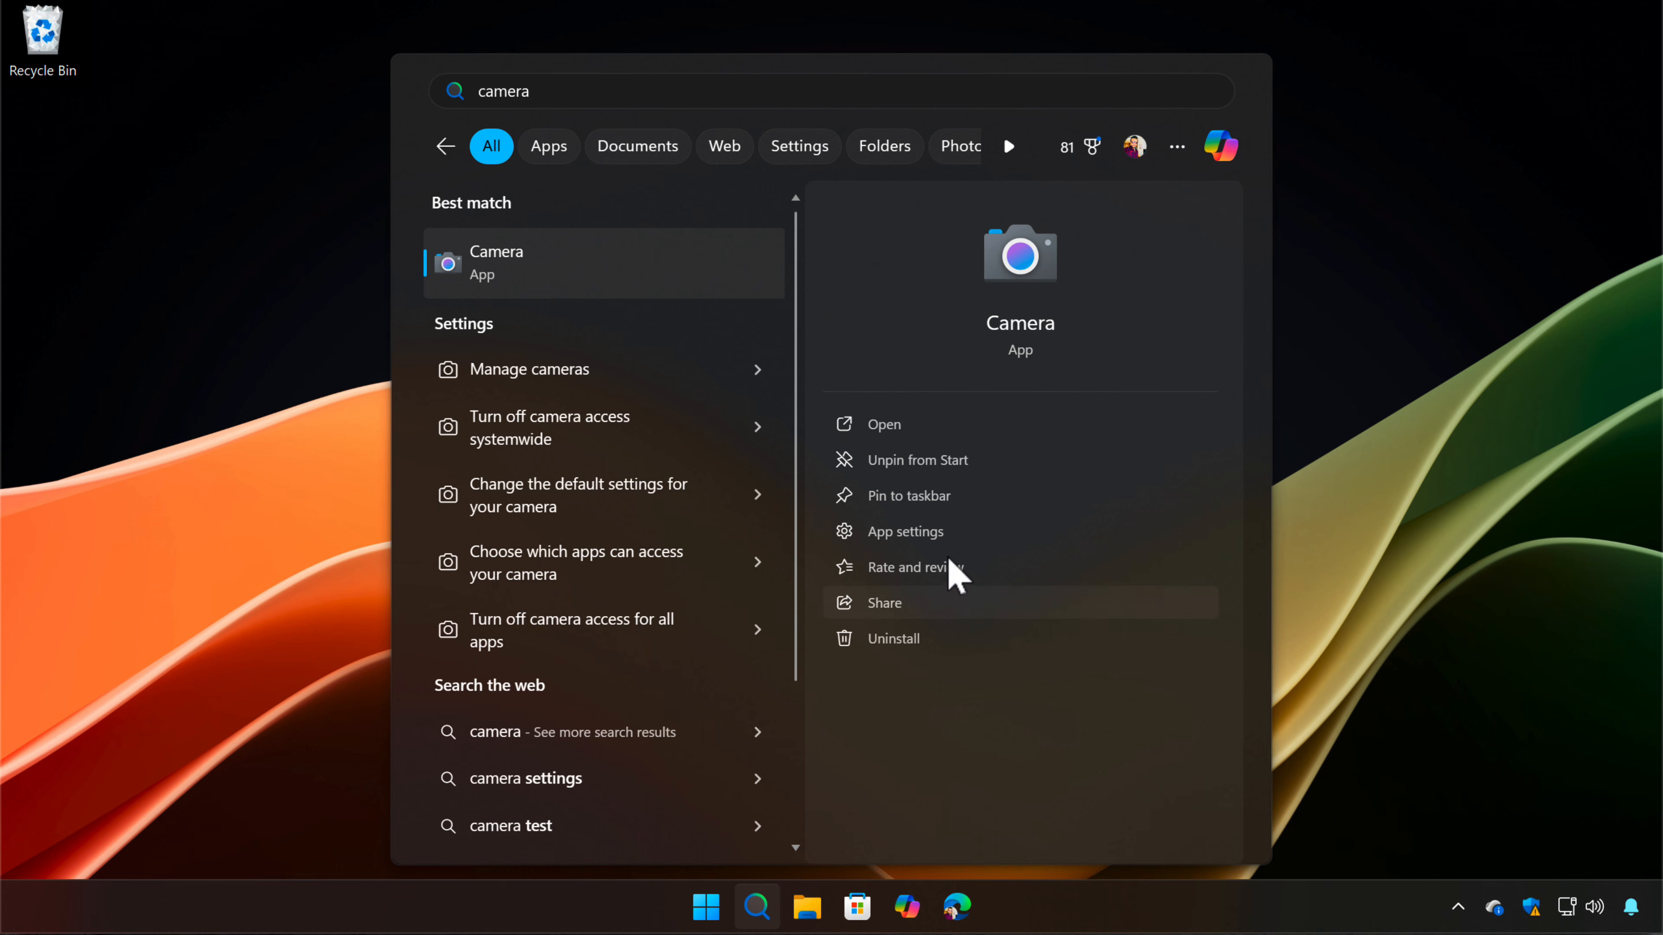
{"action": "left_click", "coordinate": [959, 537]}
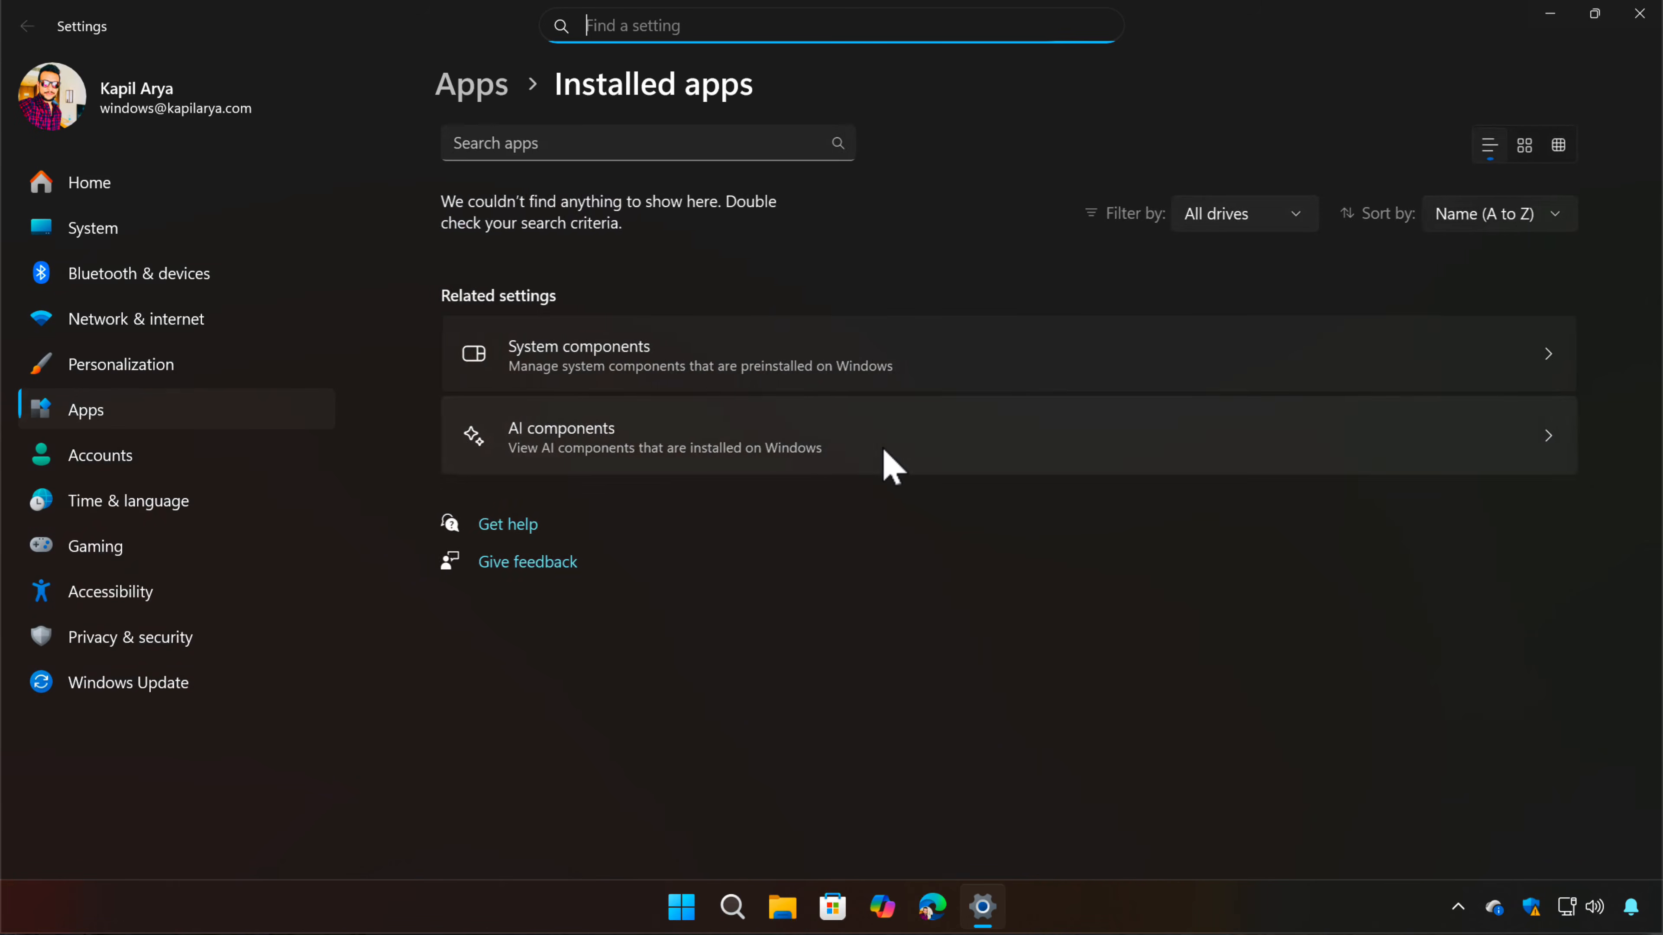
{"action": "left_click", "coordinate": [1592, 19]}
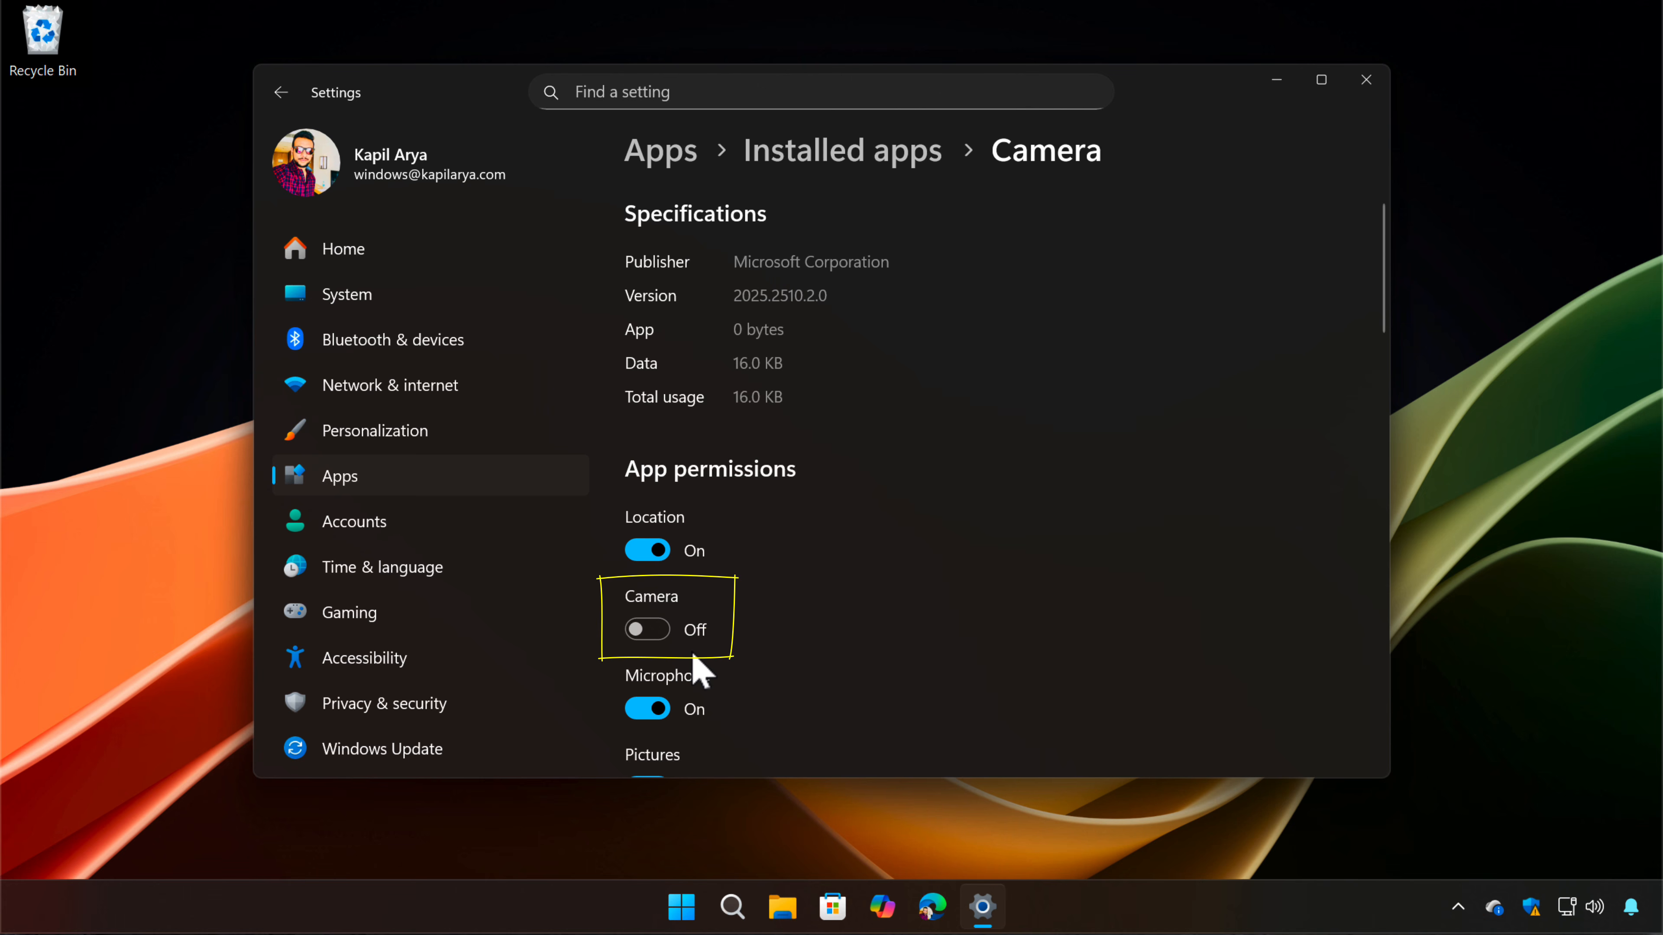
{"action": "left_click", "coordinate": [656, 634]}
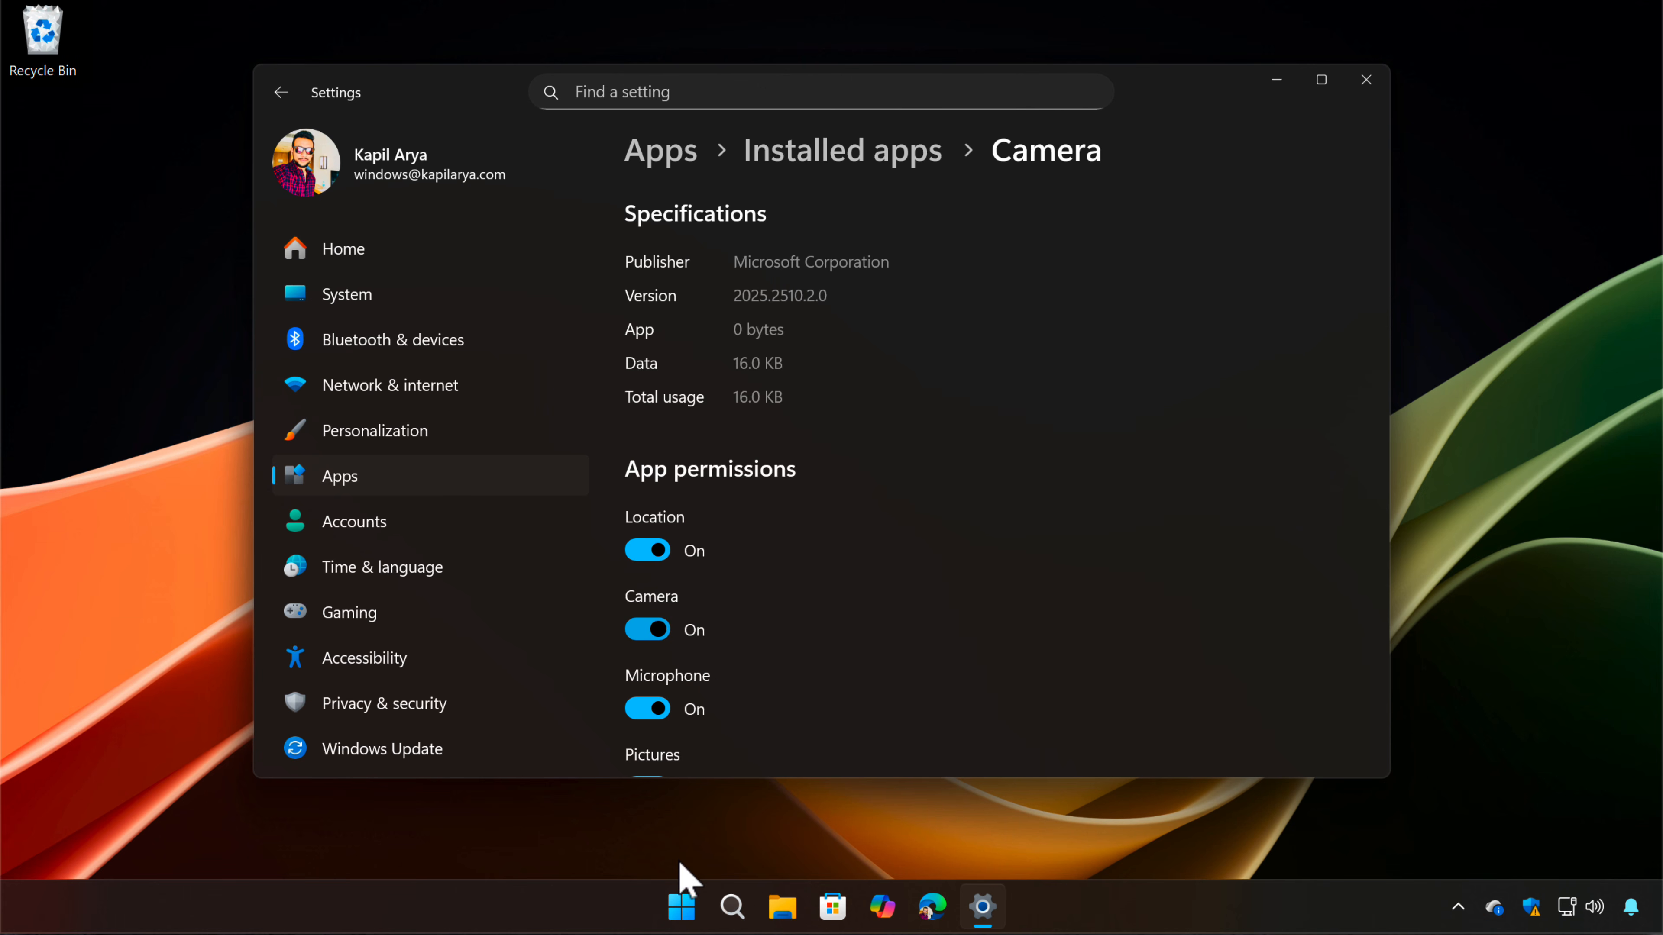
{"action": "right_click", "coordinate": [681, 911]}
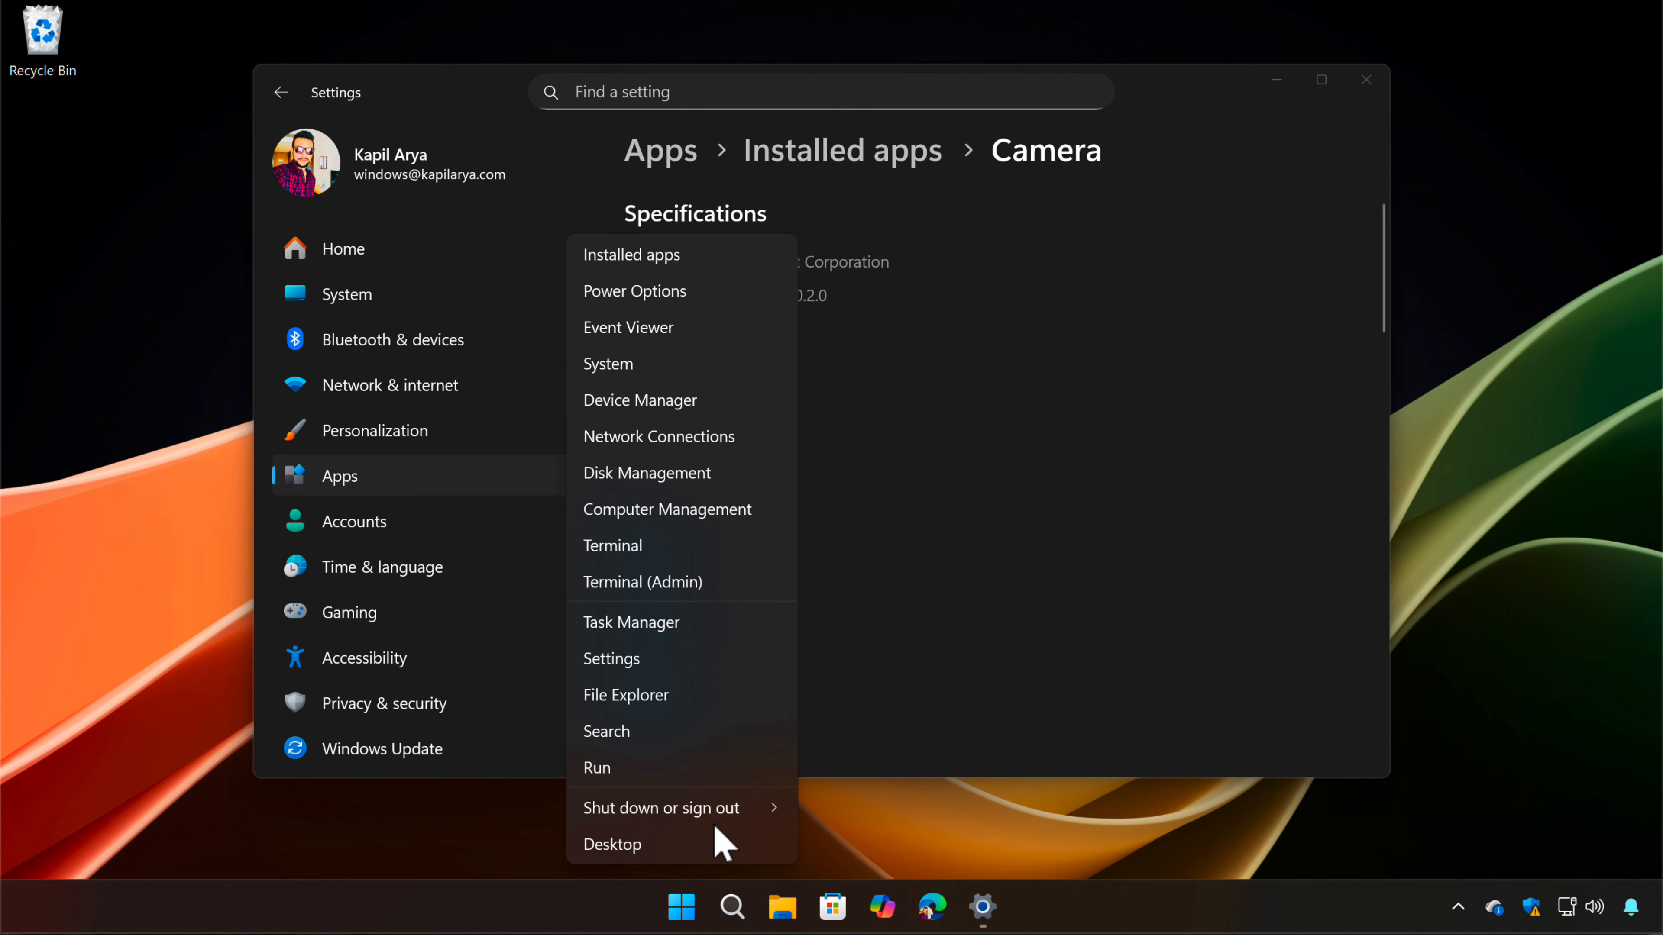
{"action": "mouse_move", "coordinate": [760, 810]}
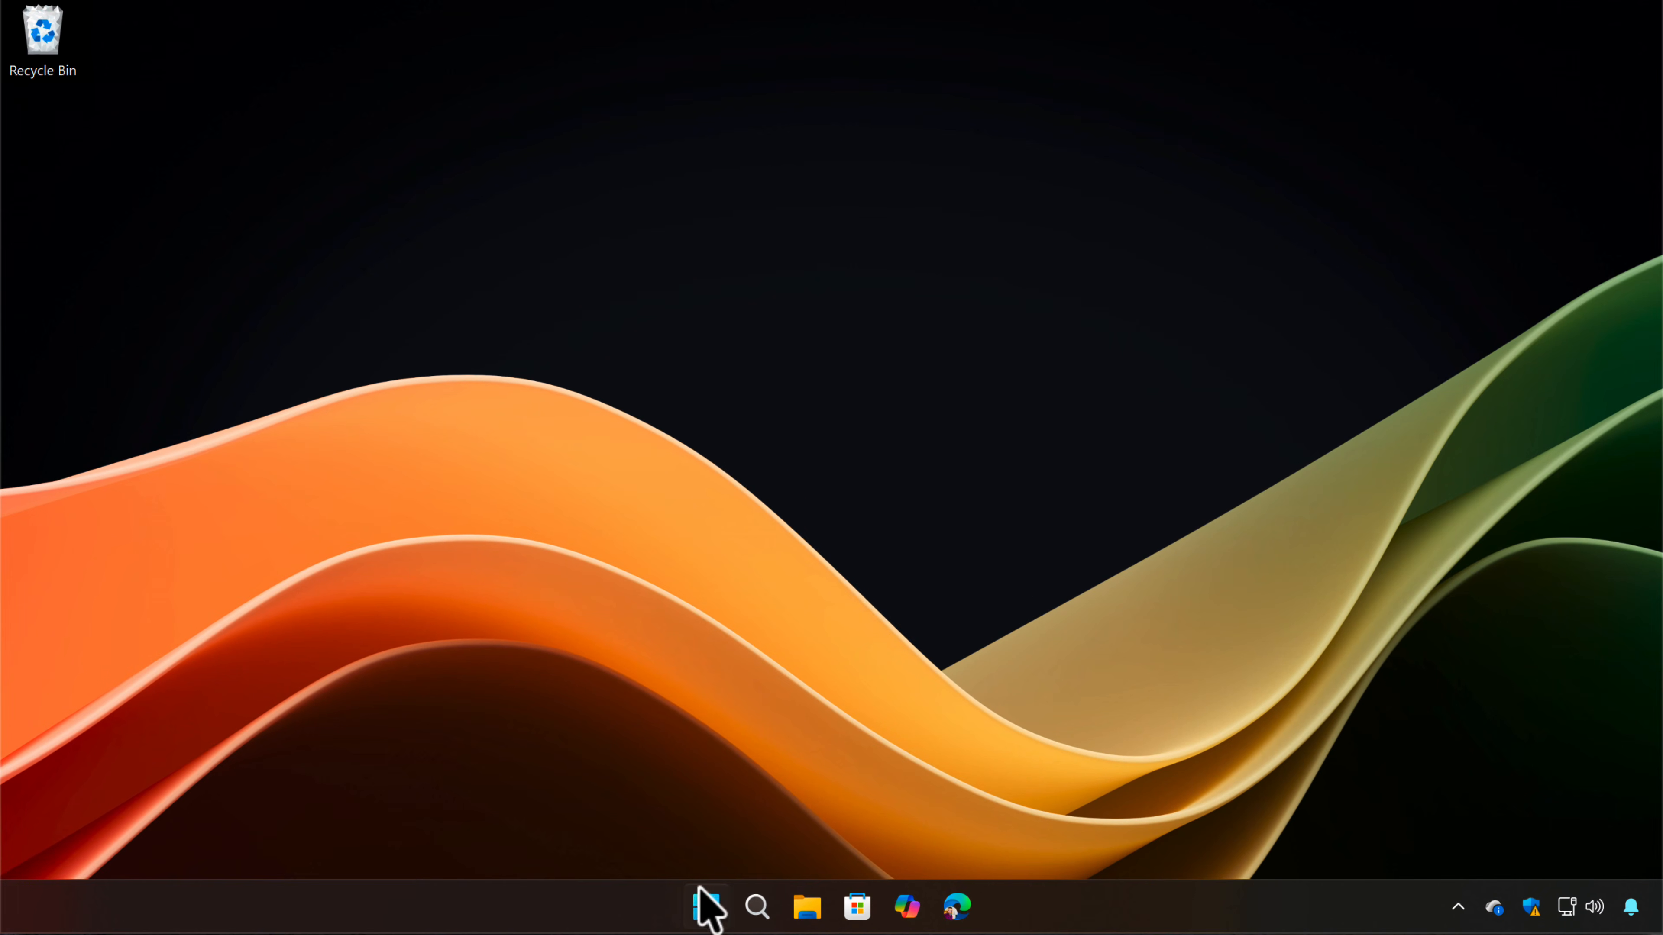
Step: Run the Camera troubleshooter from the Other troubleshooters page in the System settings
{"action": "right_click", "coordinate": [701, 895]}
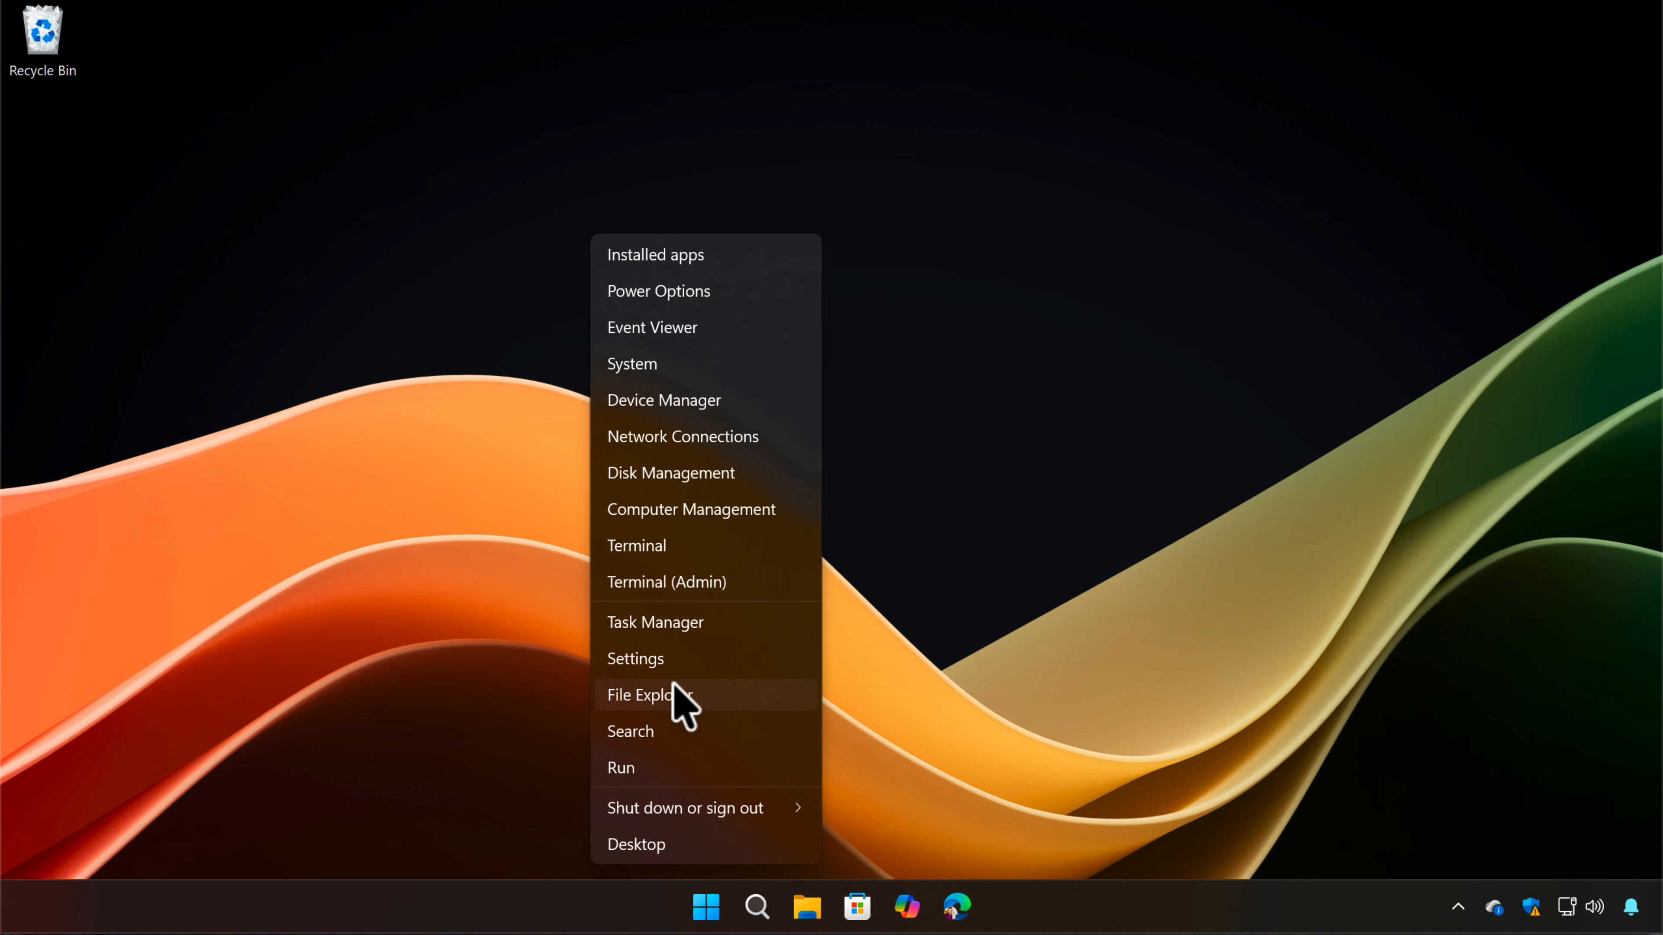
{"action": "left_click", "coordinate": [666, 662]}
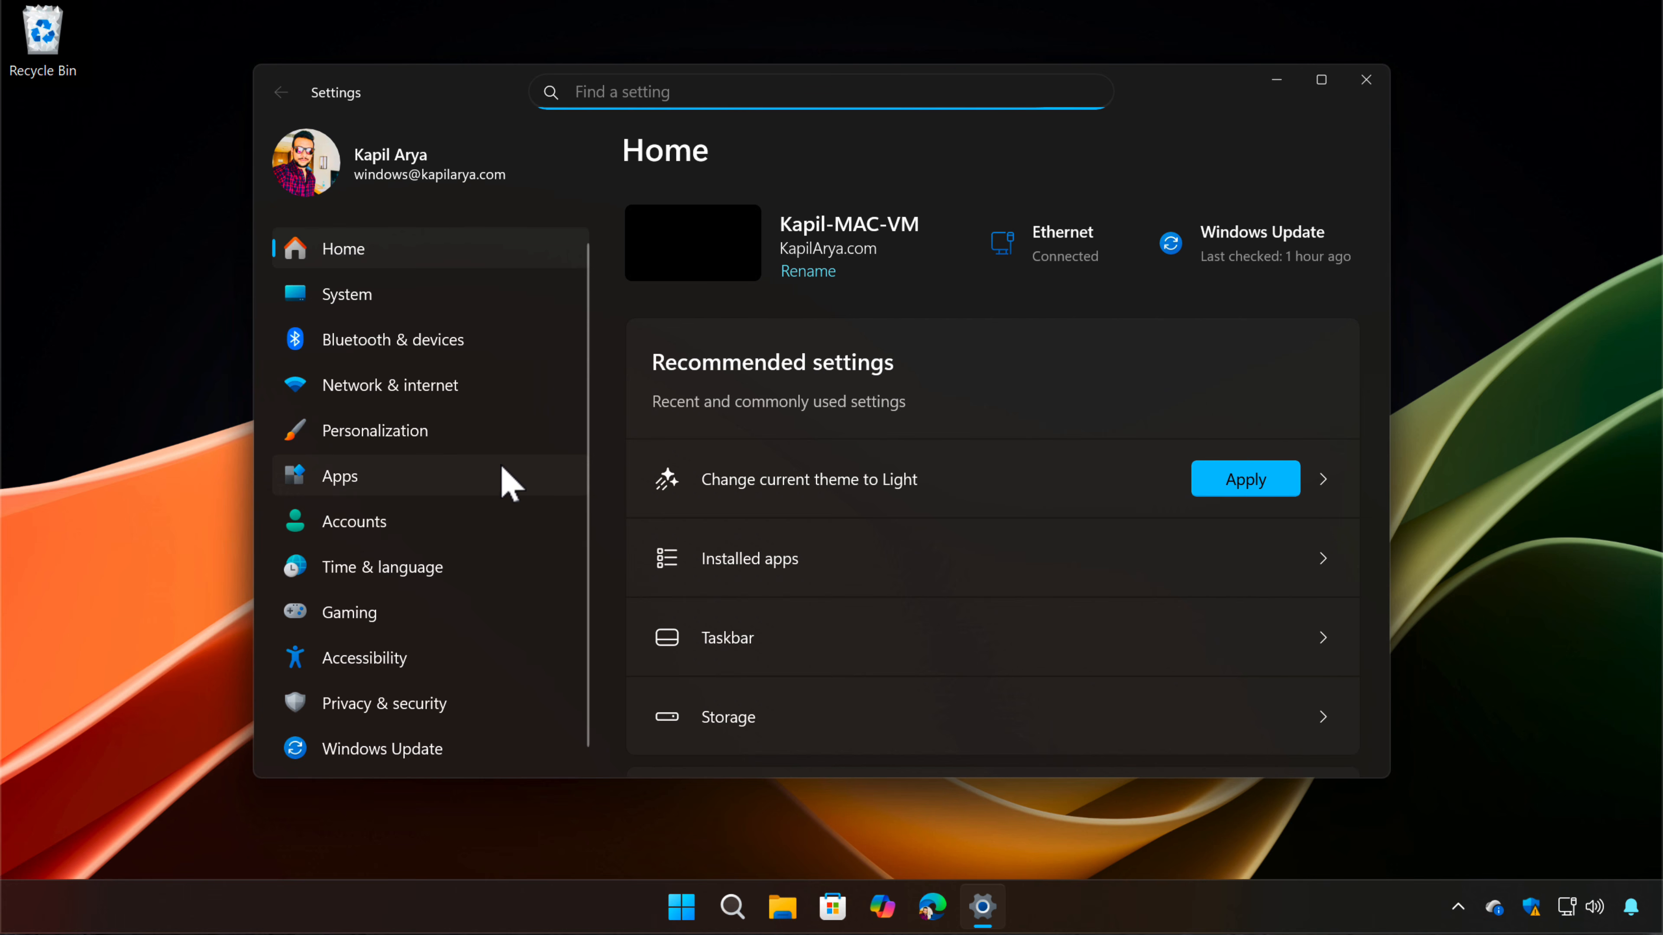
{"action": "left_click", "coordinate": [488, 312]}
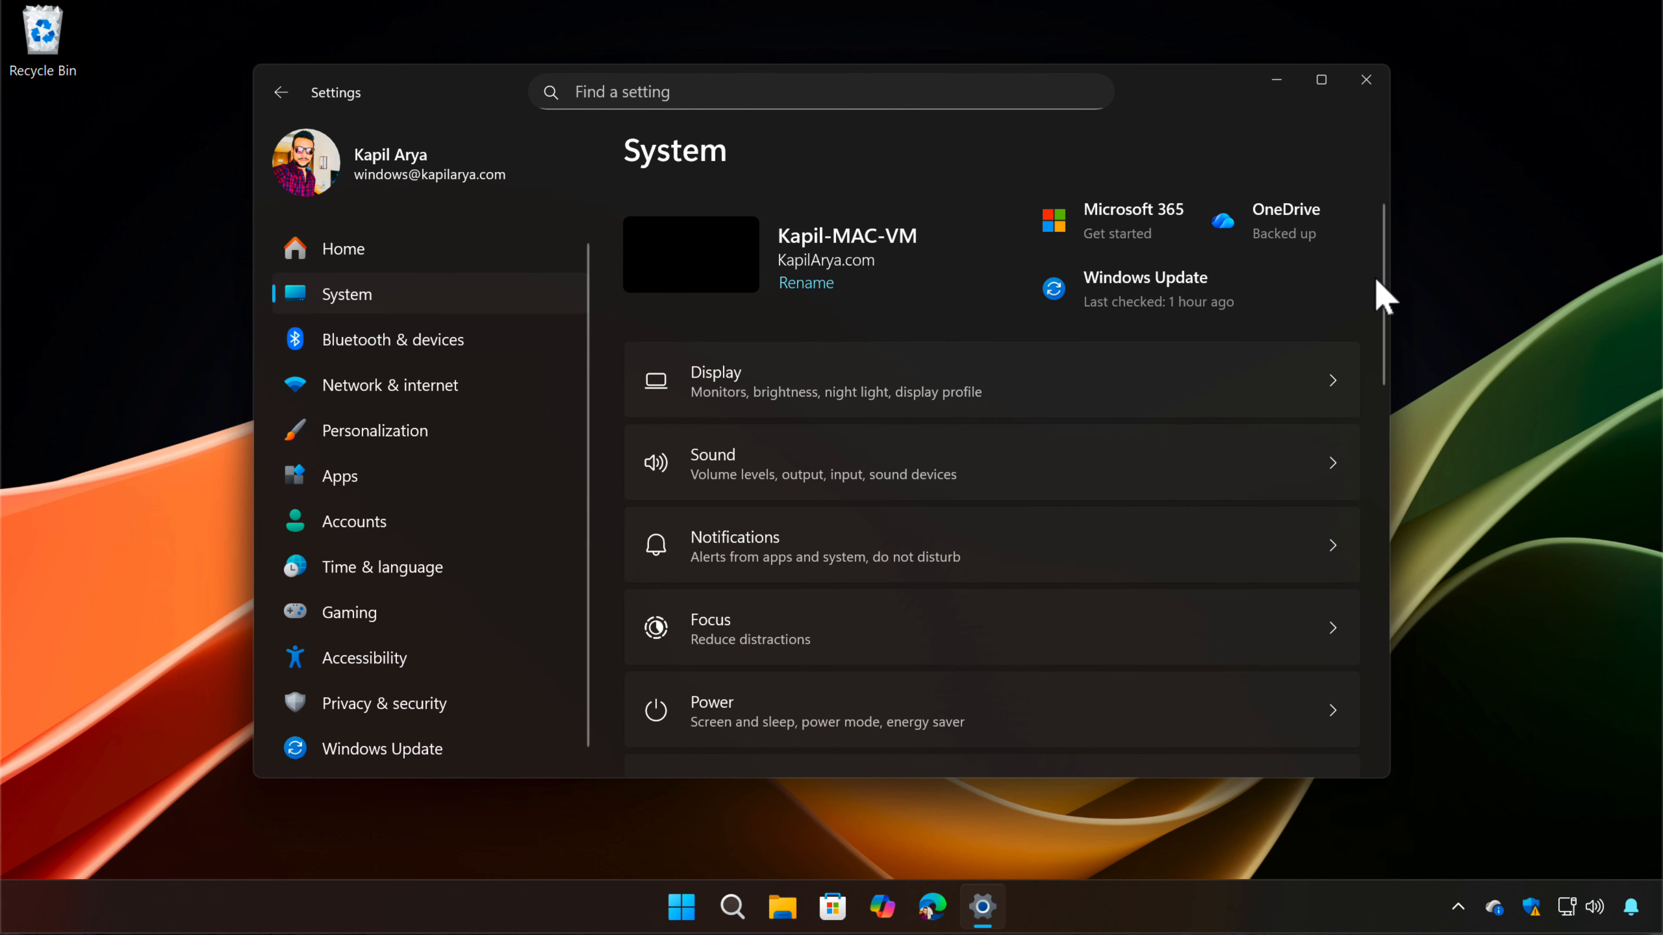
{"action": "left_click_drag", "start_coordinate": [1383, 280], "coordinate": [1373, 503]}
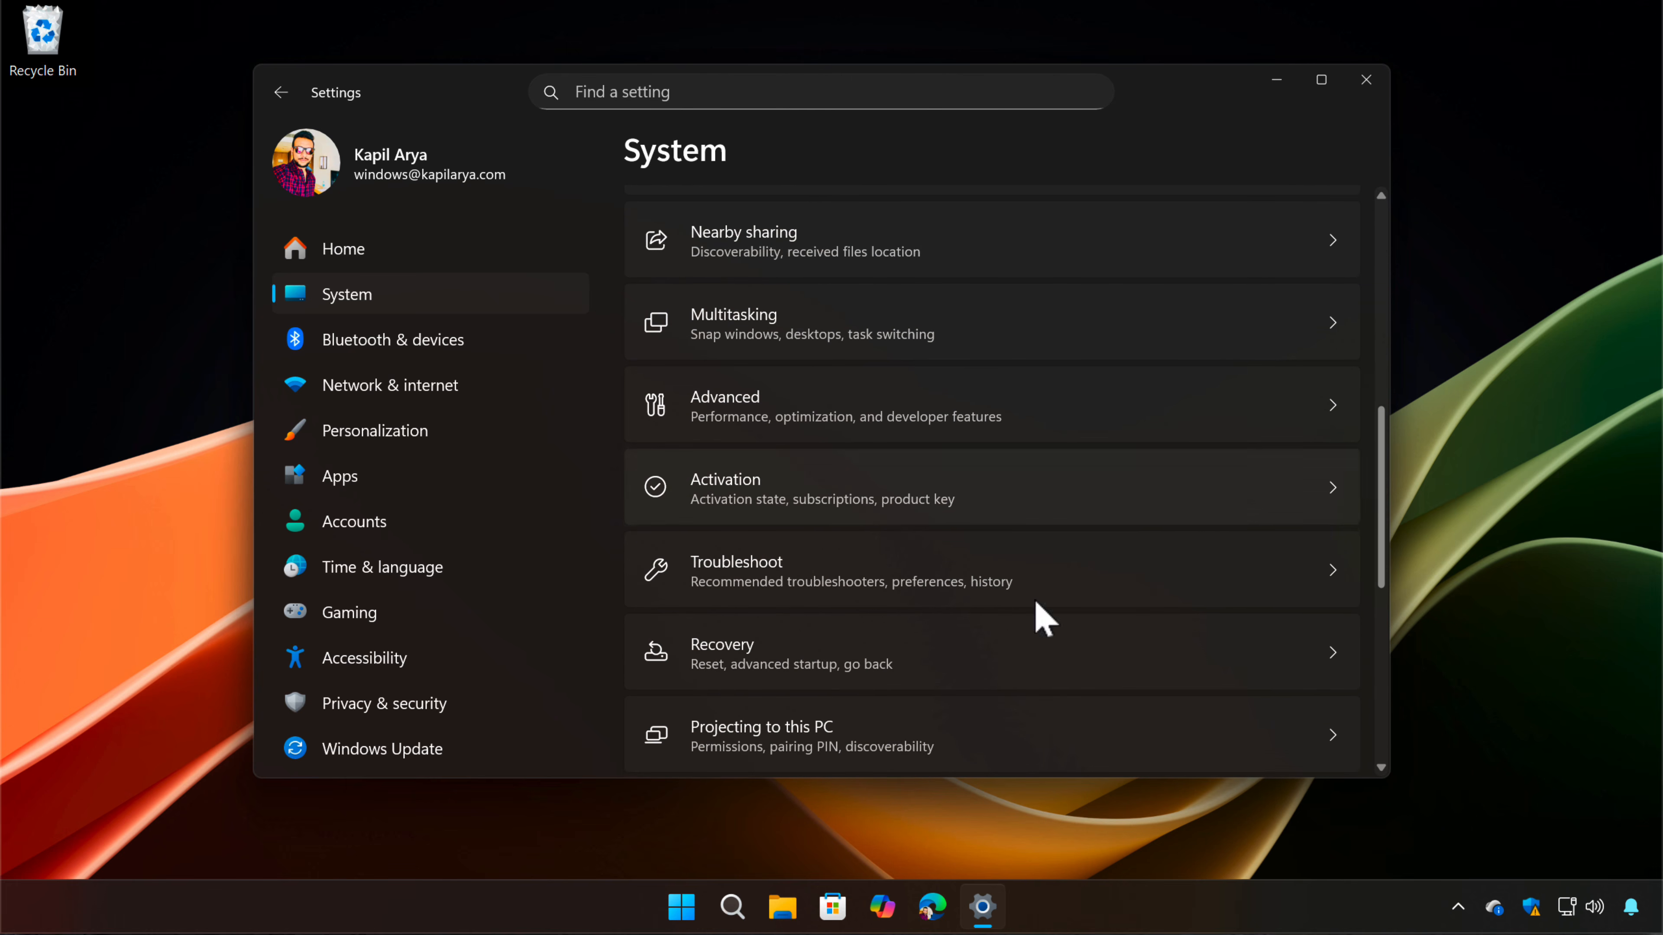
{"action": "left_click", "coordinate": [871, 577]}
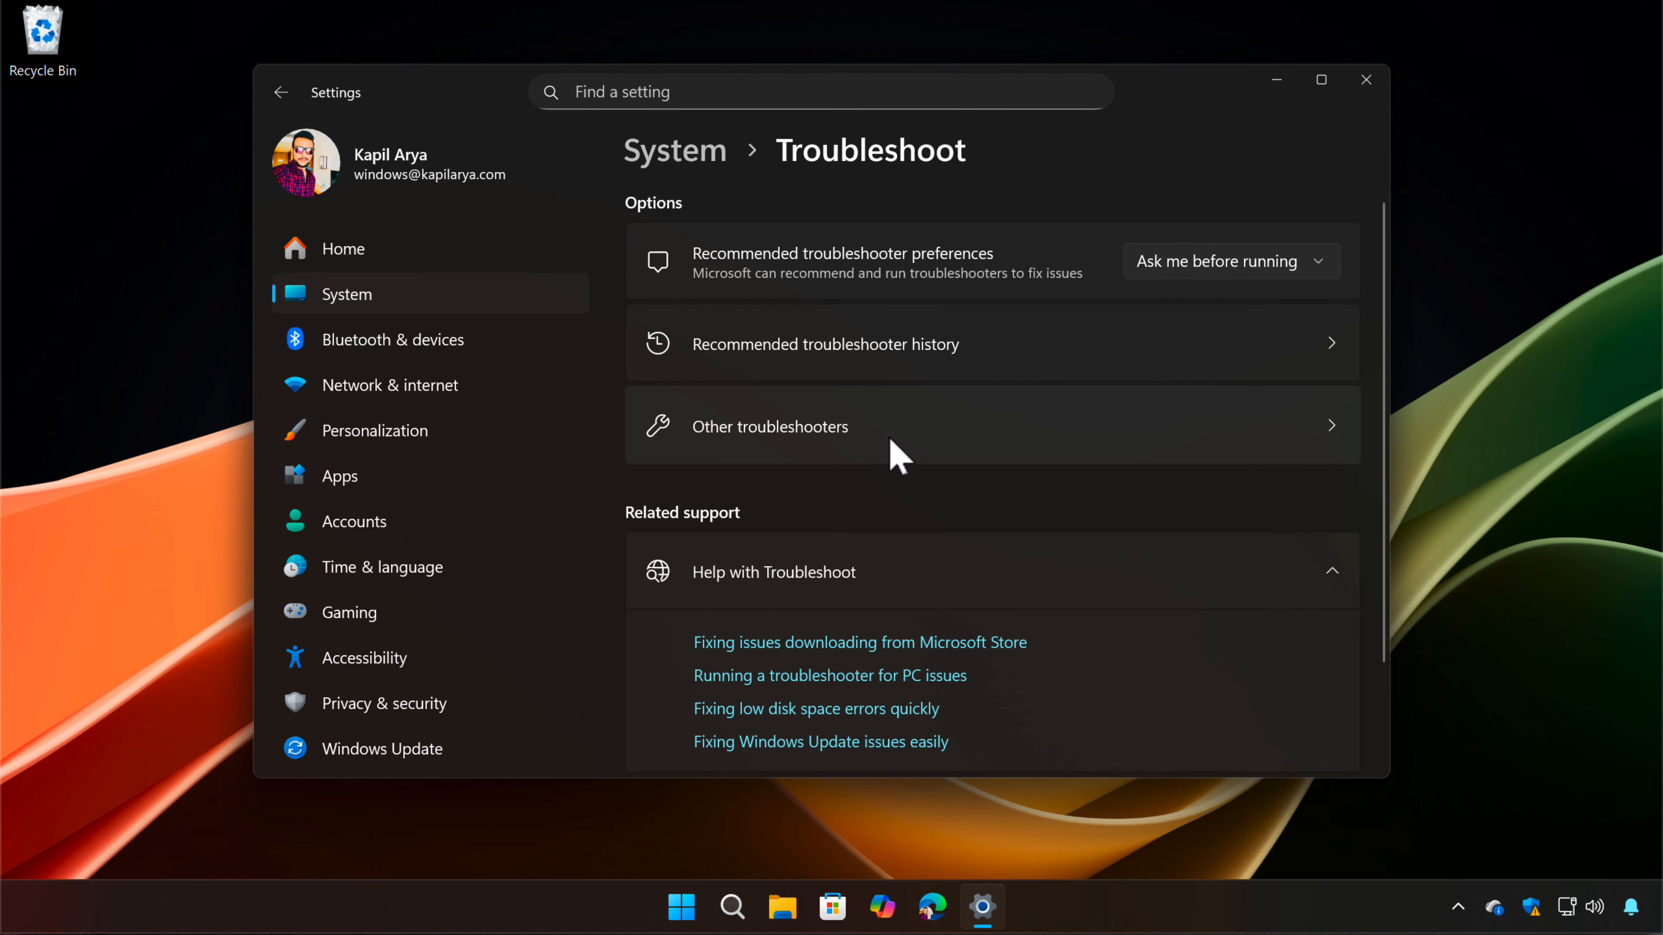
{"action": "left_click", "coordinate": [877, 445]}
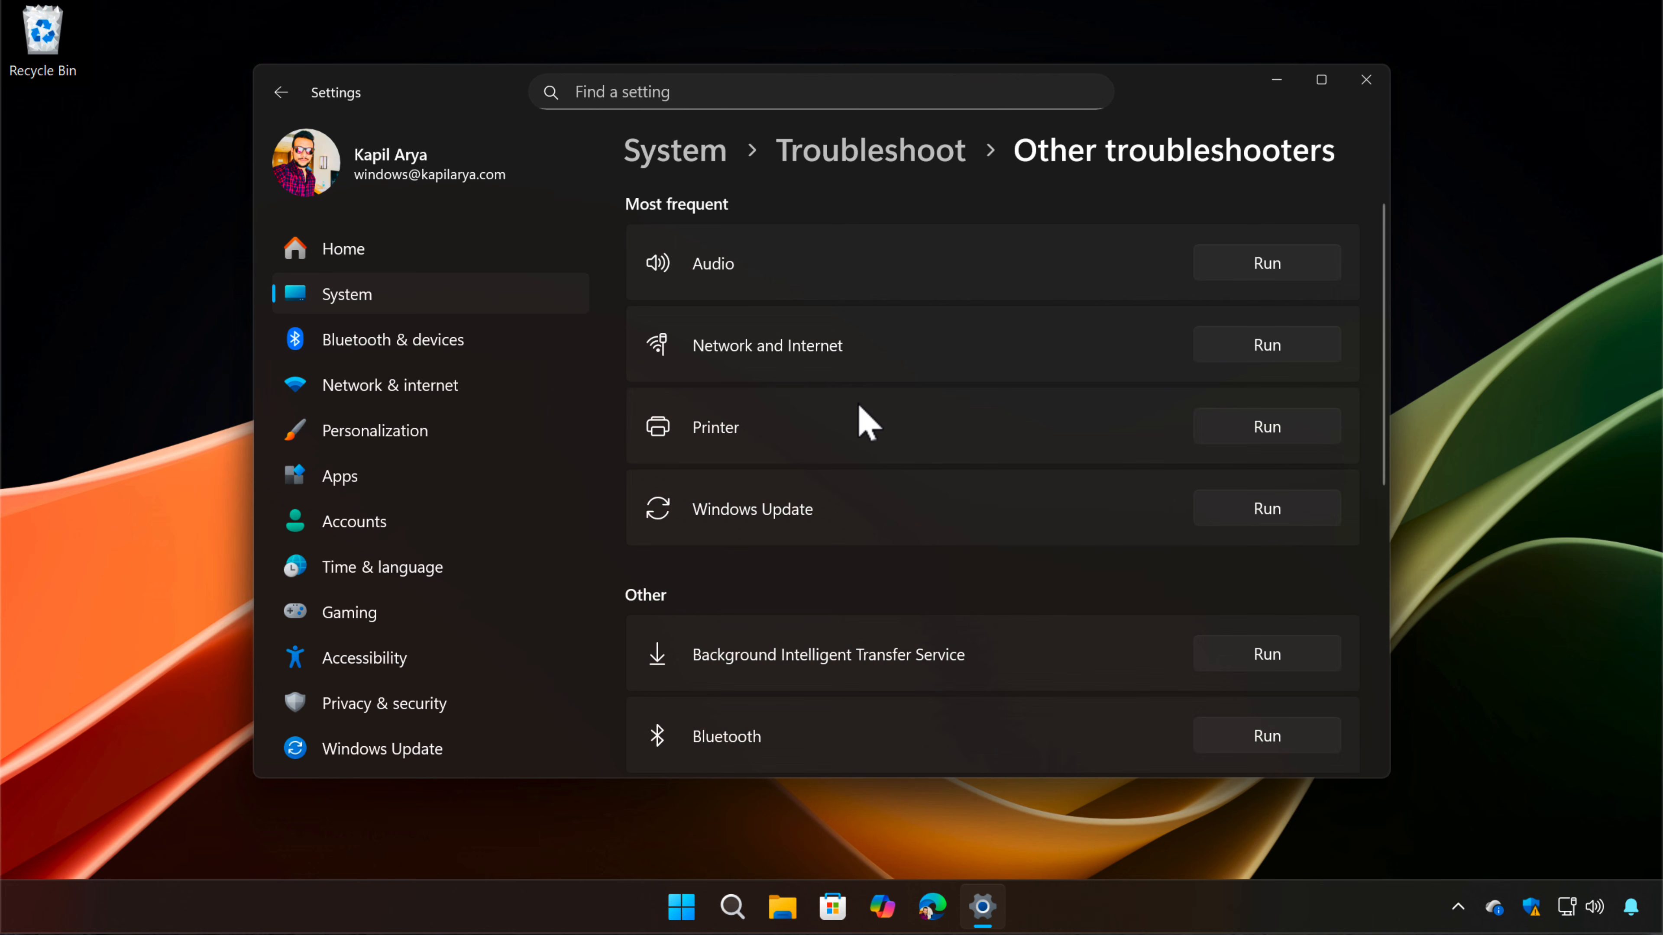
{"action": "scroll", "coordinate": [874, 581], "scroll_direction": "down", "scroll_amount": 6}
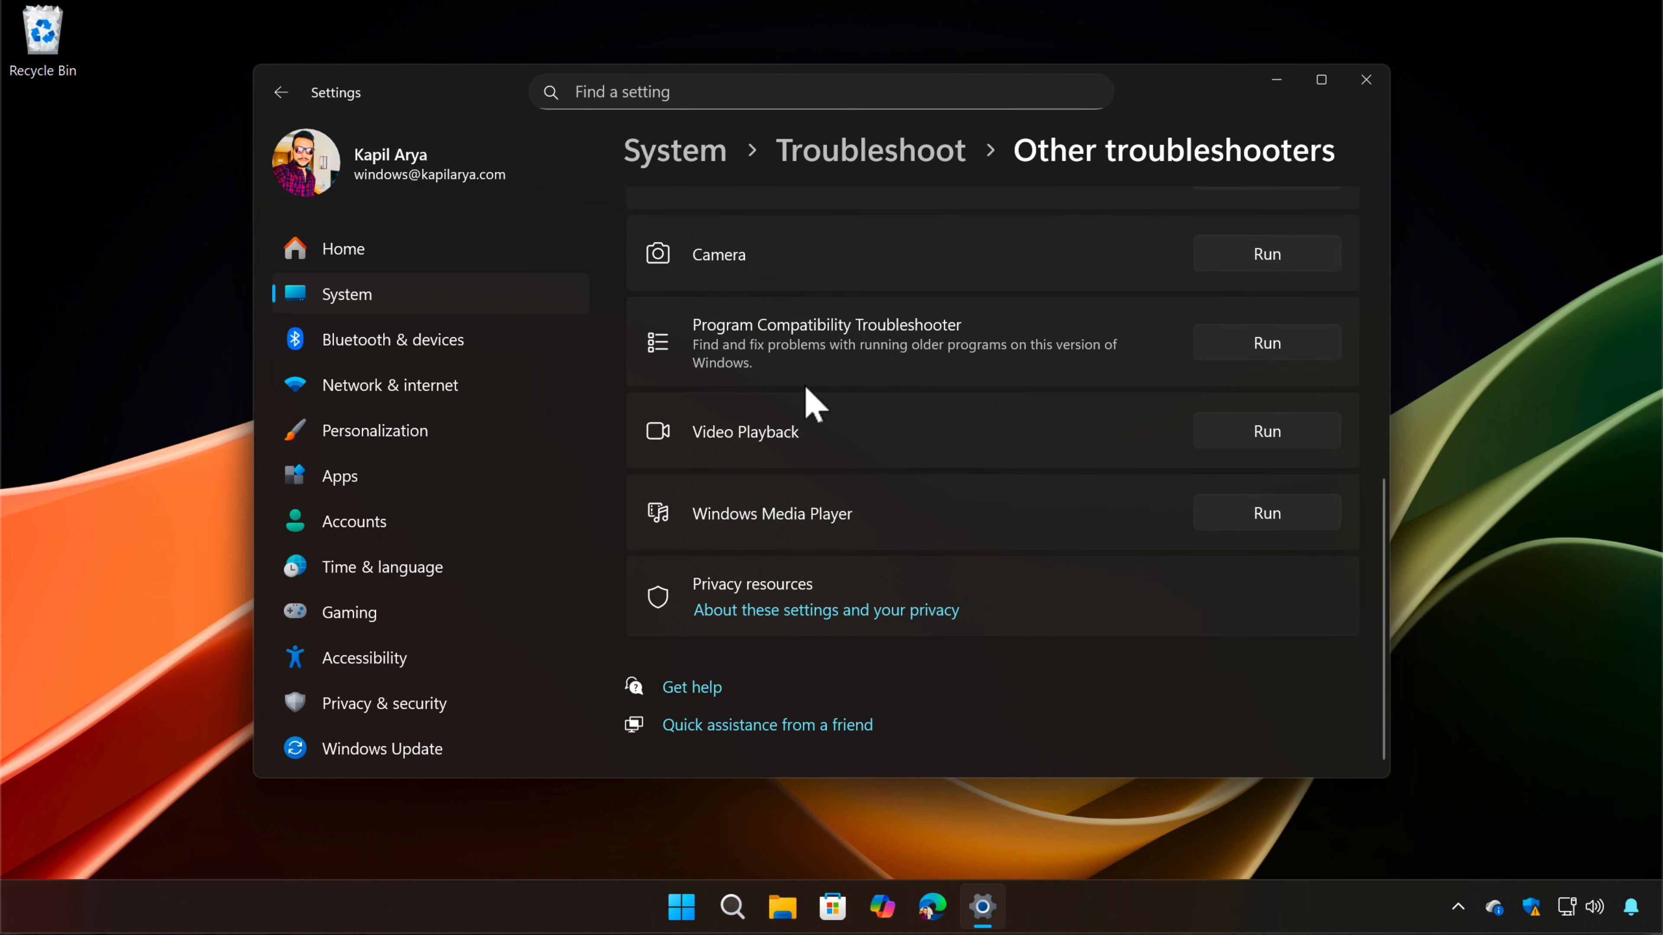
{"action": "scroll", "coordinate": [656, 308], "scroll_direction": "up", "scroll_amount": 2}
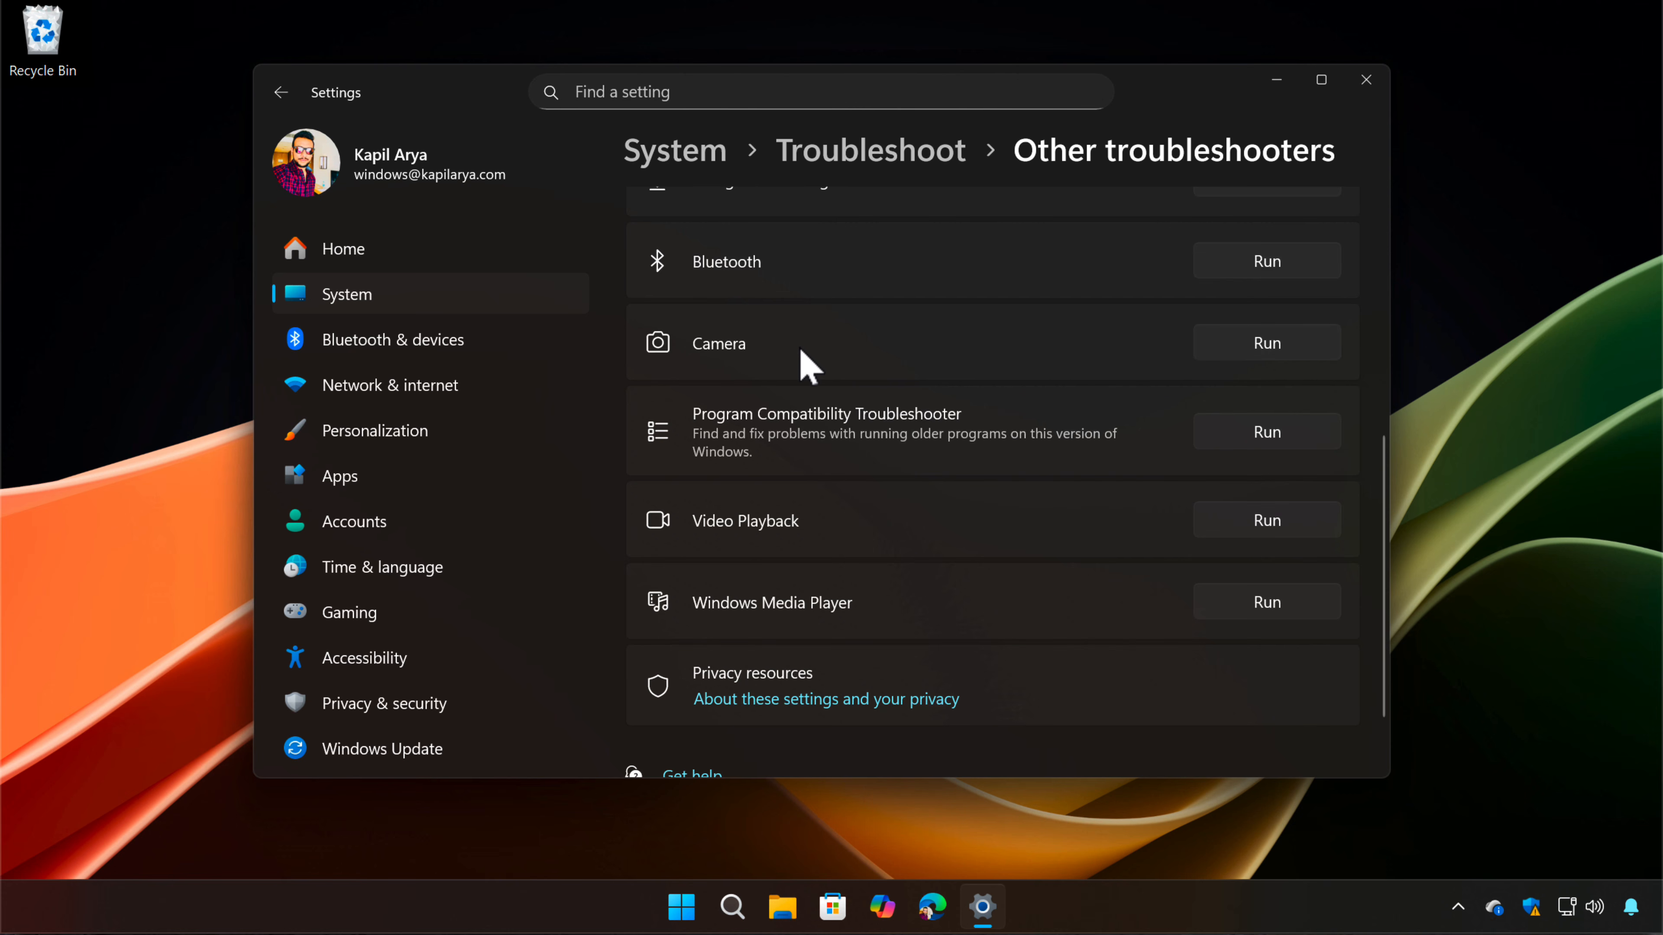
{"action": "left_click", "coordinate": [1223, 341]}
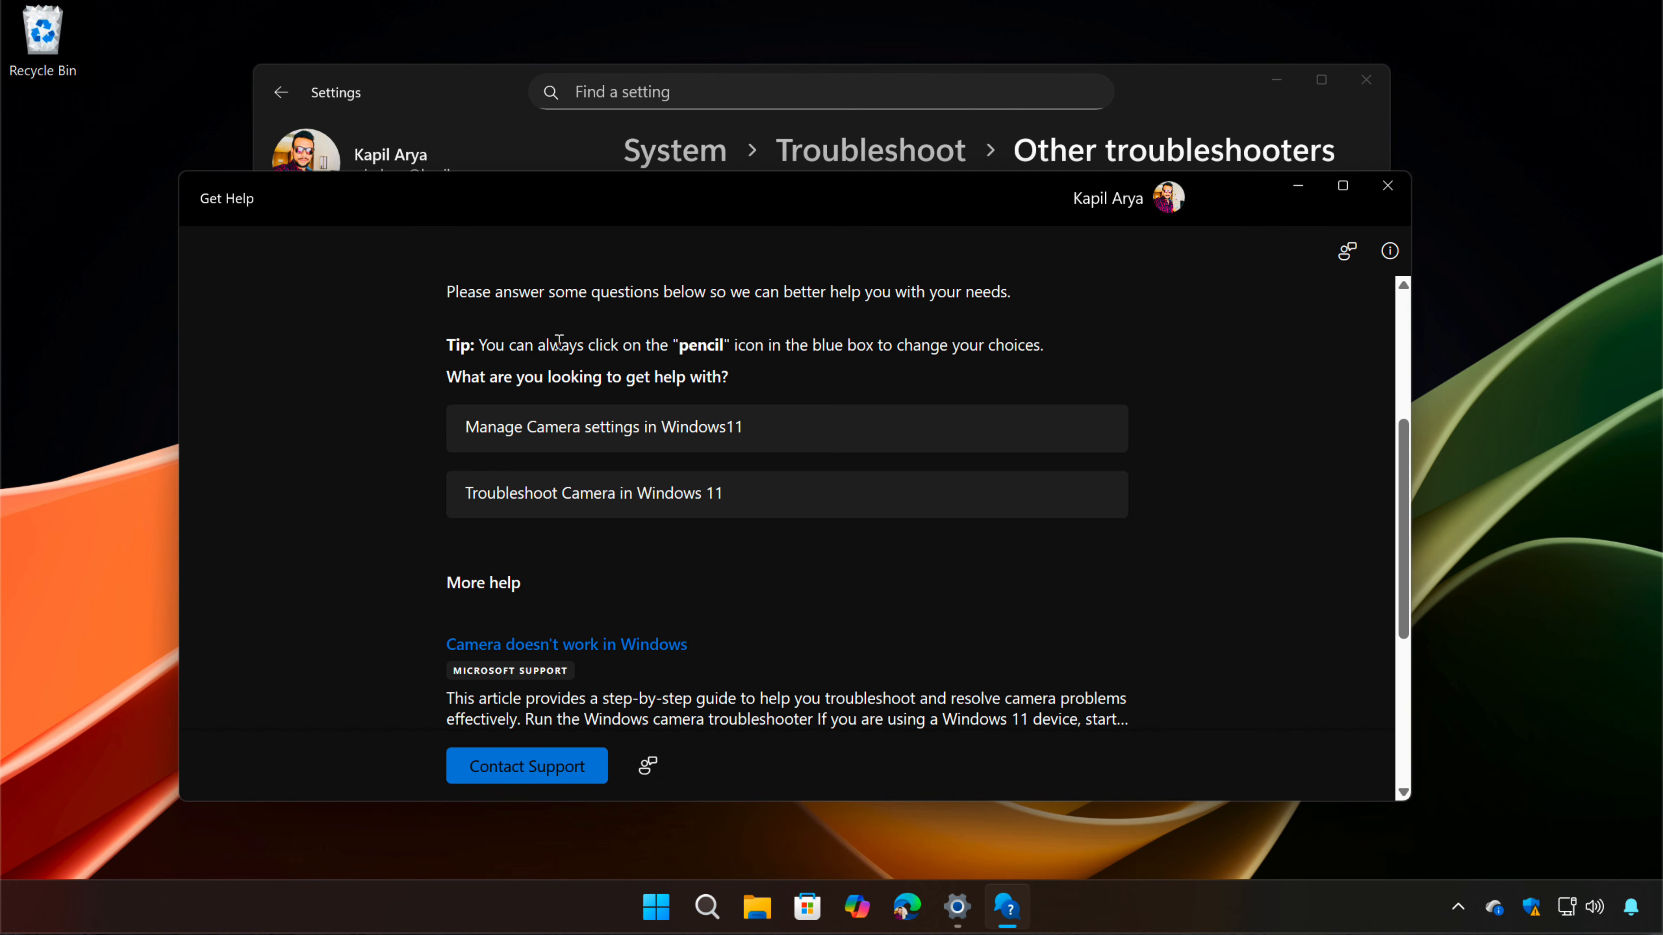
Step: Choose to troubleshoot Camera in Windows 11 for a received error code and consent to automated diagnostics
{"action": "scroll", "coordinate": [559, 340], "scroll_direction": "up", "scroll_amount": 5}
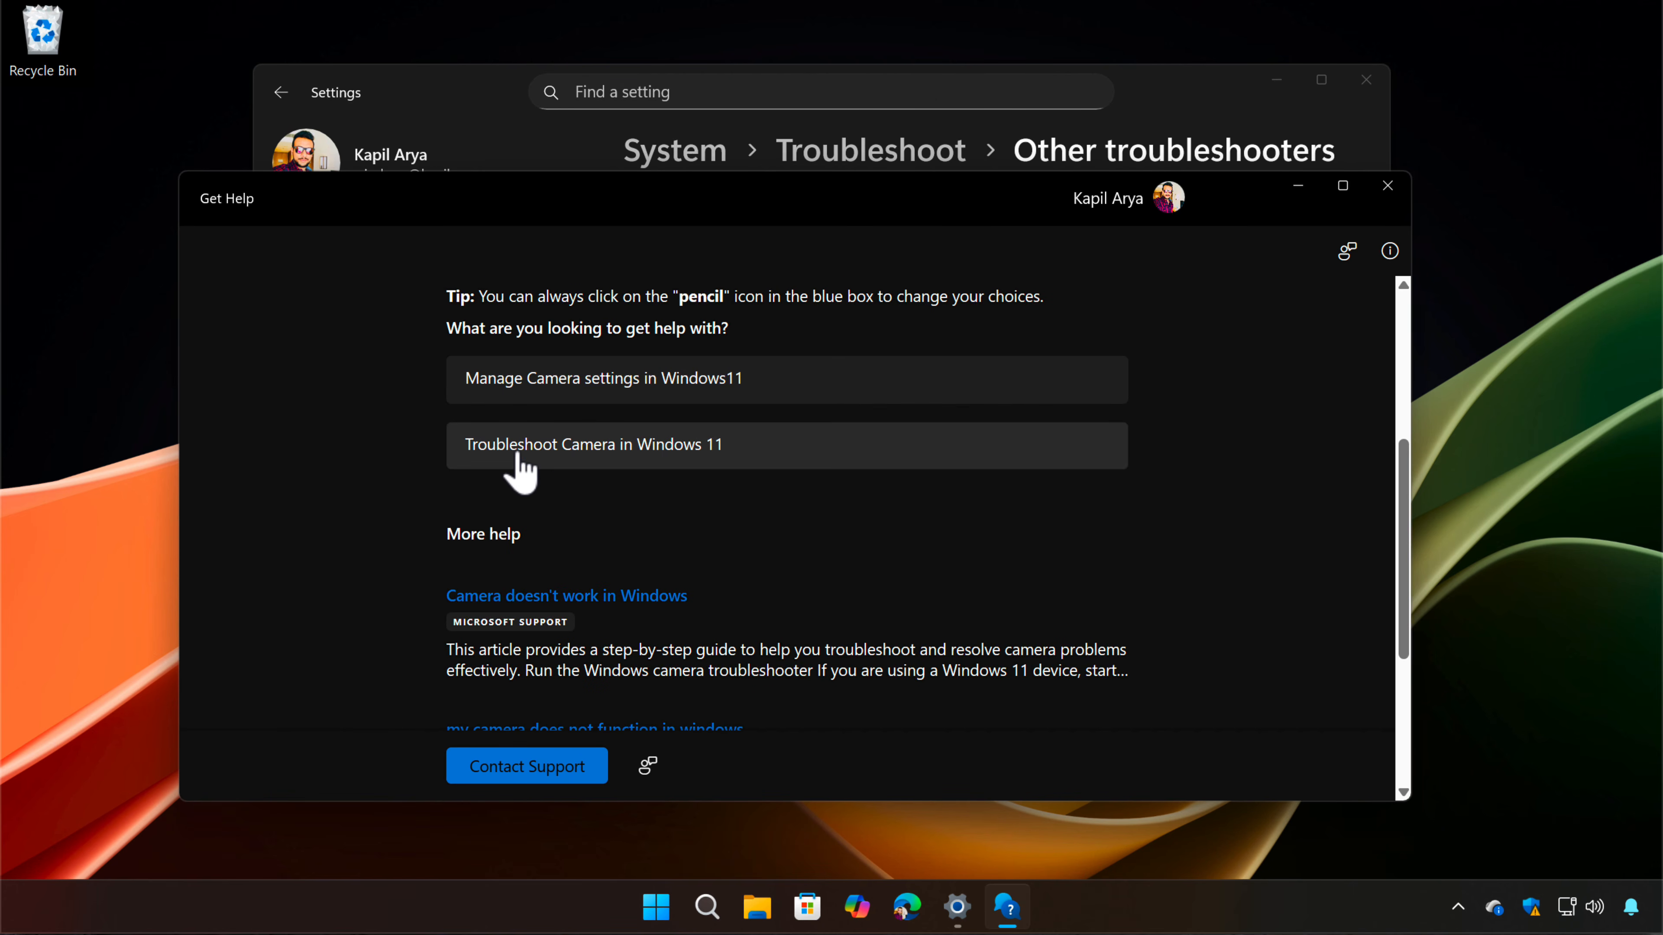
{"action": "left_click", "coordinate": [558, 458]}
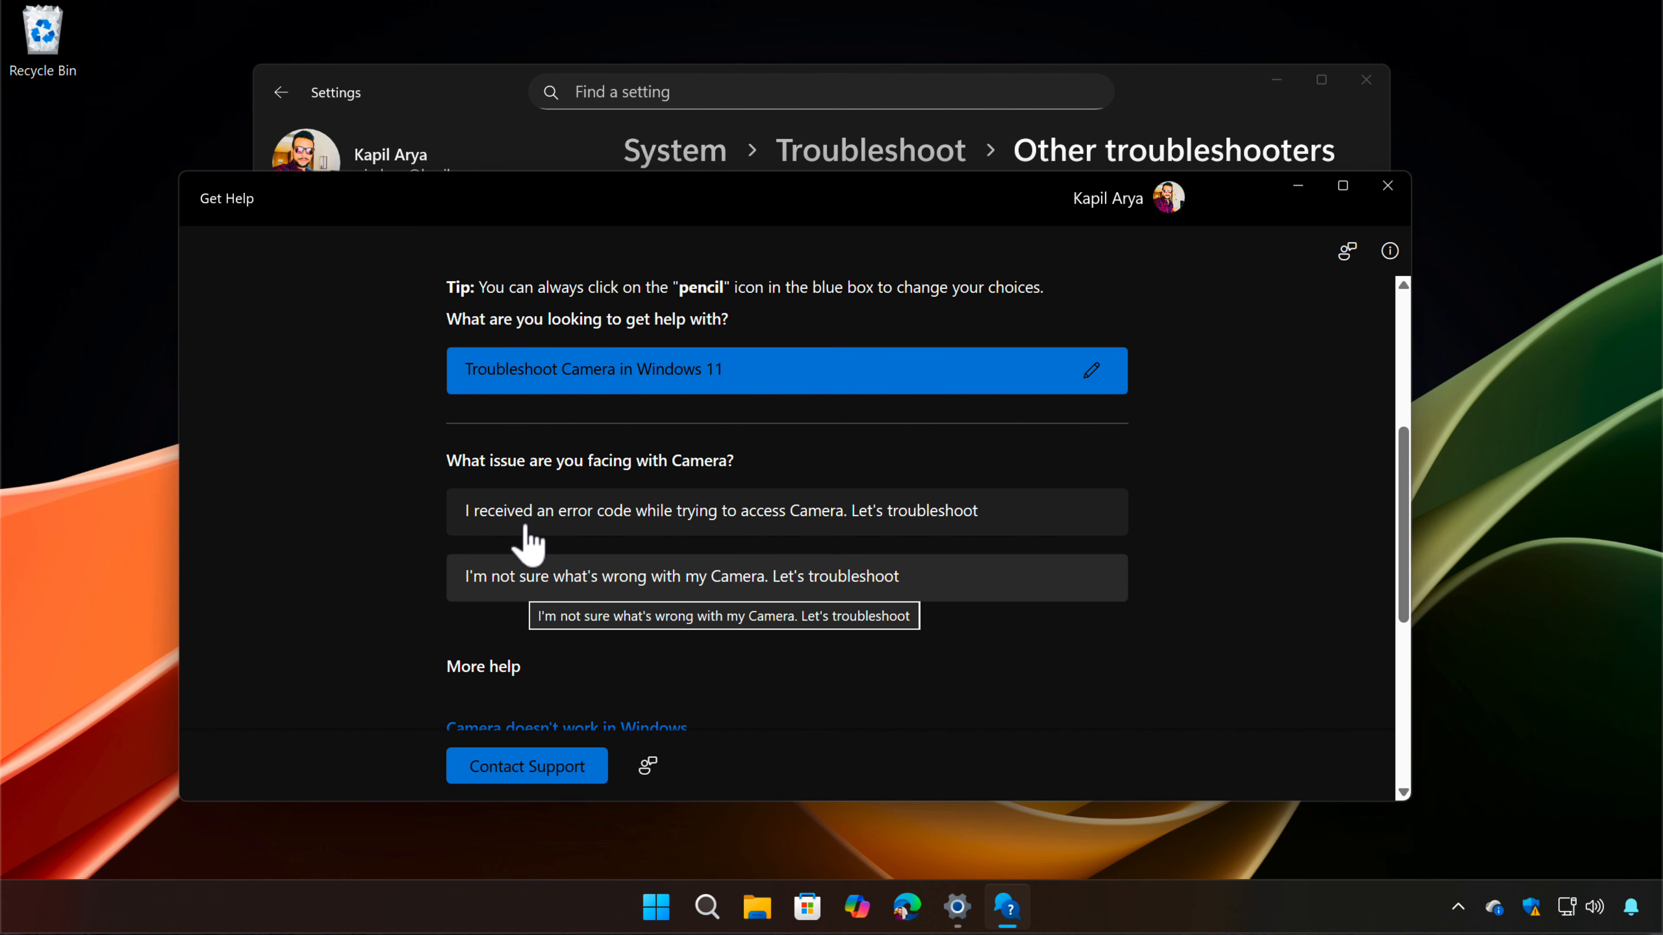
{"action": "left_click", "coordinate": [625, 536]}
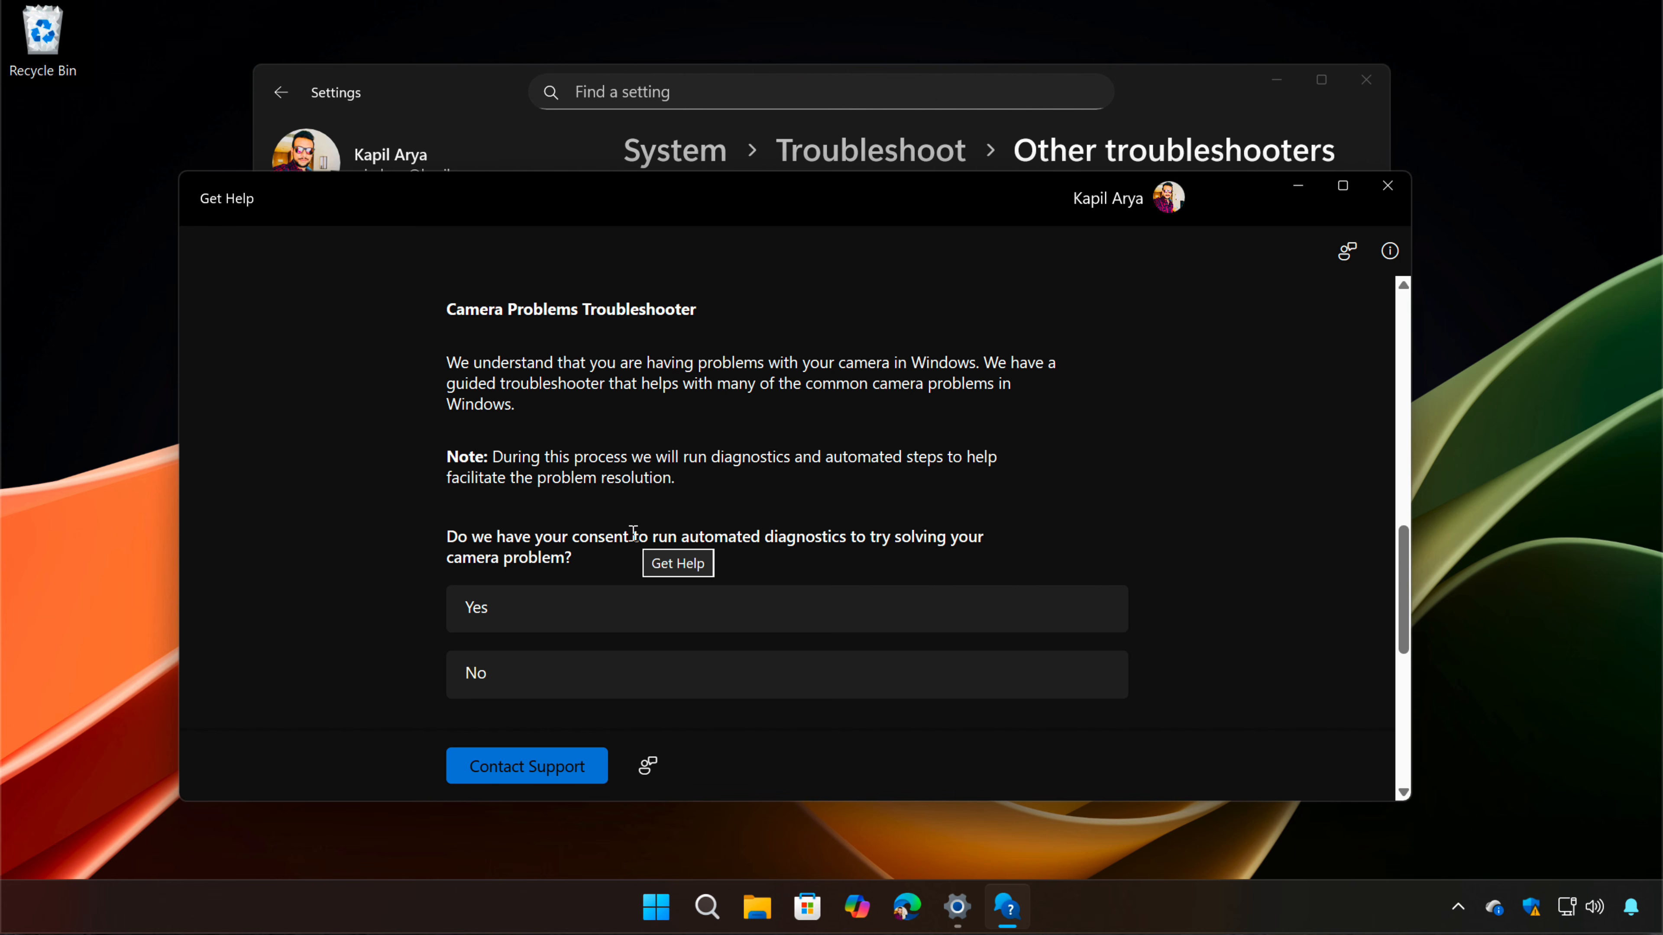
{"action": "left_click", "coordinate": [479, 618]}
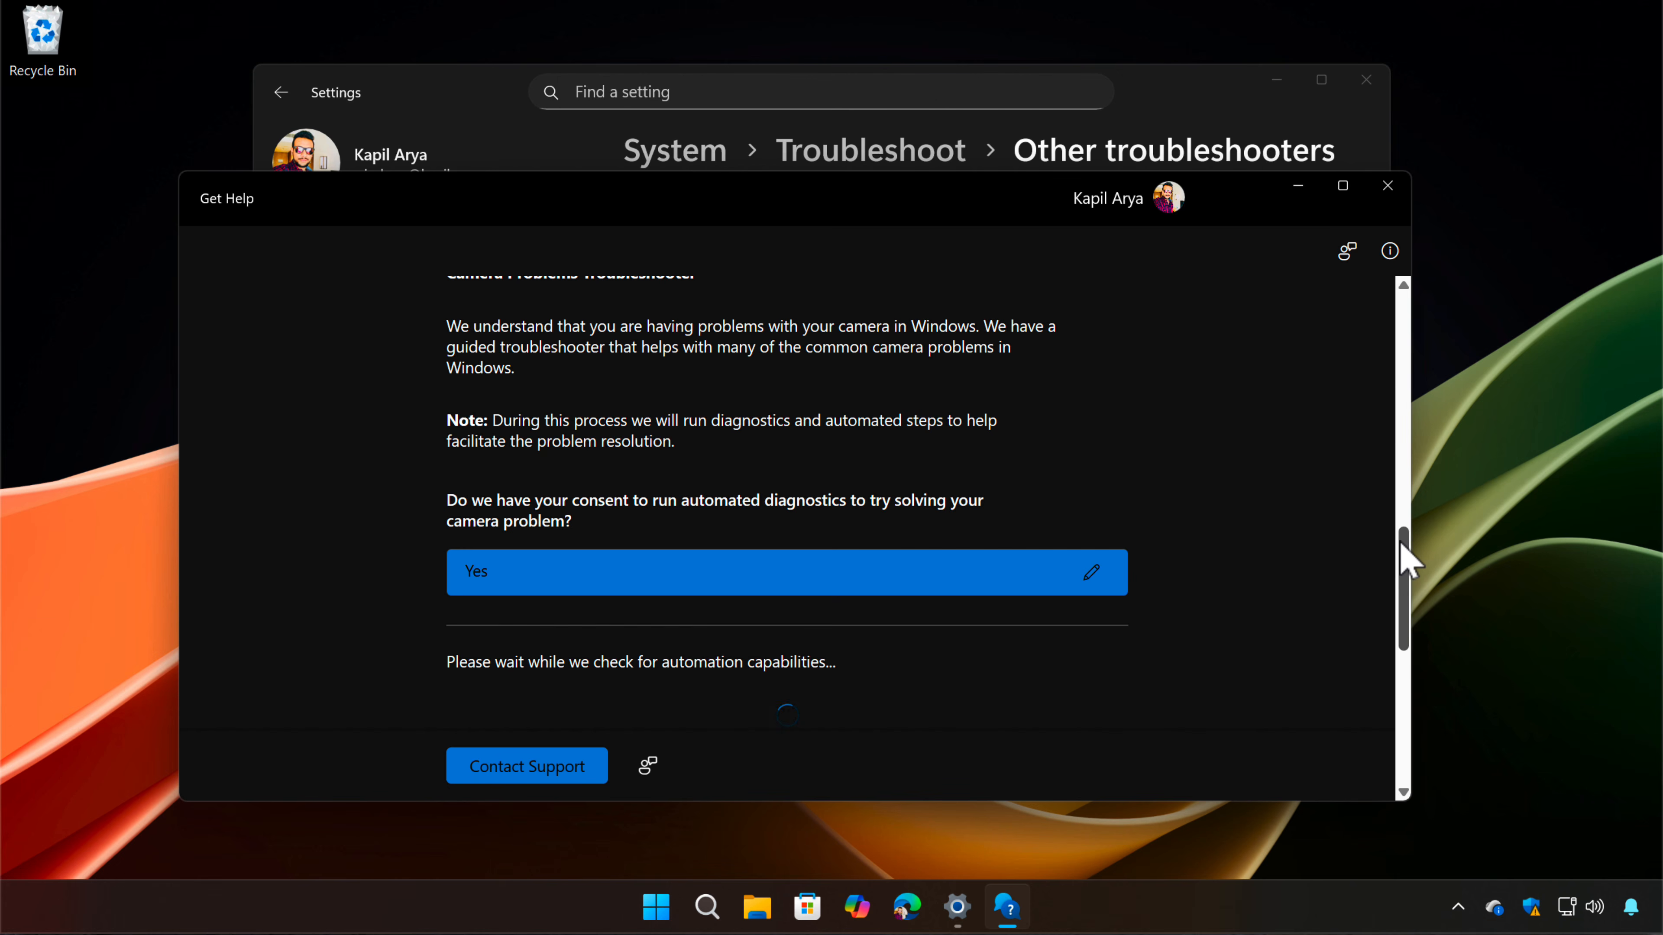
{"action": "left_click_drag", "start_coordinate": [1406, 559], "coordinate": [1407, 576]}
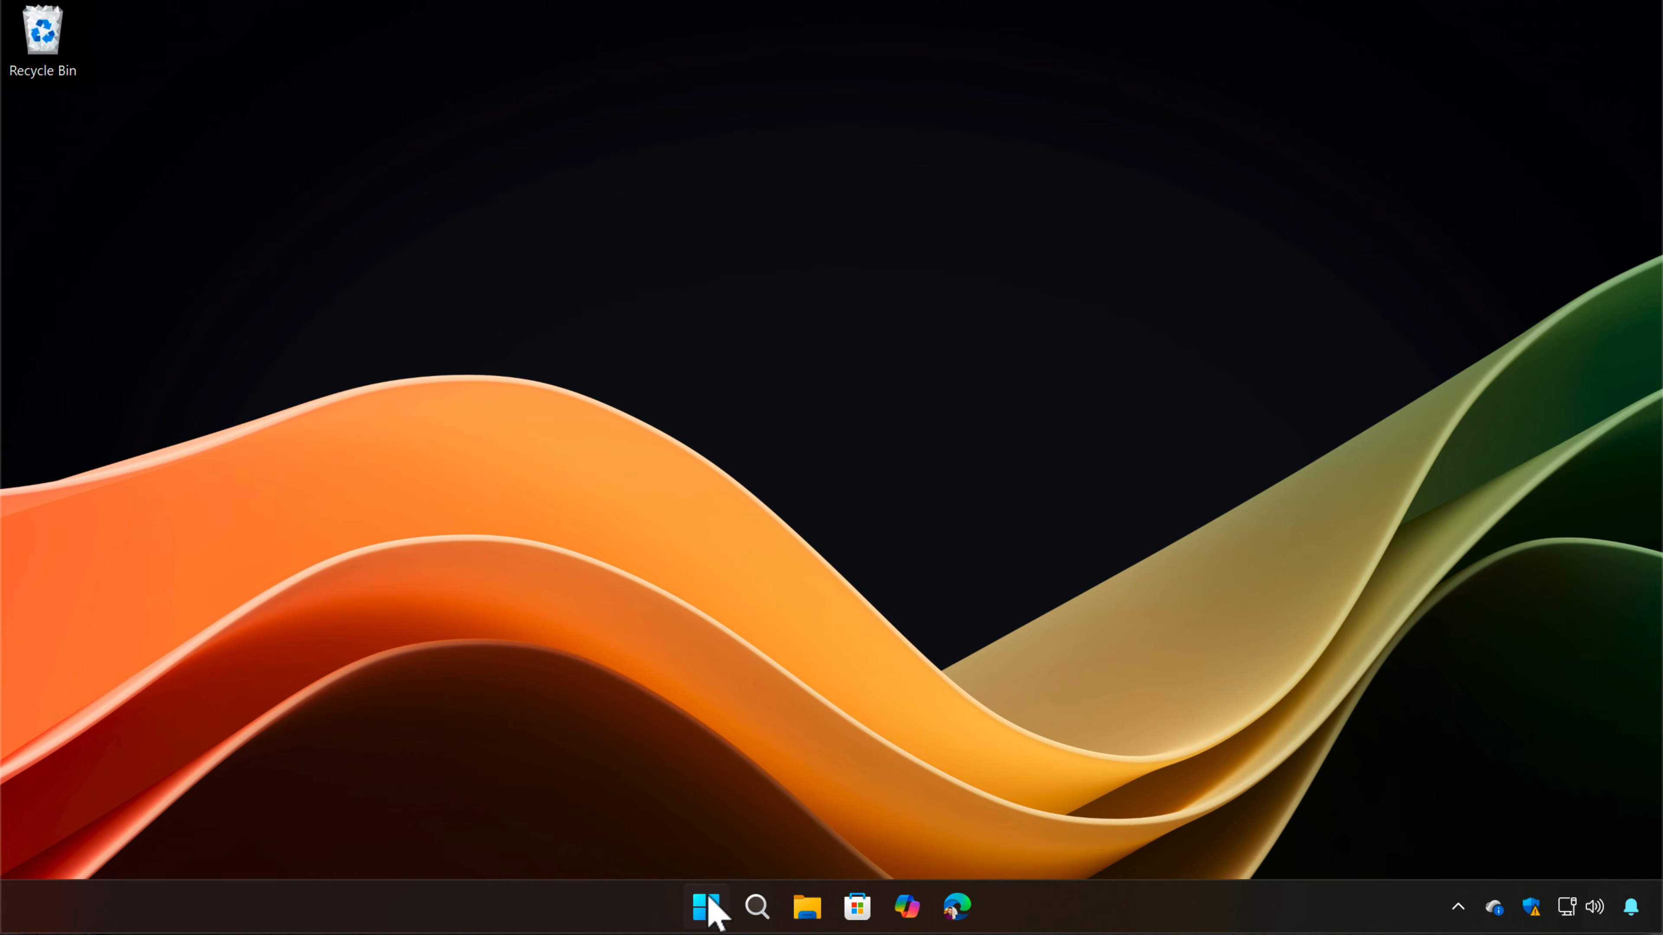
Step: Open Device Manager and start the wizard for adding legacy hardware
{"action": "right_click", "coordinate": [709, 900]}
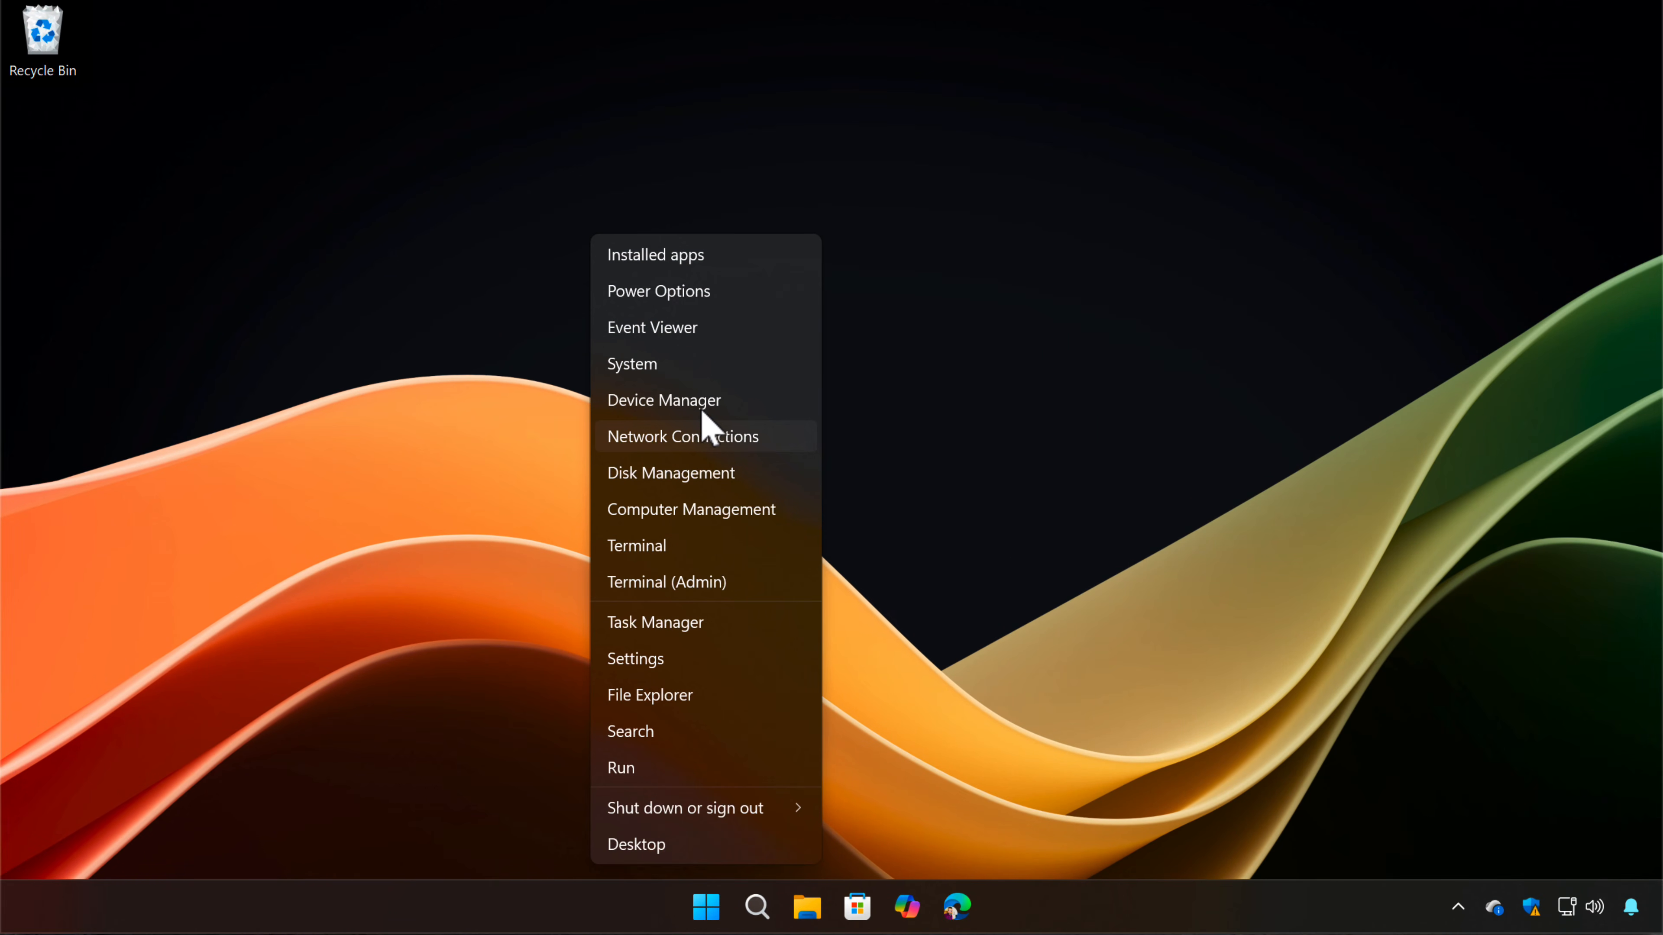
{"action": "left_click", "coordinate": [746, 402]}
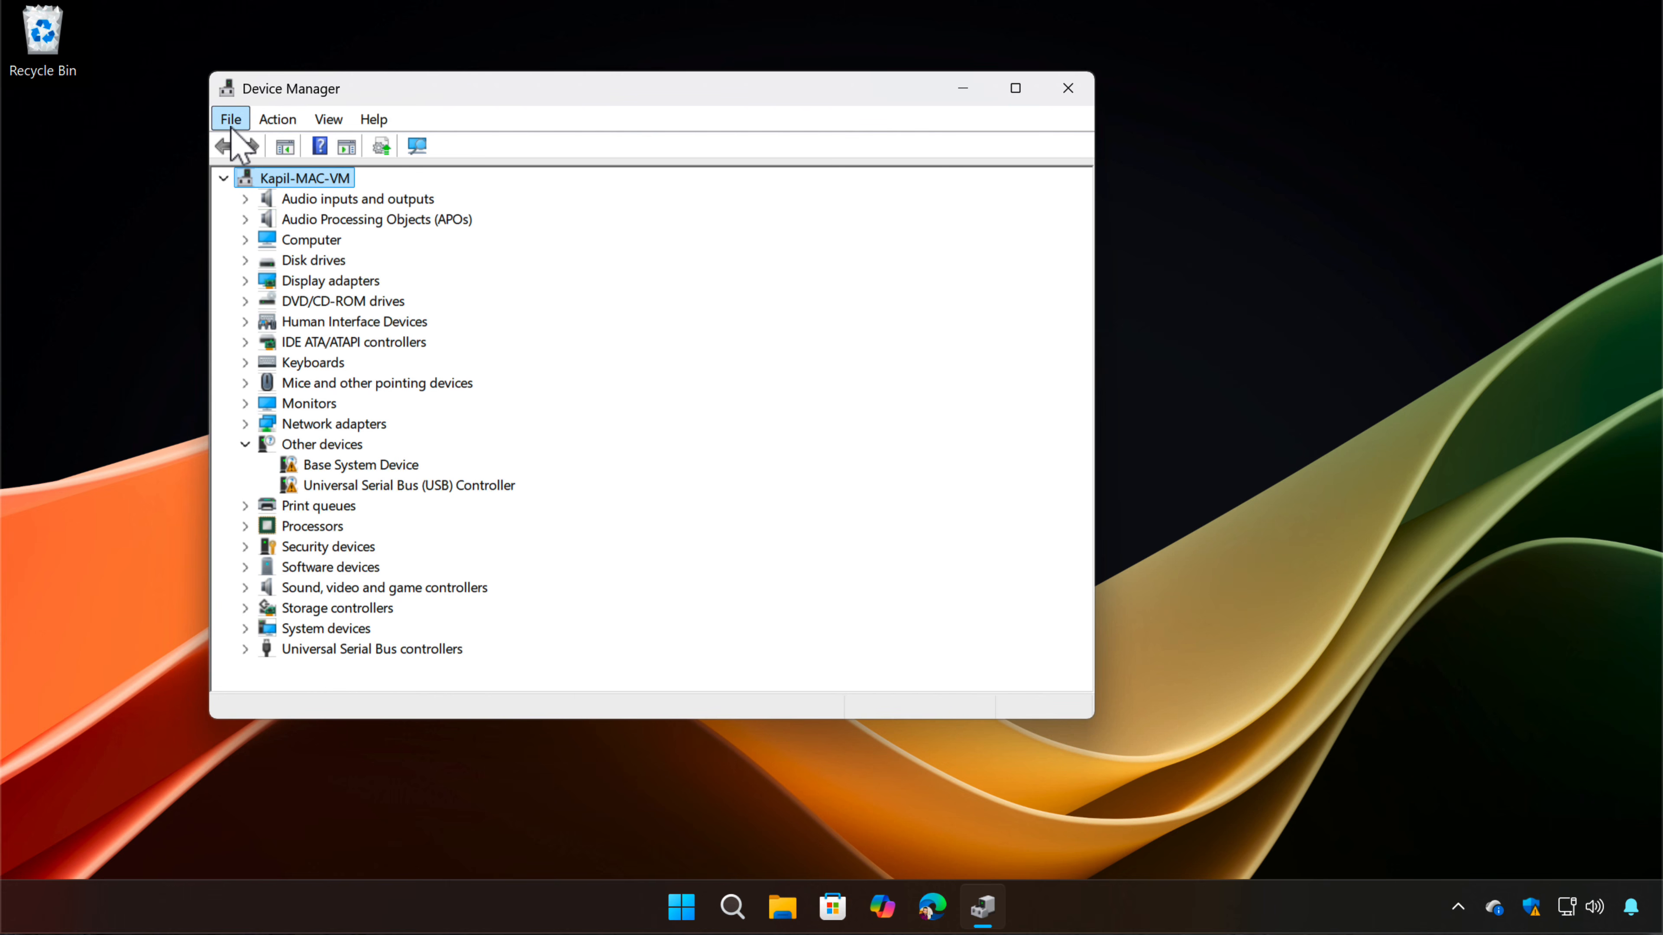
{"action": "left_click", "coordinate": [279, 121]}
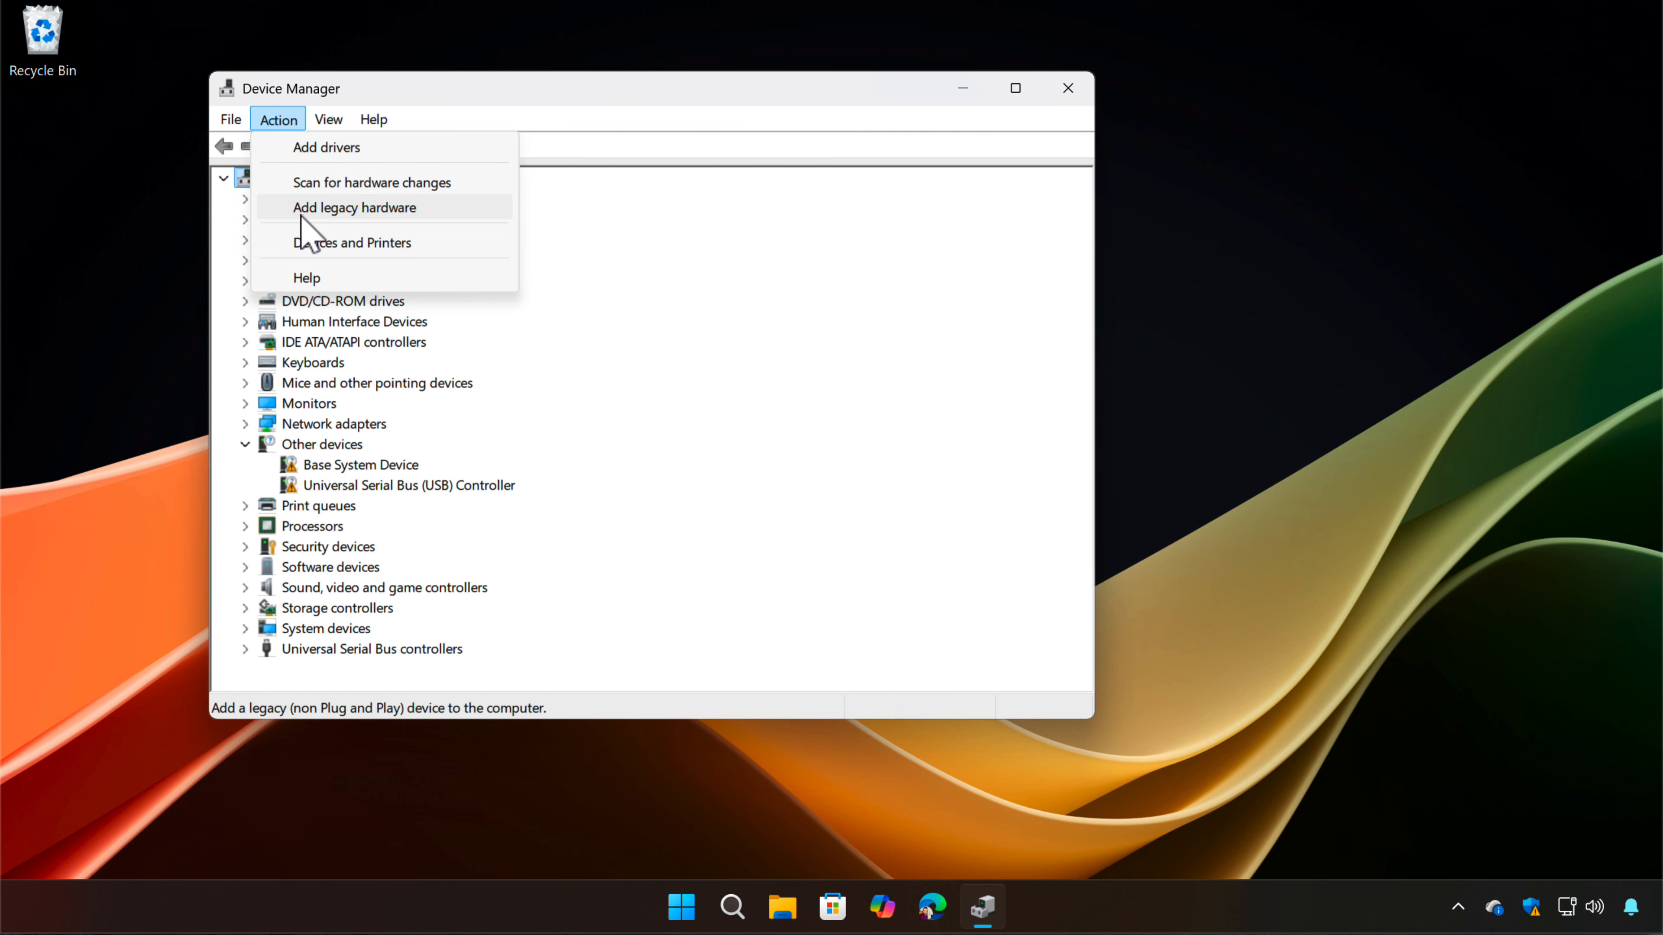
{"action": "left_click", "coordinate": [399, 215]}
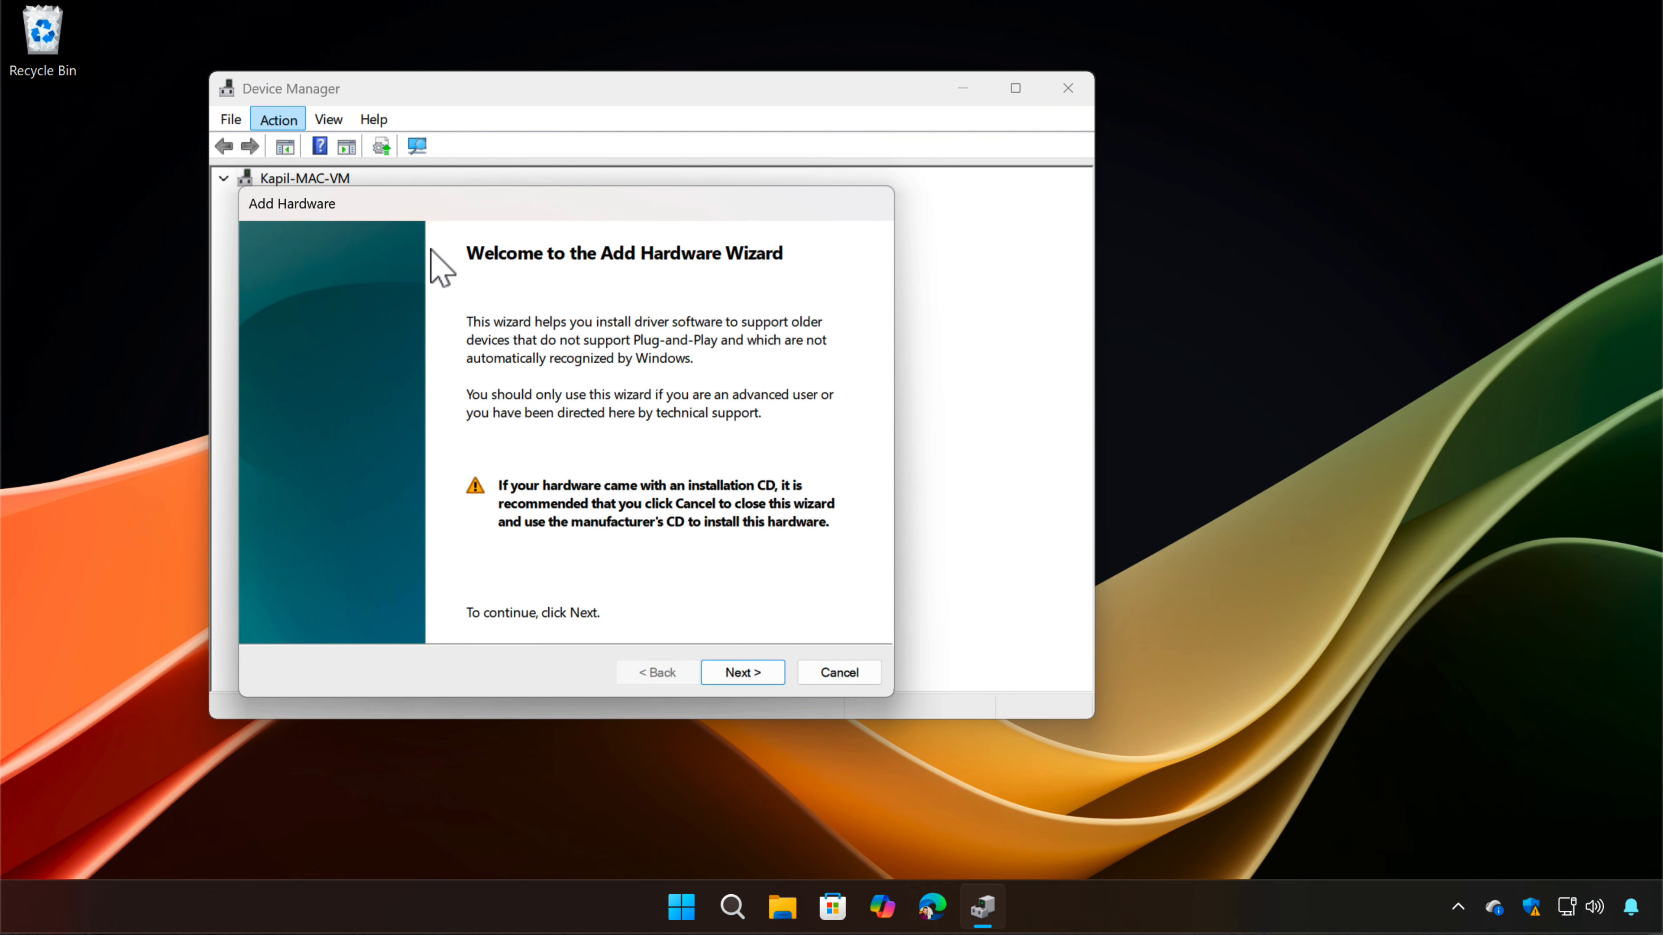
Step: In the Add Hardware wizard, choose manual installation from a list and continue with Cameras as the hardware type
{"action": "left_click", "coordinate": [724, 673]}
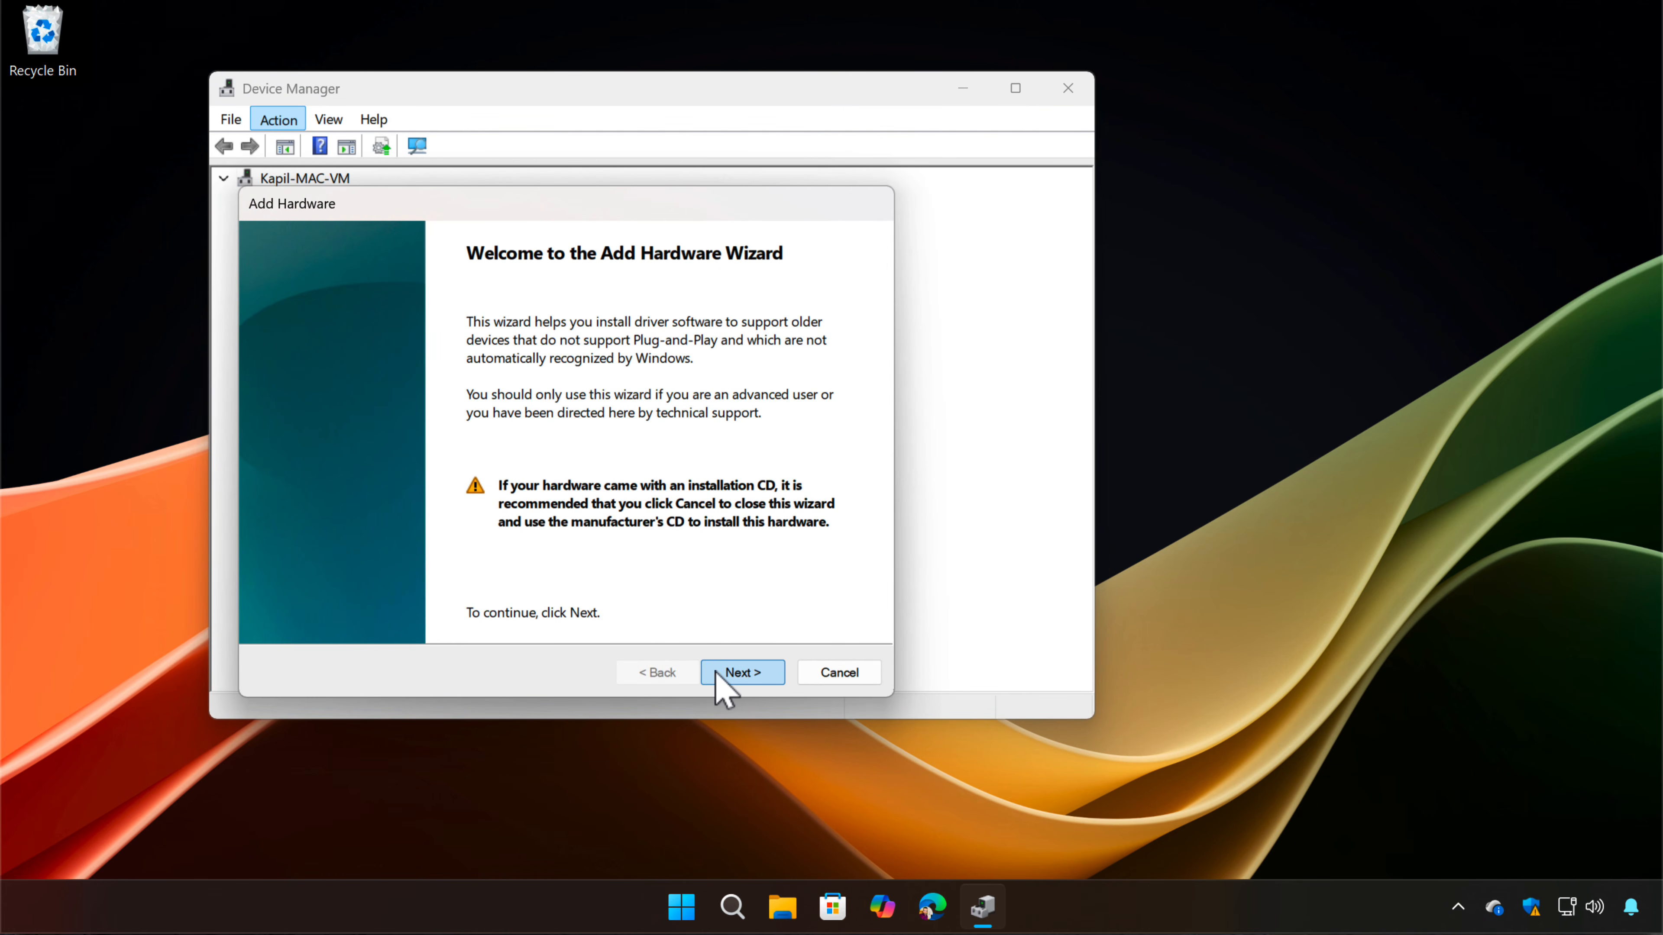
{"action": "left_click", "coordinate": [321, 470]}
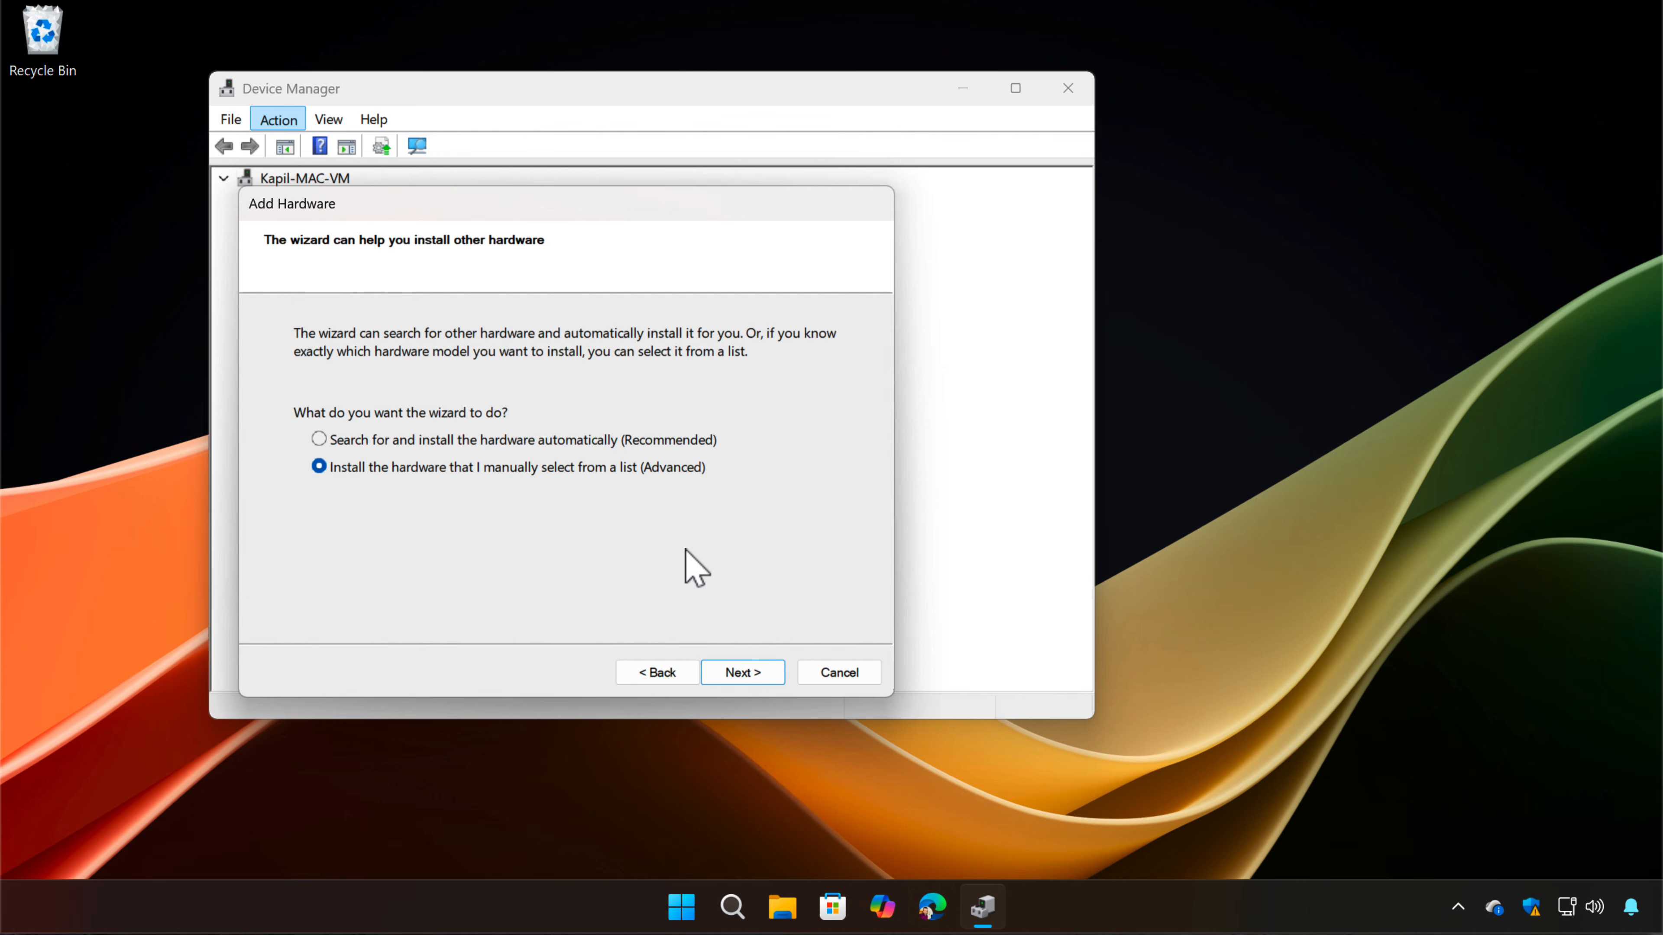
{"action": "left_click", "coordinate": [724, 674]}
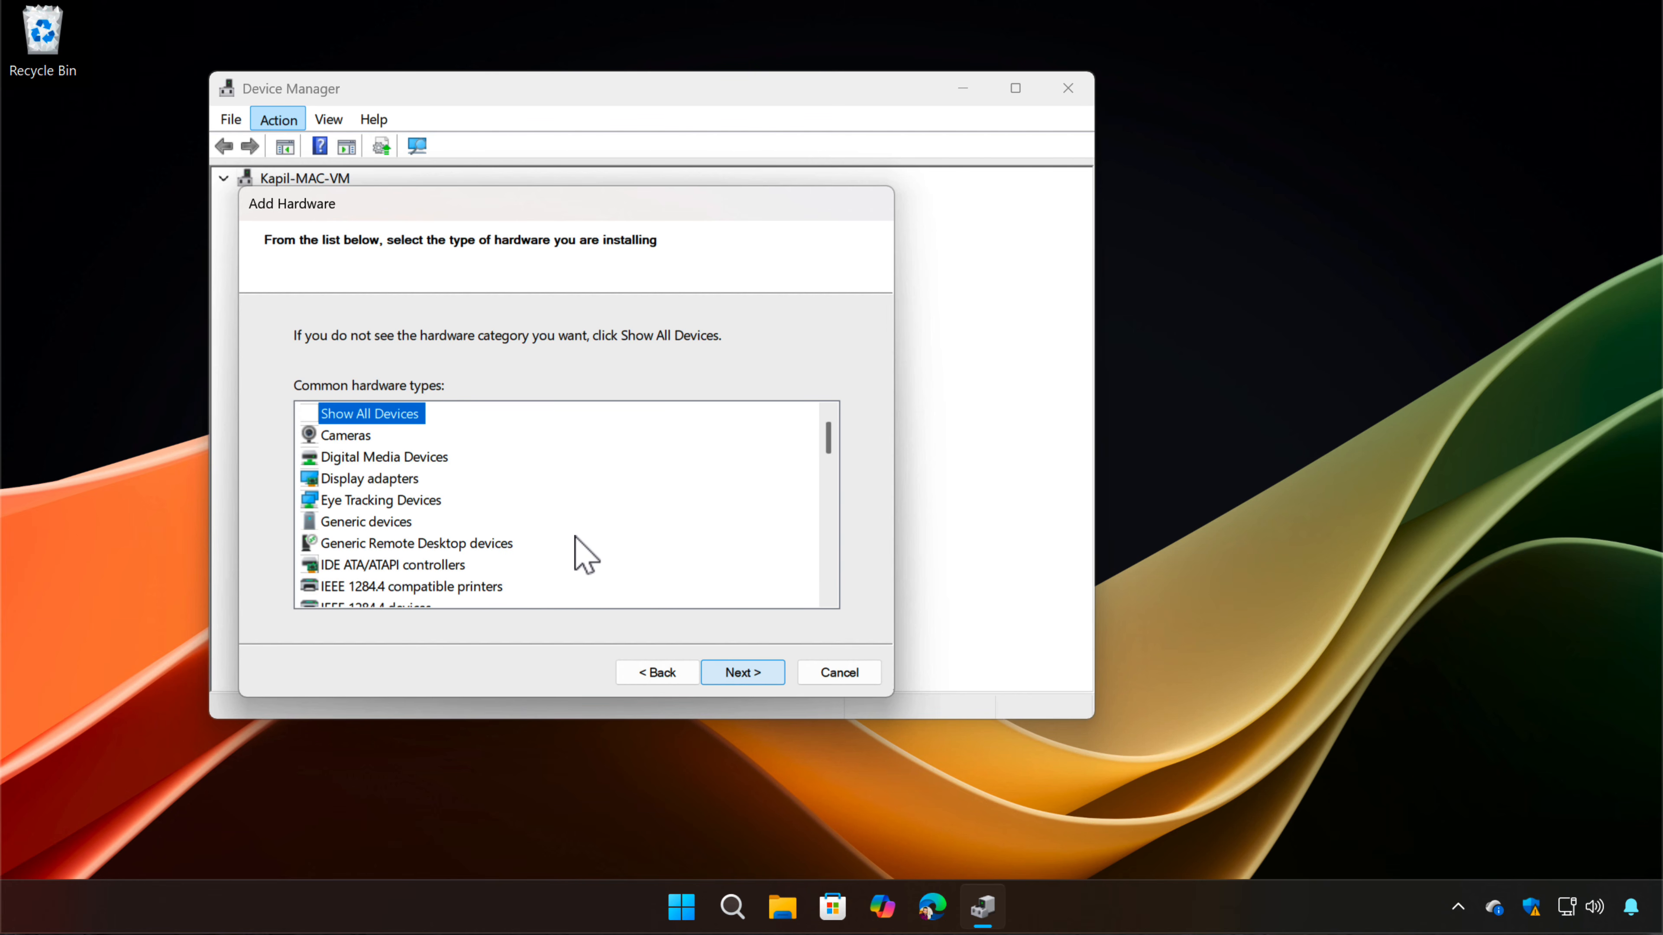
{"action": "left_click", "coordinate": [343, 437]}
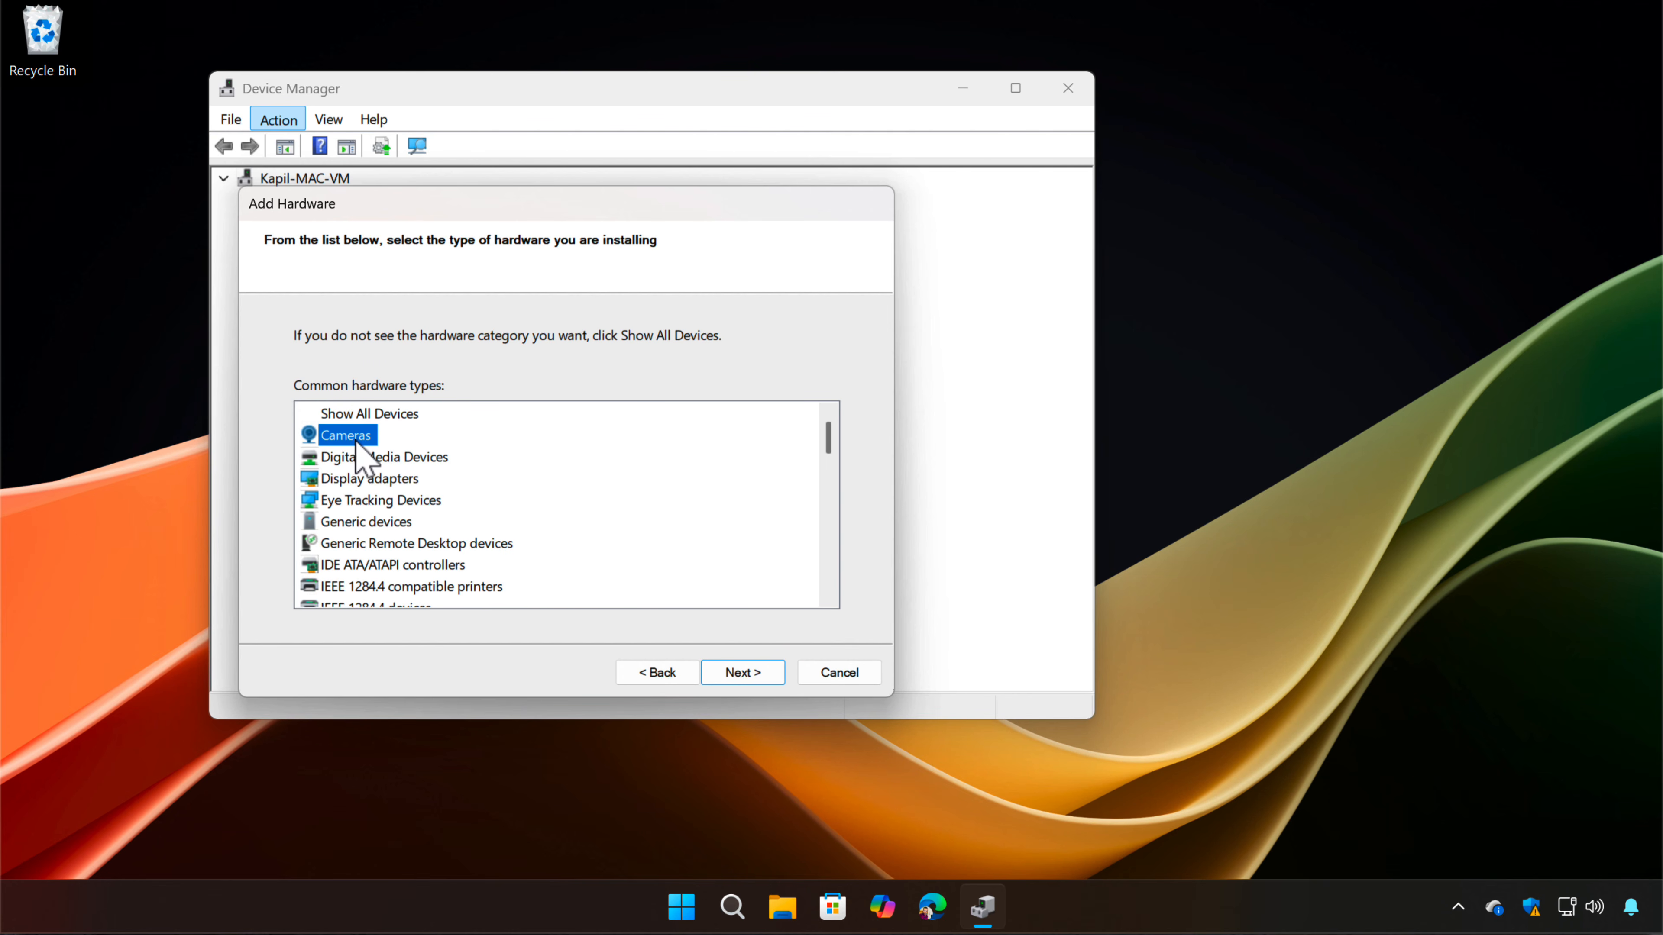
{"action": "left_click", "coordinate": [750, 674]}
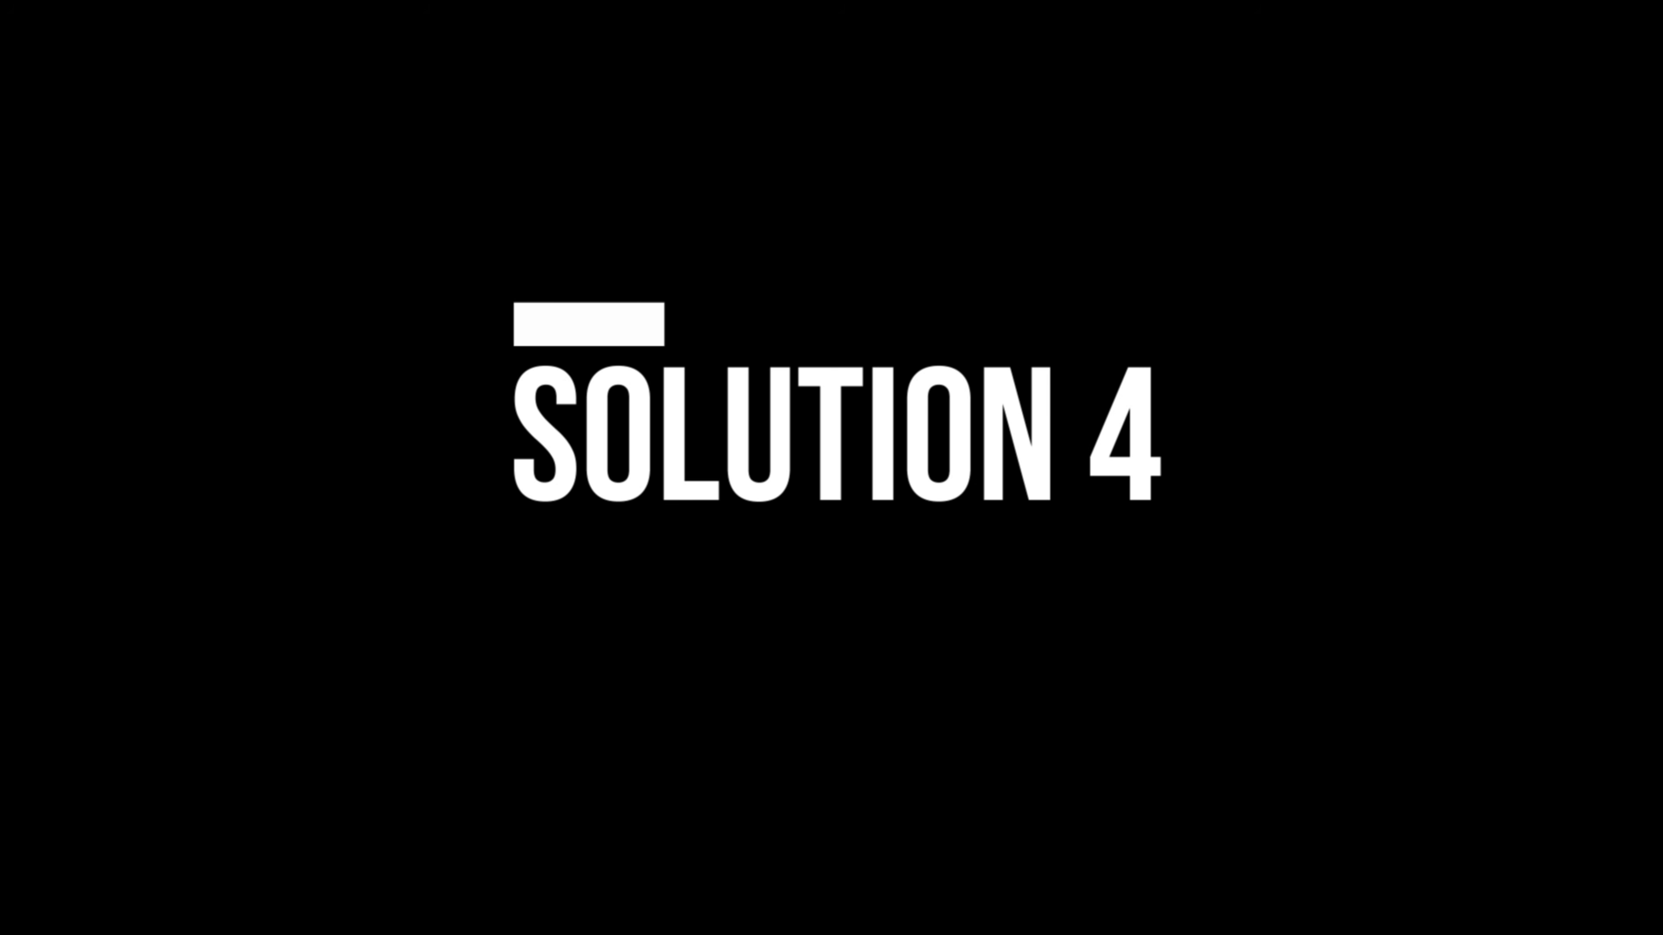
Step: Open the advanced options of the Camera app from the installed apps list in Windows Settings
{"action": "left_click", "coordinate": [705, 905]}
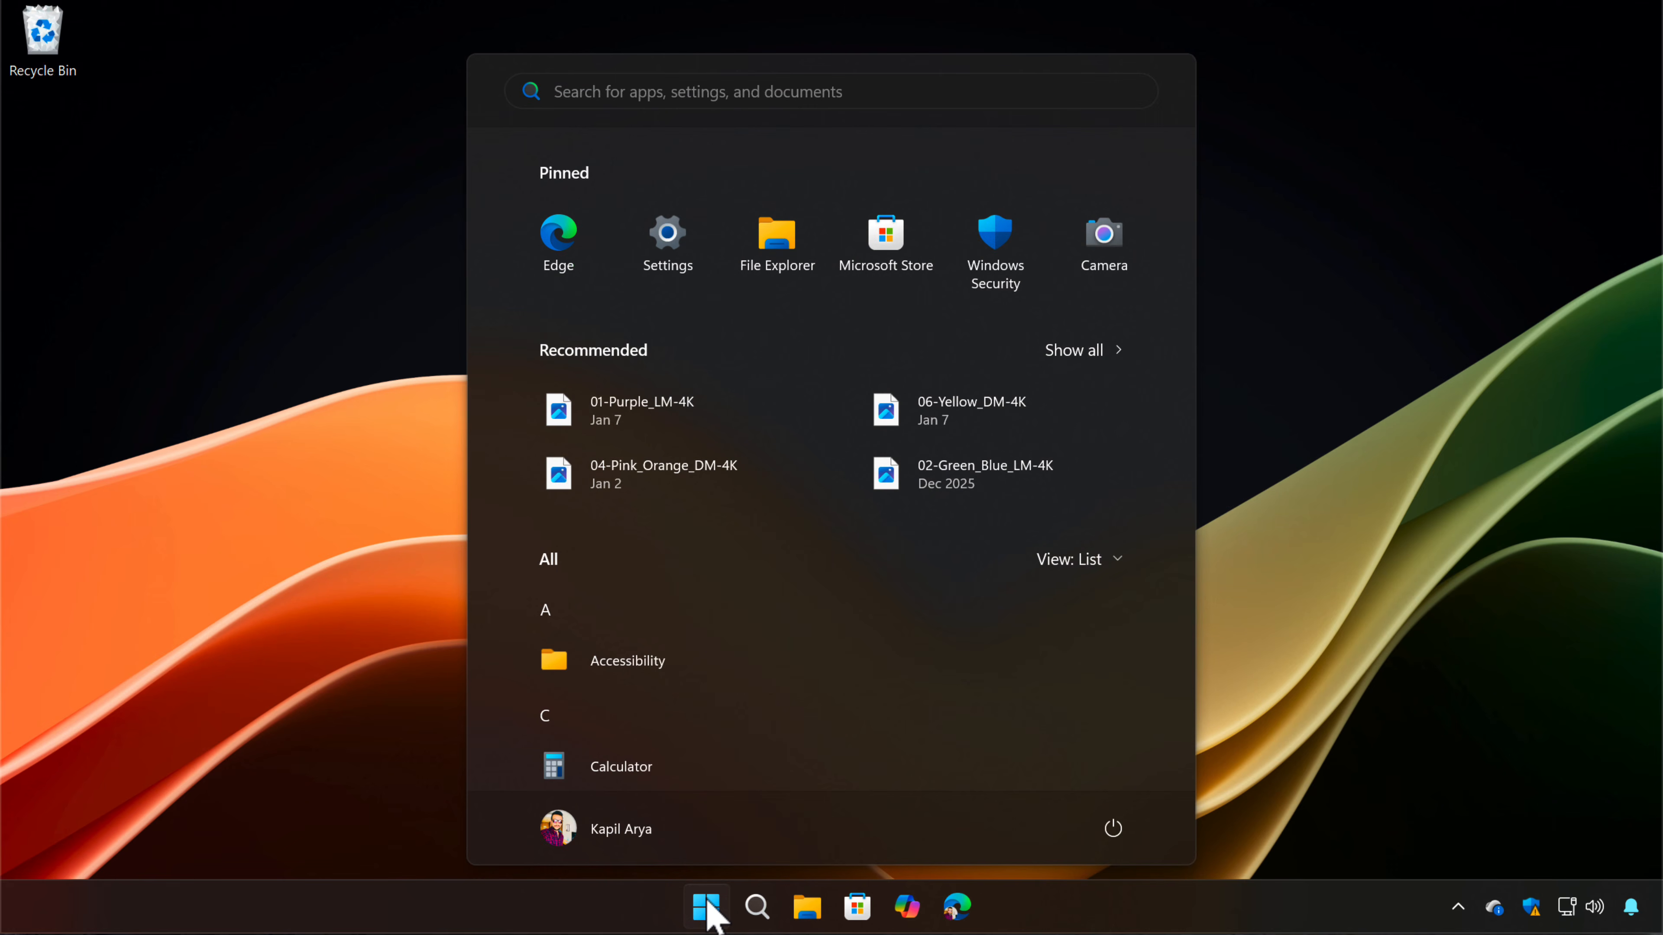
{"action": "left_click", "coordinate": [677, 264]}
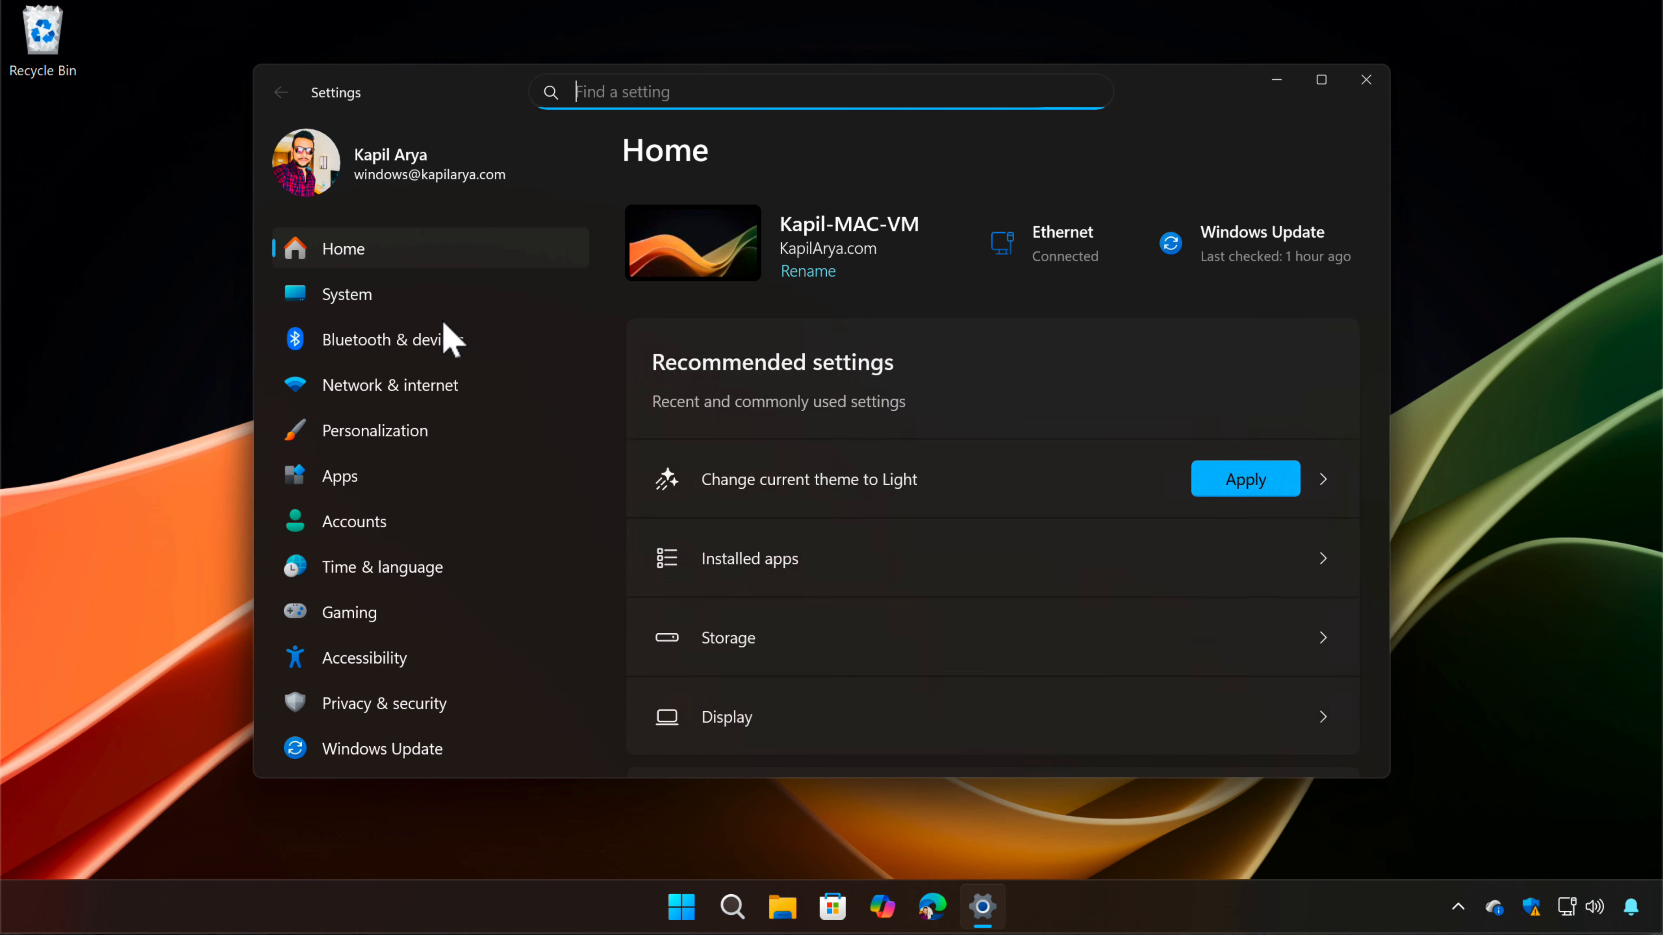
{"action": "left_click", "coordinate": [470, 460]}
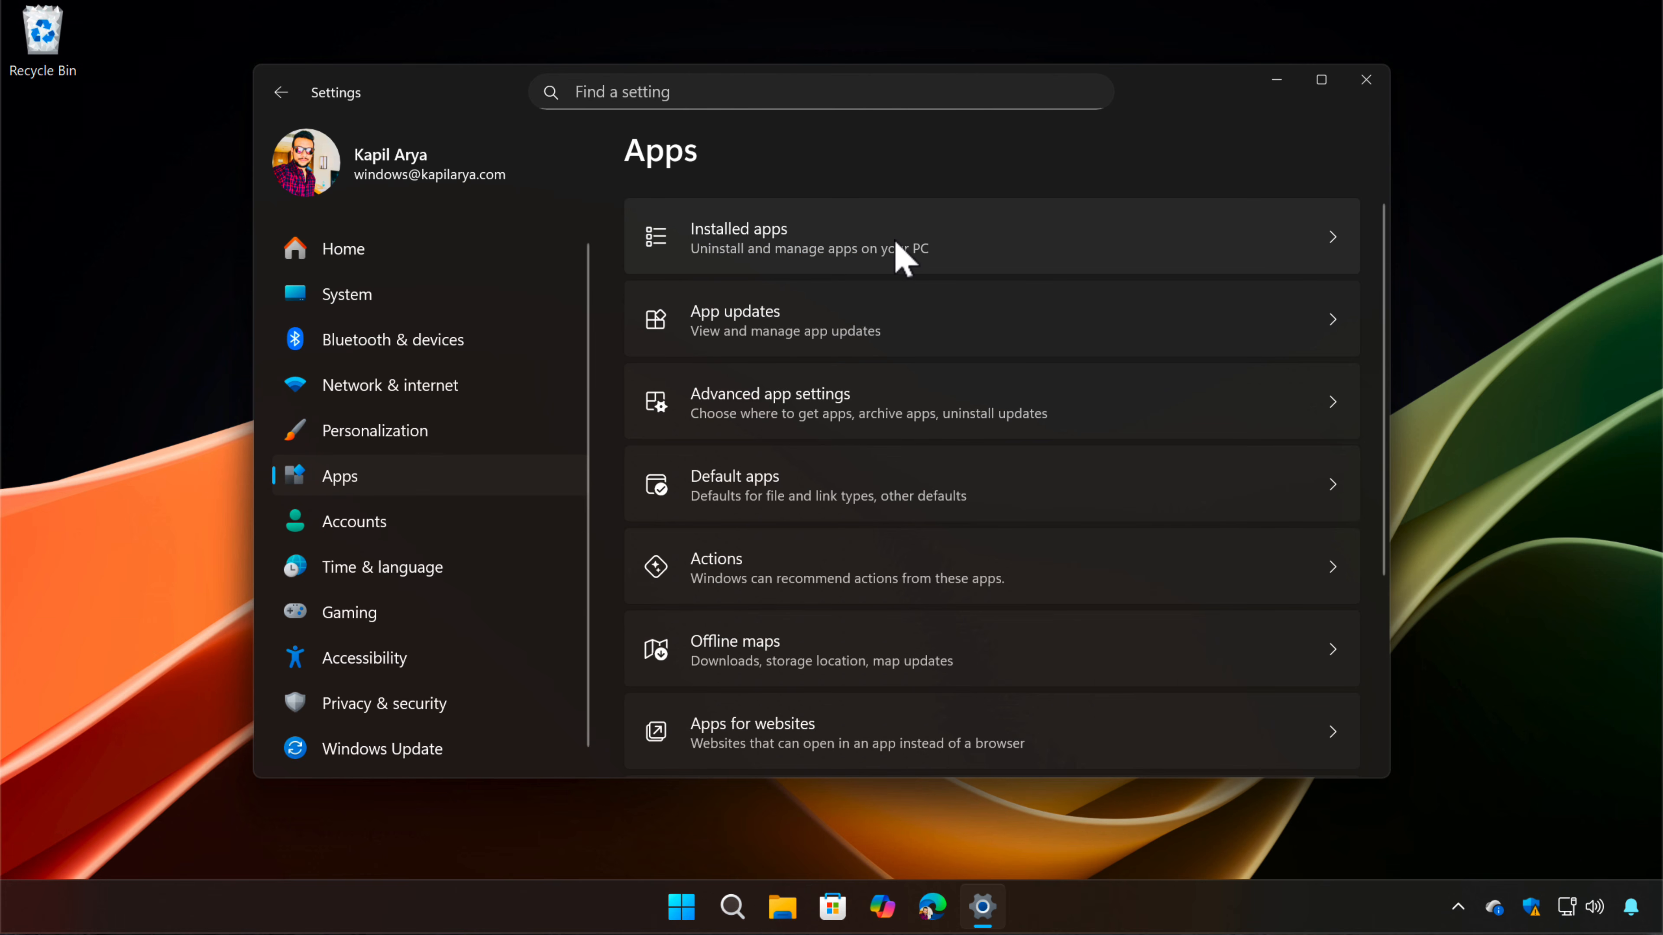
{"action": "left_click", "coordinate": [938, 246]}
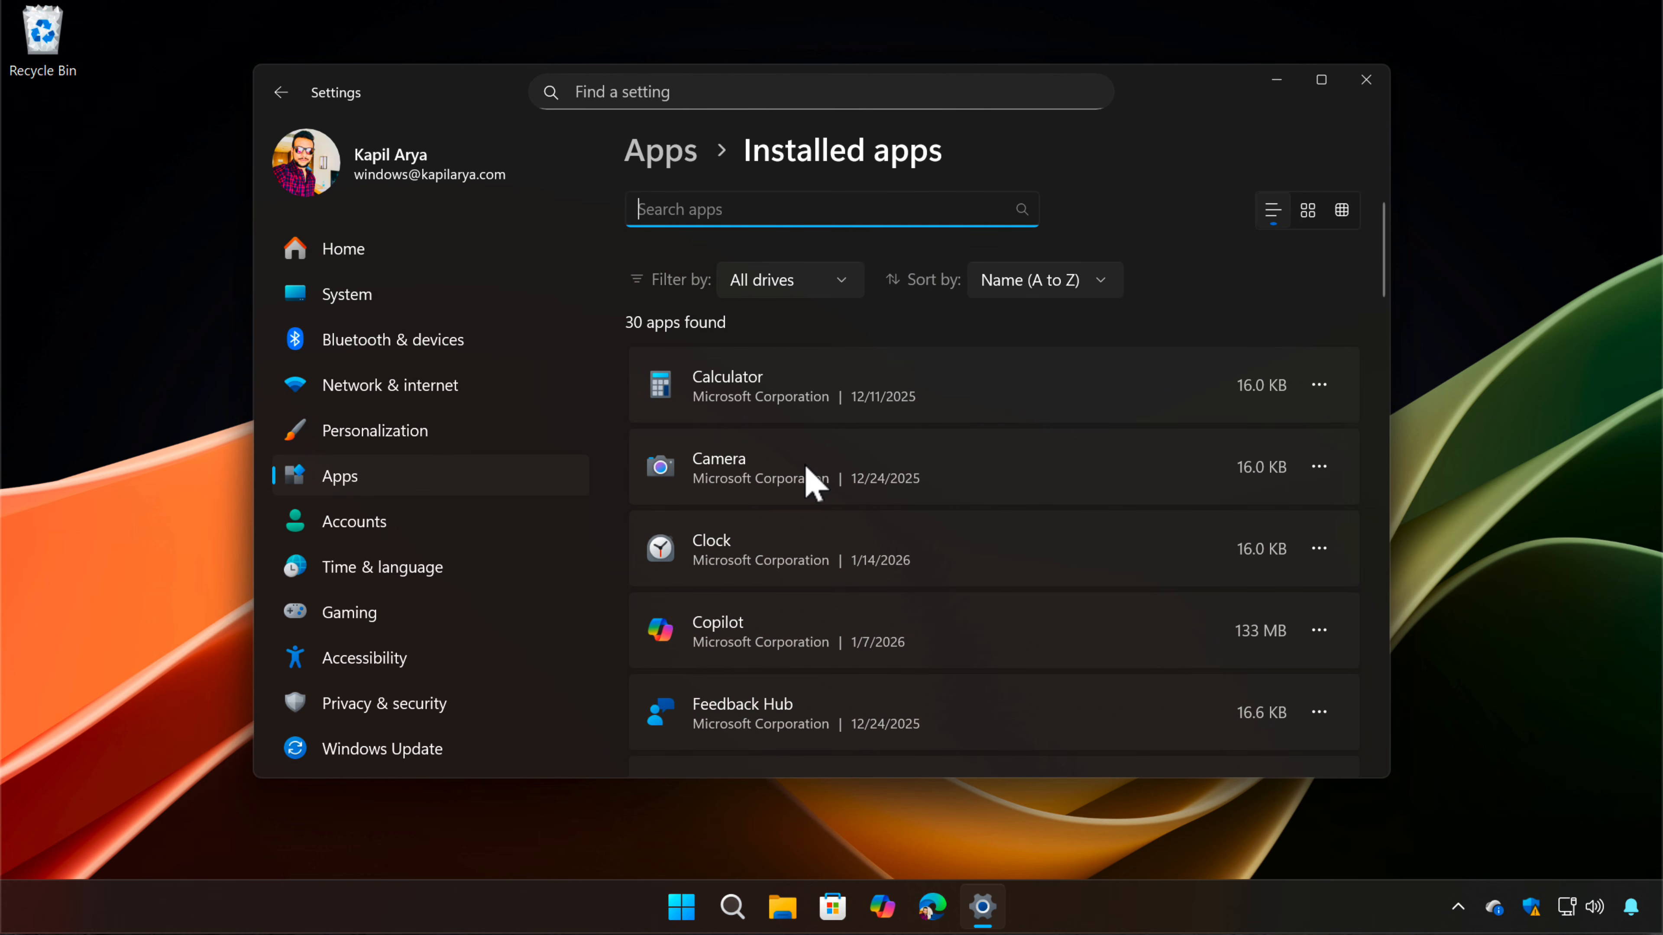
{"action": "left_click", "coordinate": [1319, 466]}
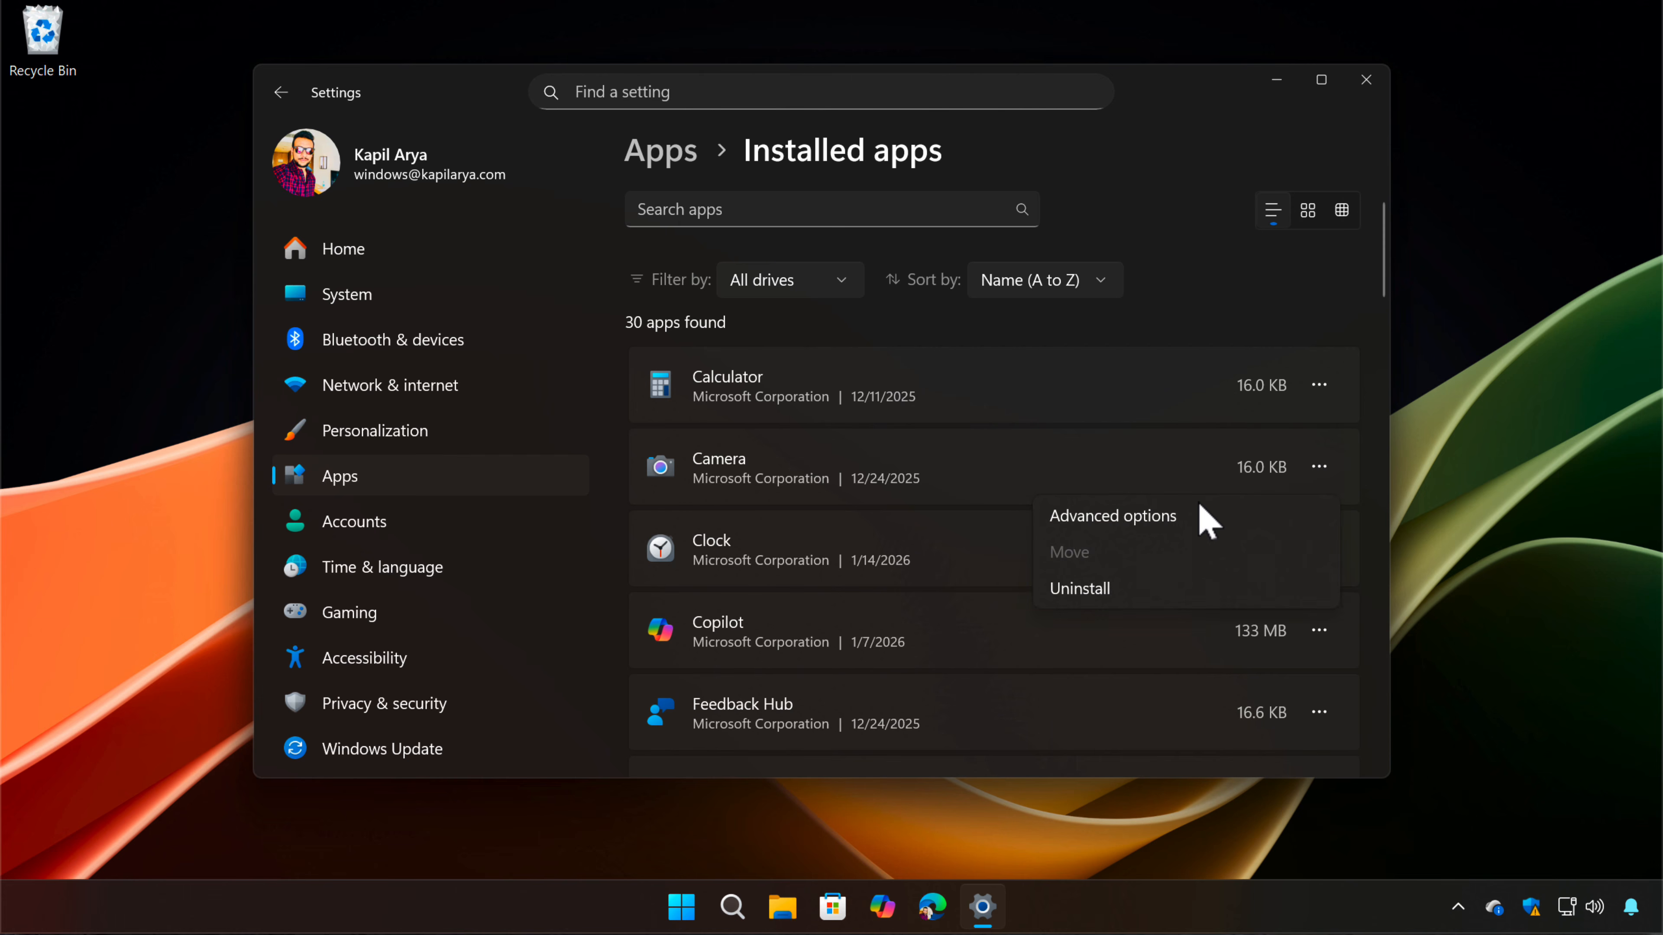
{"action": "left_click", "coordinate": [1176, 518]}
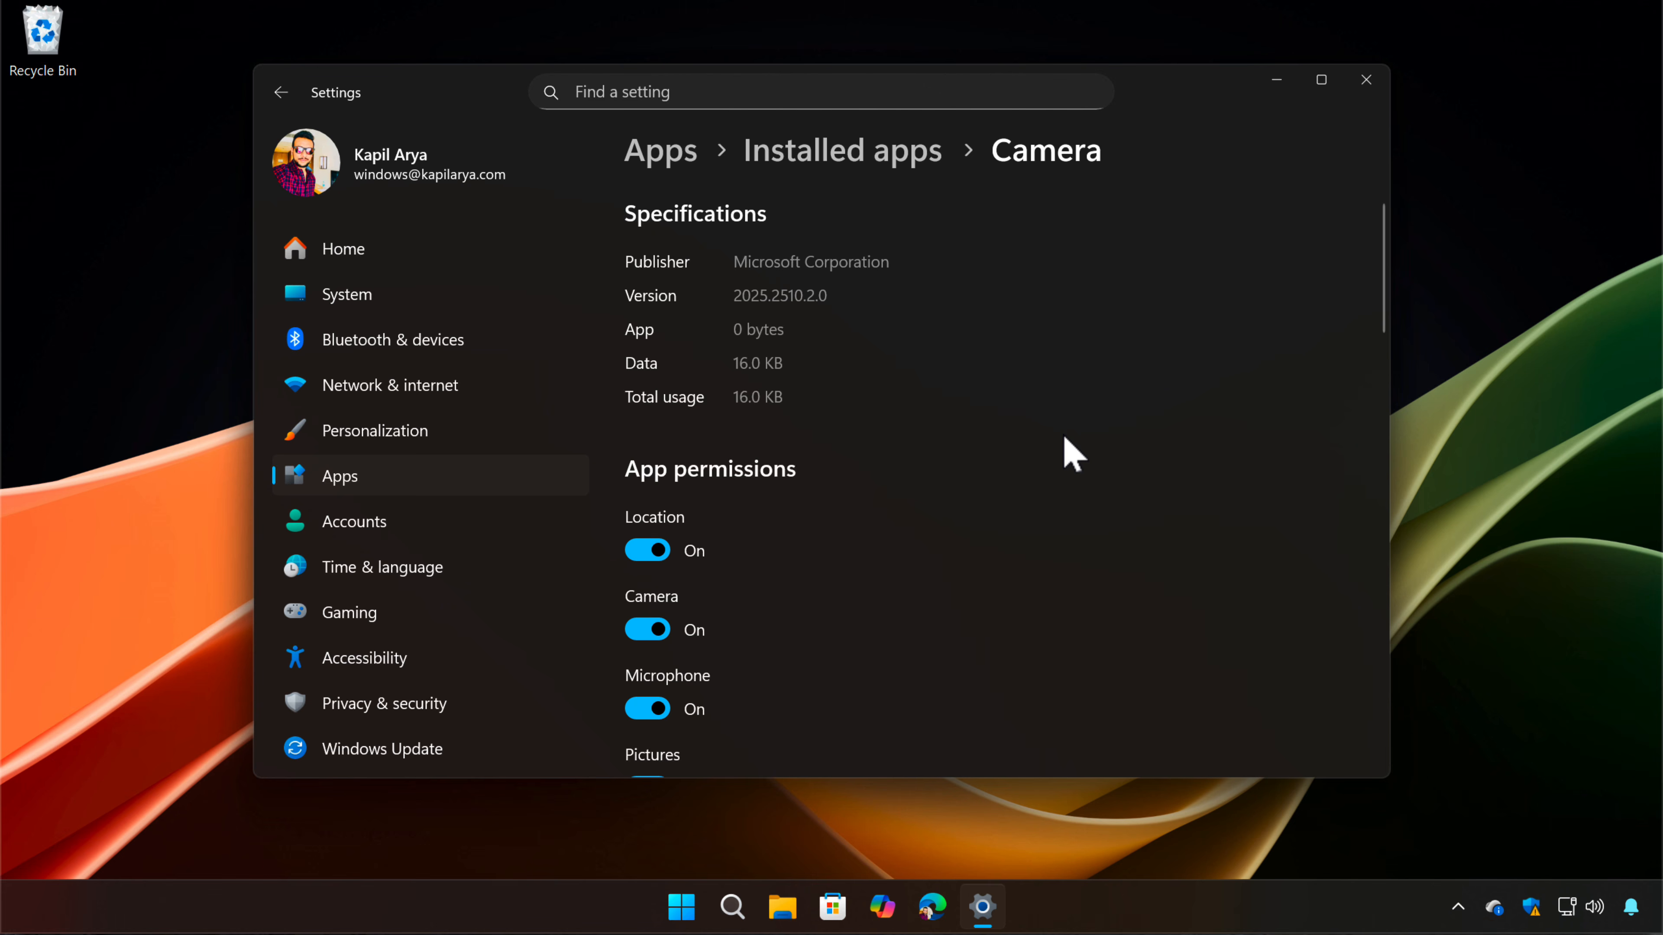
Step: Repair the Camera app and reset it, confirming the deletion of its data, and close Settings
{"action": "scroll", "coordinate": [885, 490], "scroll_direction": "down", "scroll_amount": 10}
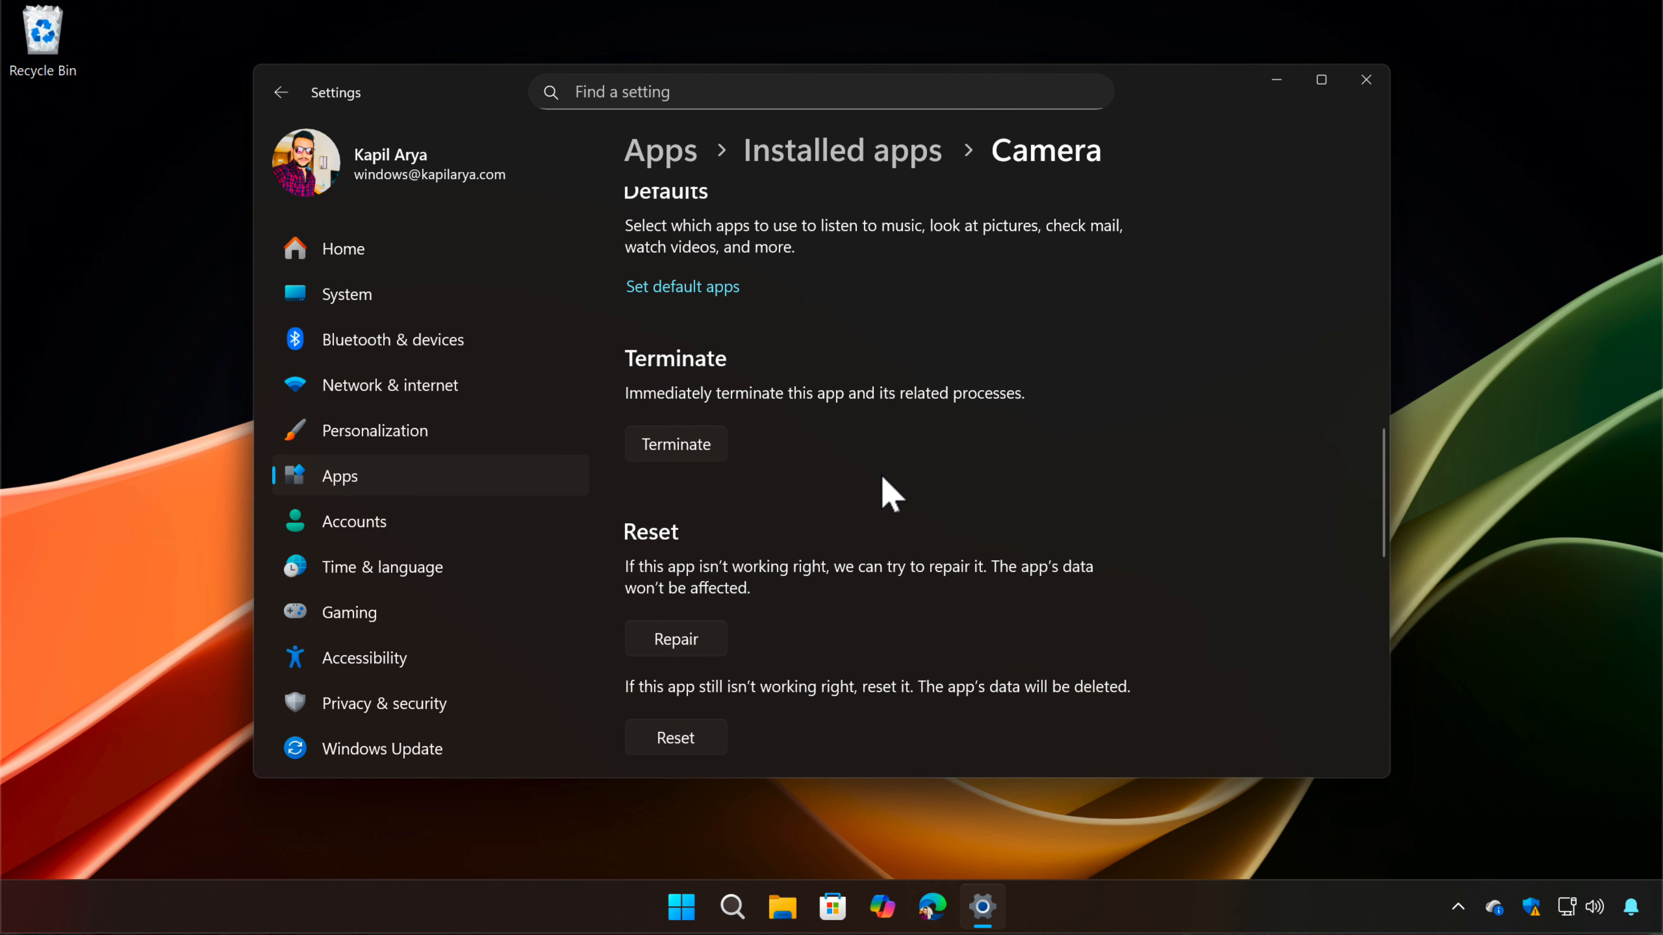
{"action": "scroll", "coordinate": [883, 486], "scroll_direction": "down", "scroll_amount": 5}
{"action": "scroll", "coordinate": [872, 445], "scroll_direction": "up", "scroll_amount": 3}
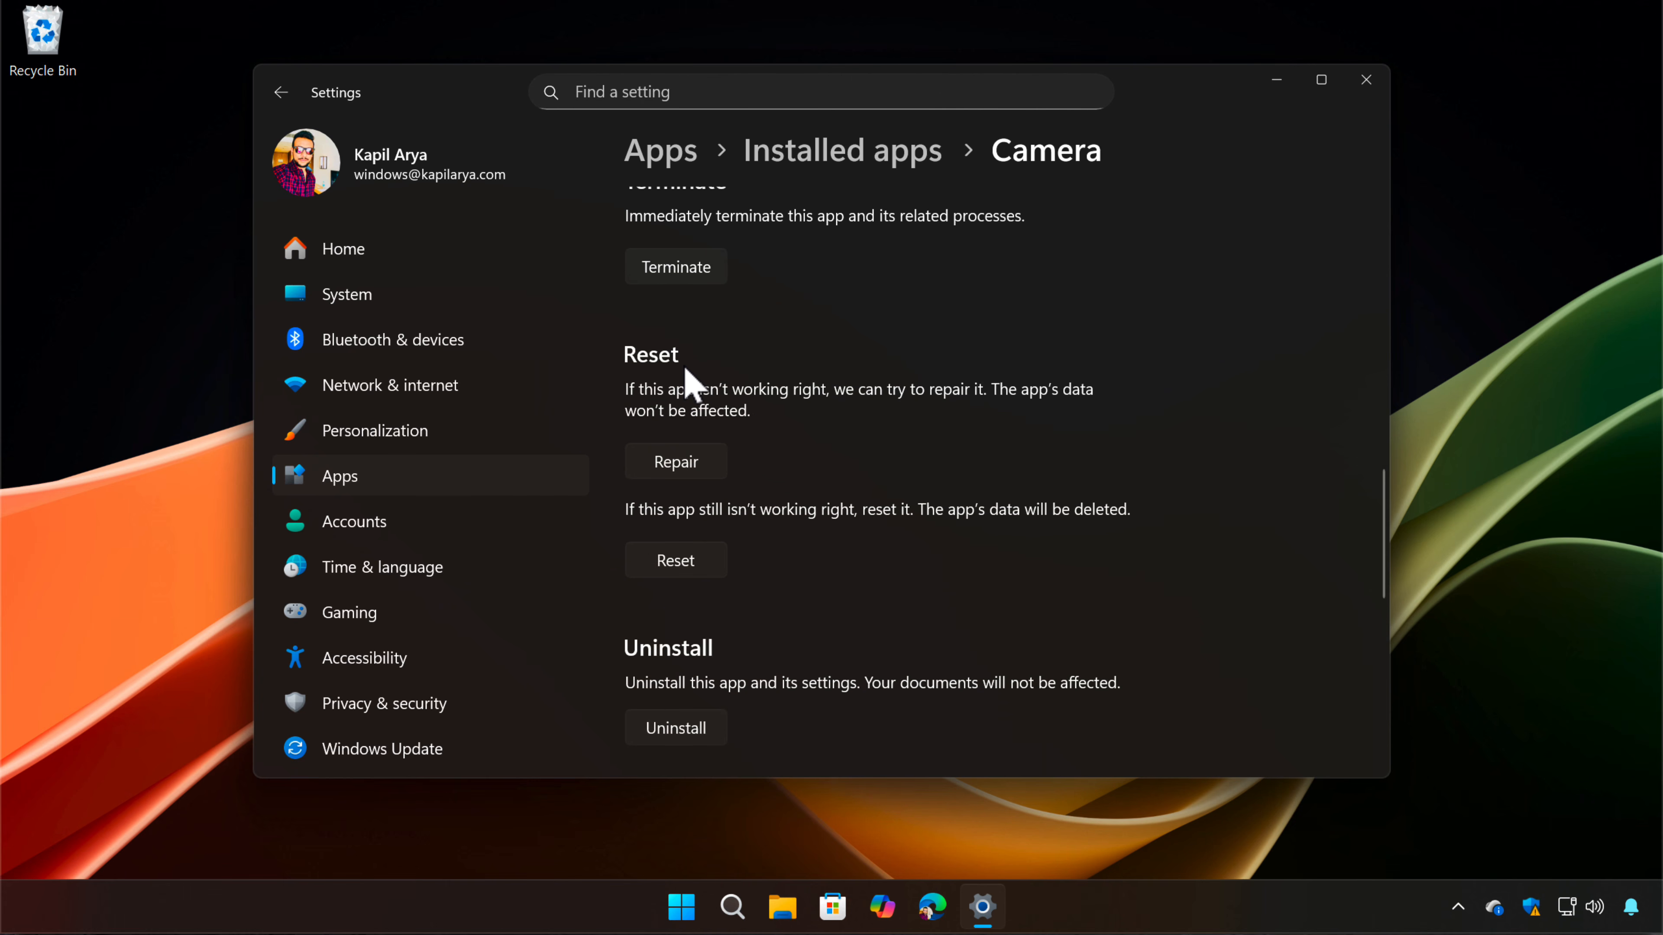
{"action": "left_click", "coordinate": [705, 468]}
{"action": "left_click", "coordinate": [675, 561]}
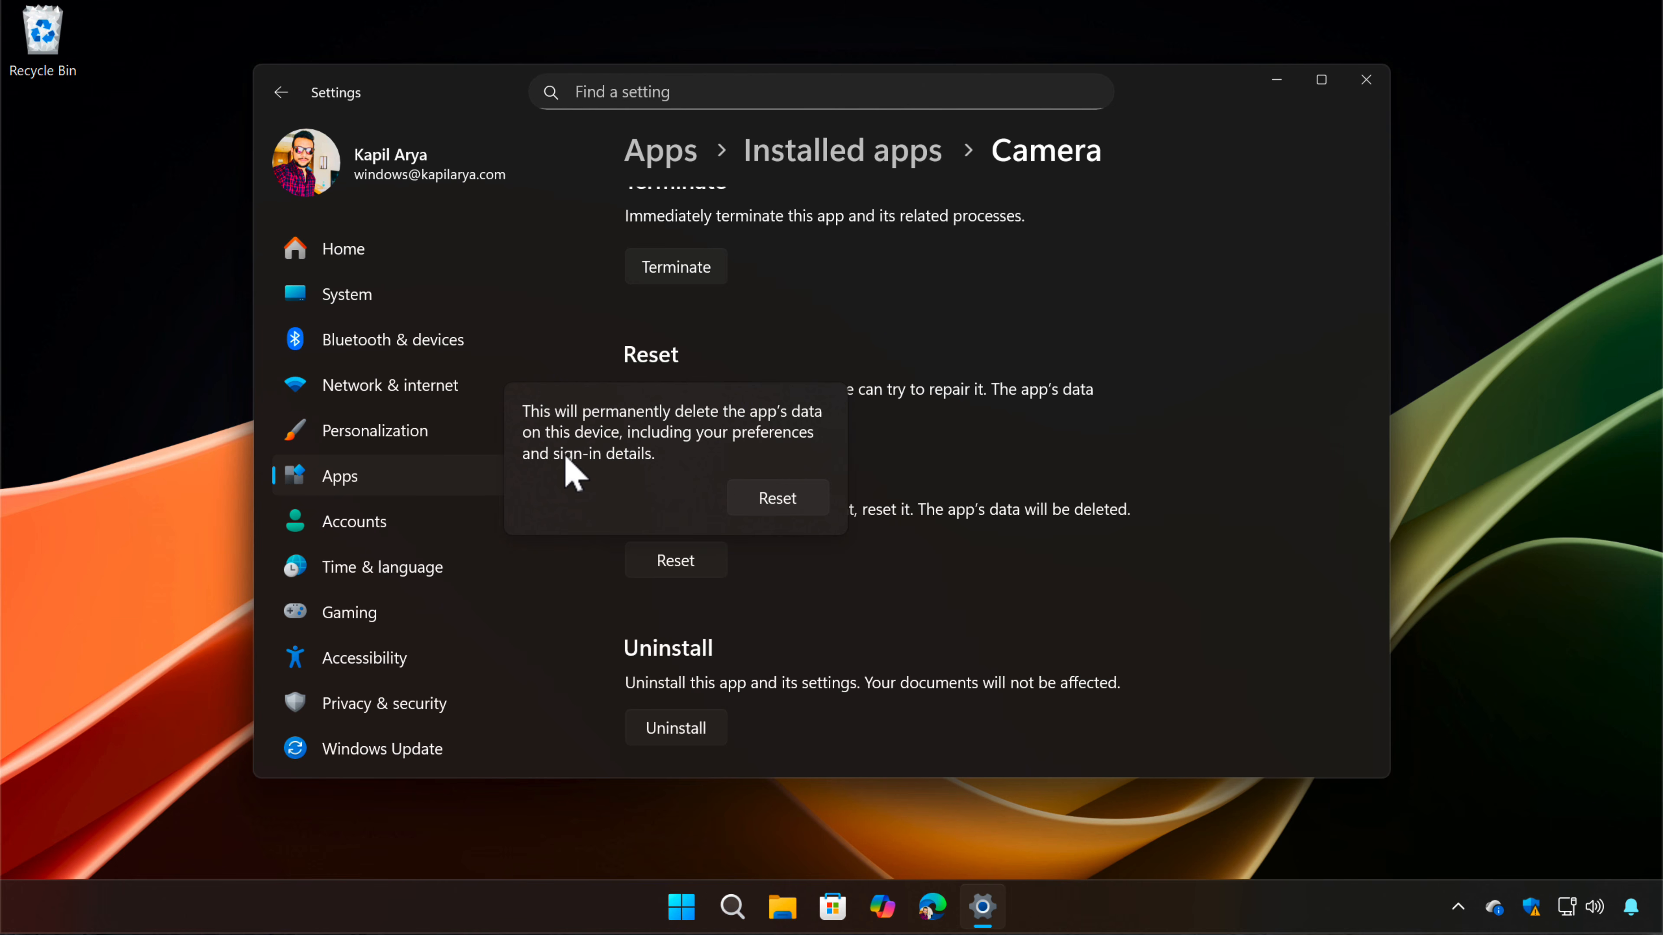
{"action": "left_click", "coordinate": [762, 508]}
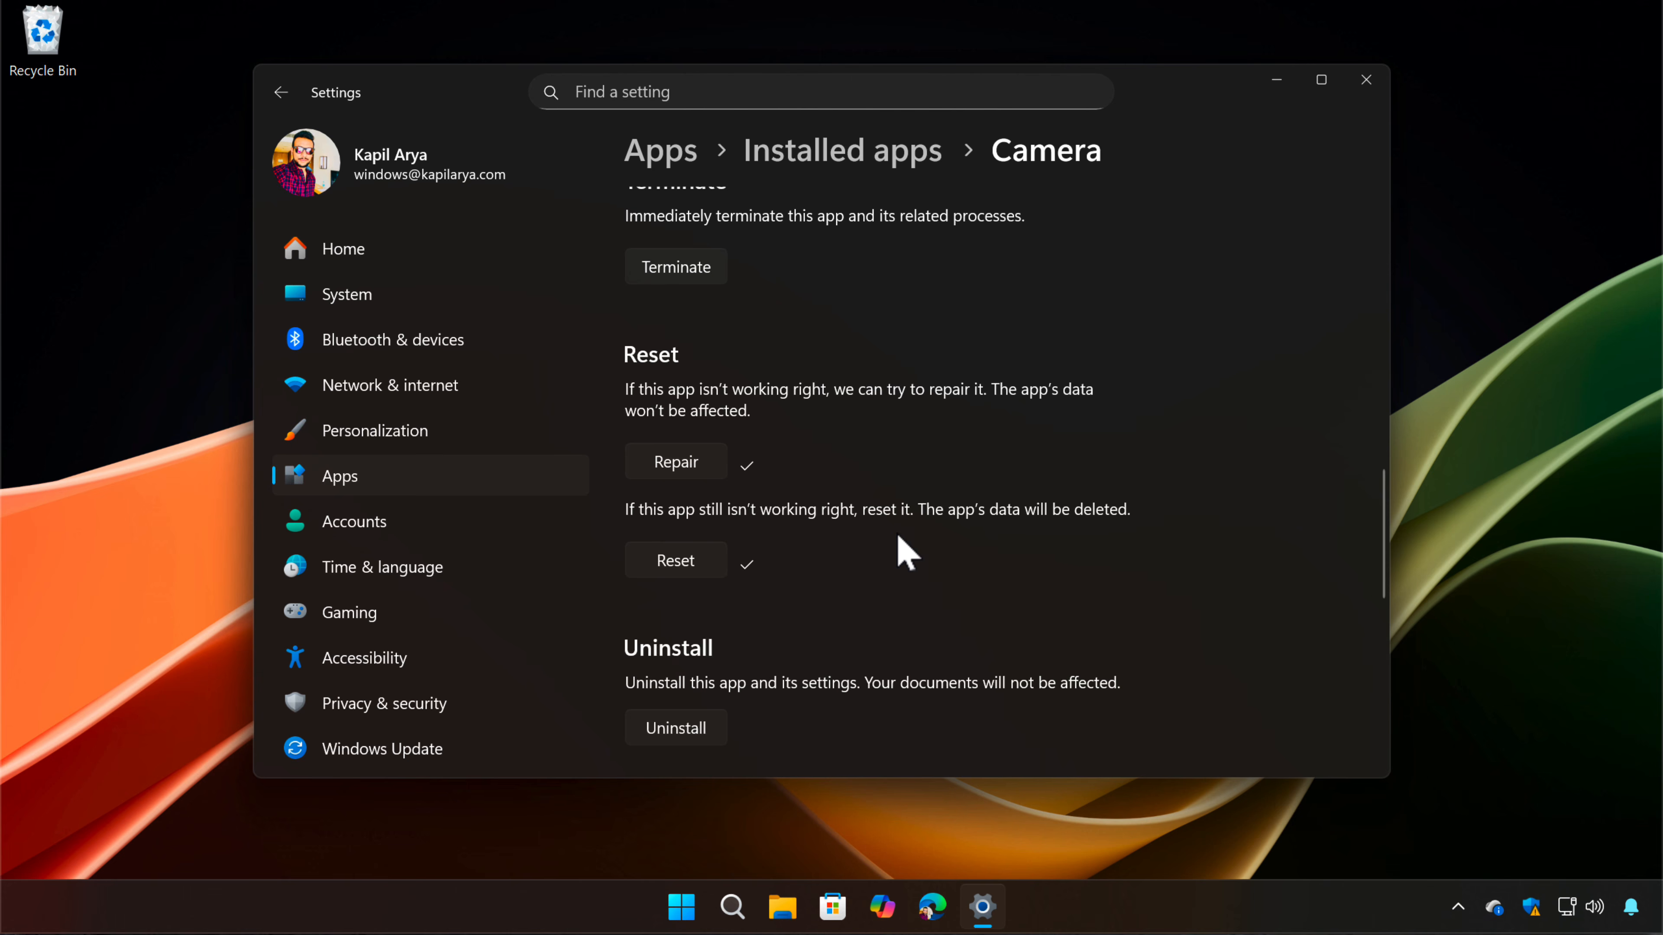
{"action": "left_click", "coordinate": [1365, 85]}
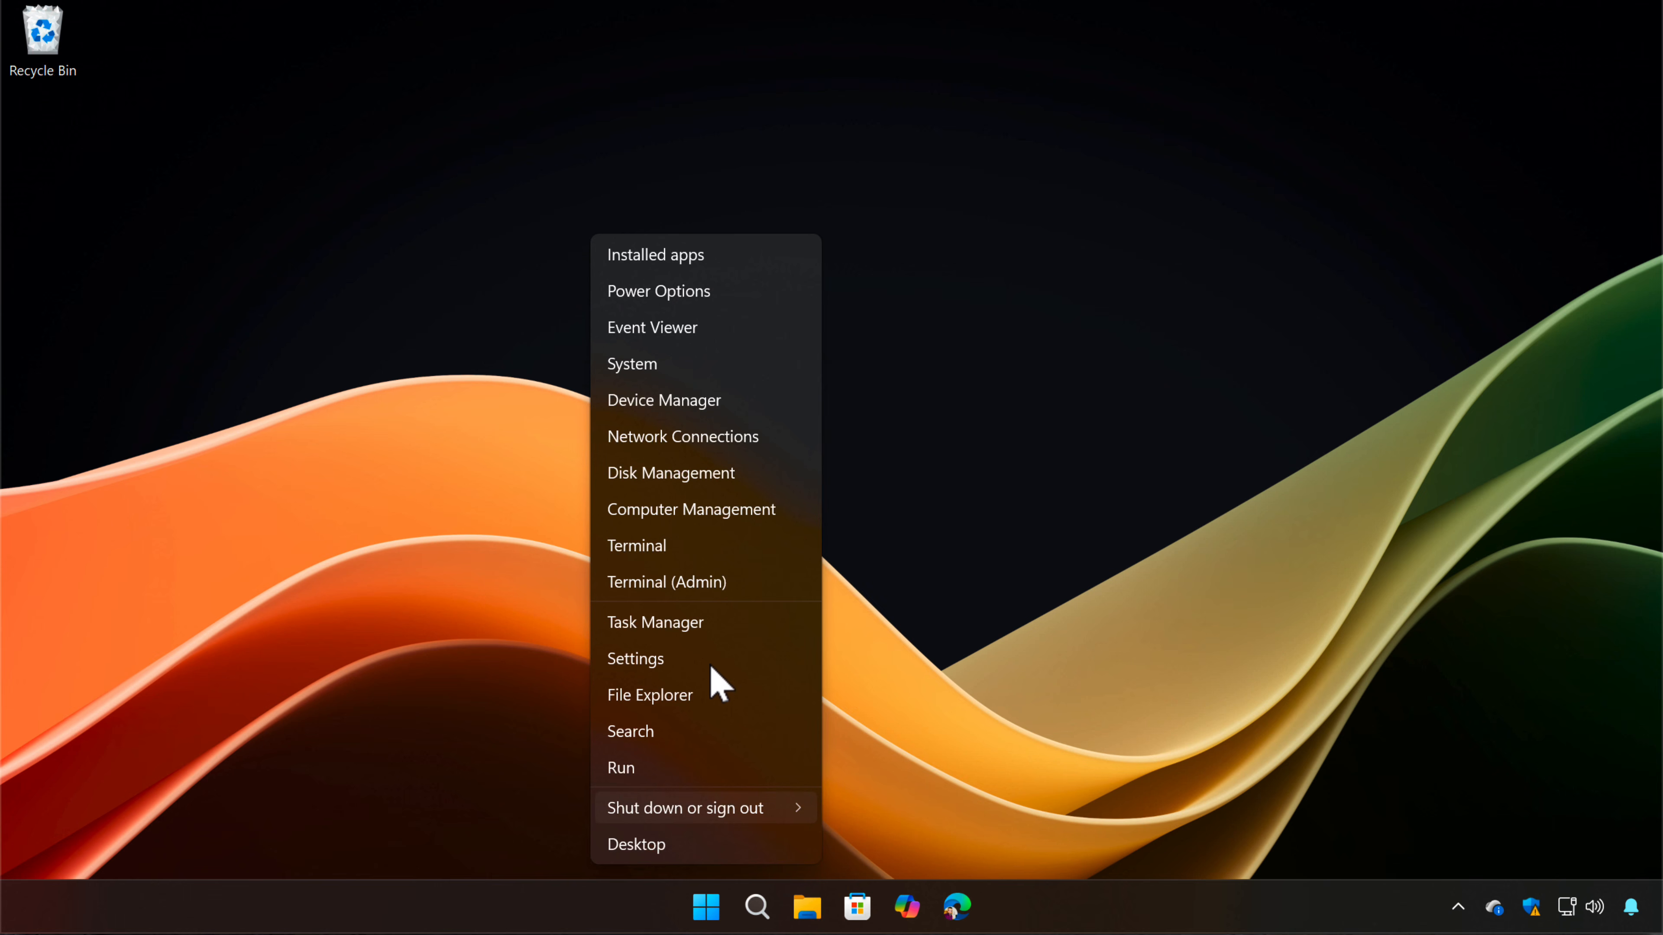
Step: Open Device Manager, show hidden devices and expand the Cameras category
{"action": "left_click", "coordinate": [733, 407]}
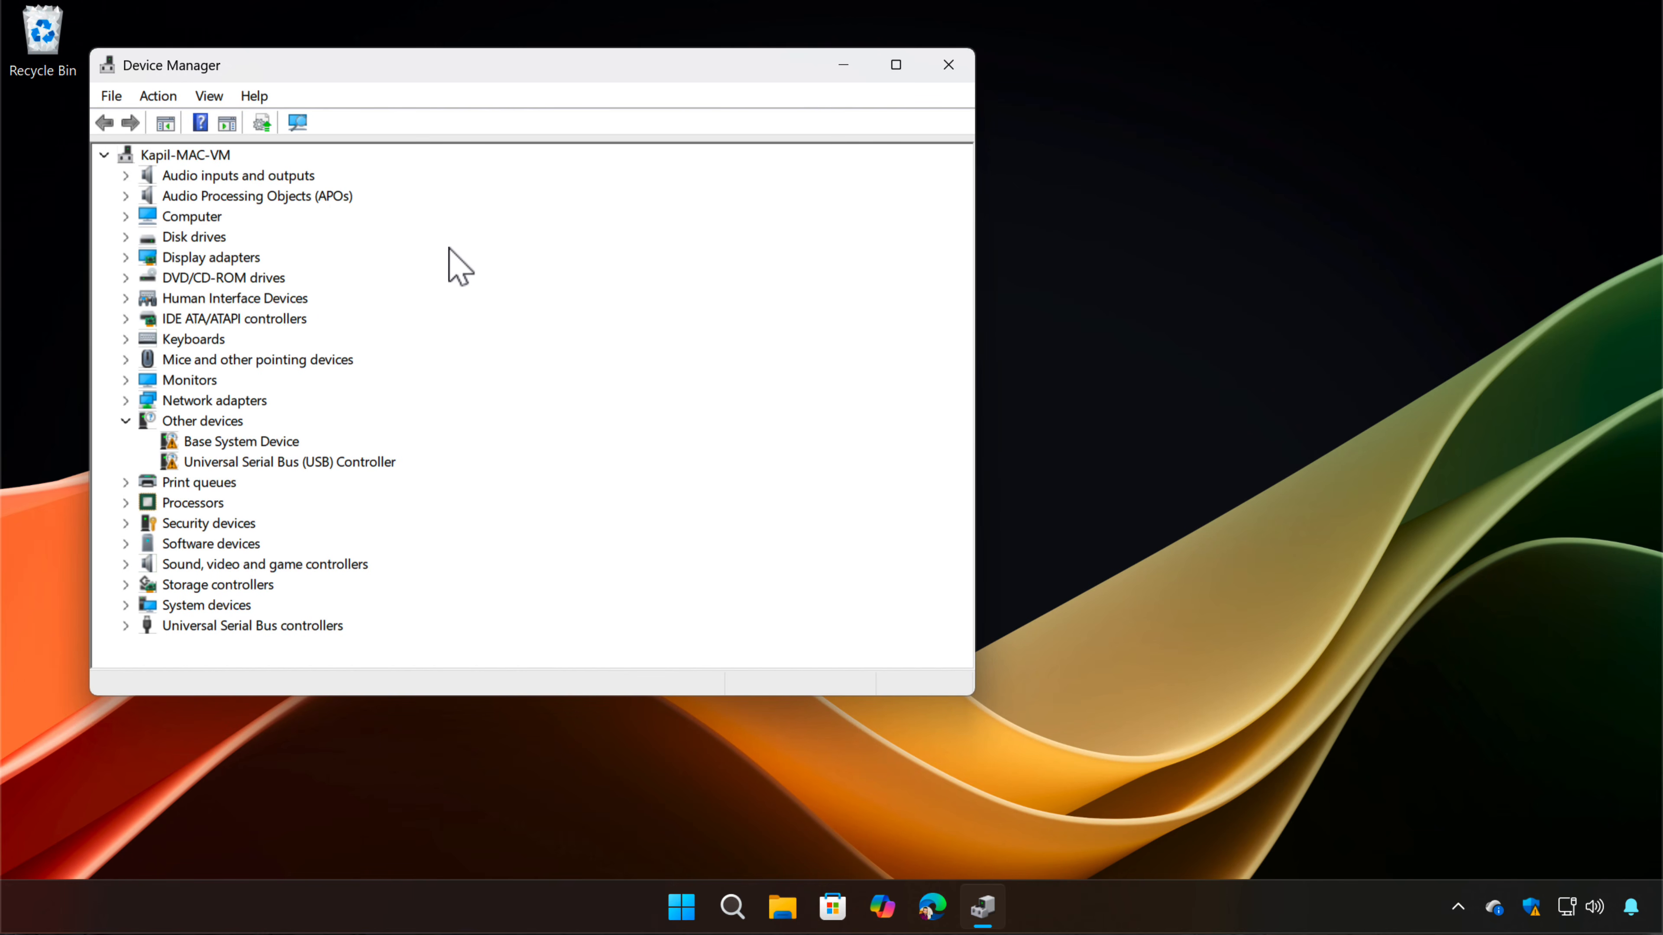
{"action": "left_click", "coordinate": [210, 98]}
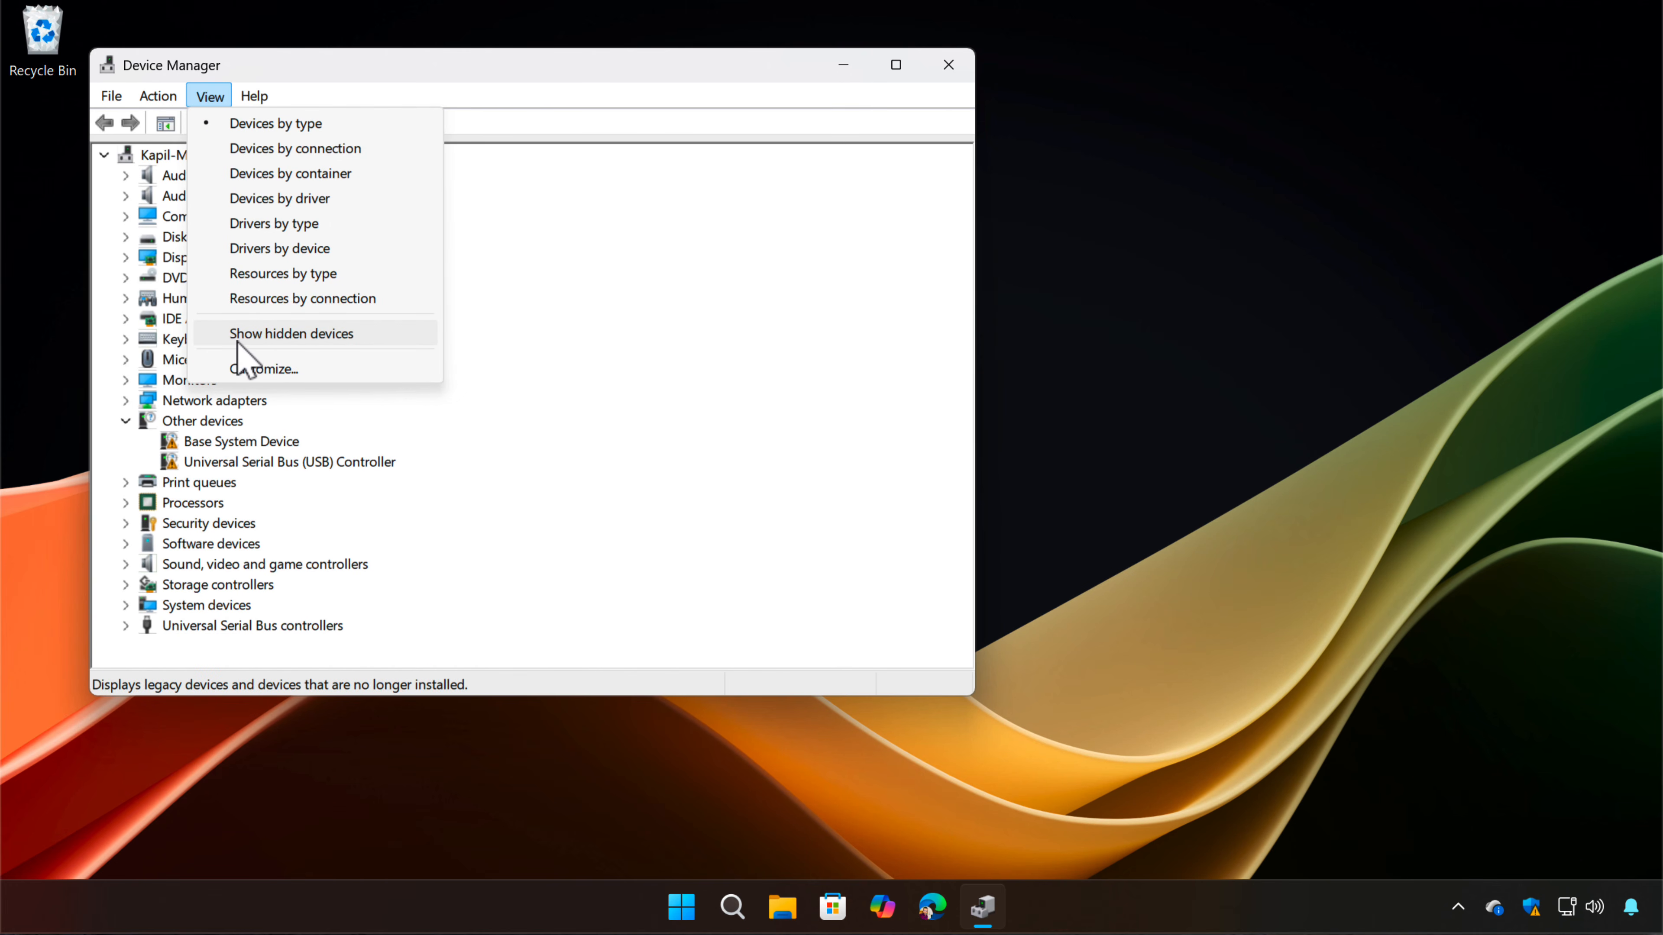
{"action": "left_click", "coordinate": [273, 340]}
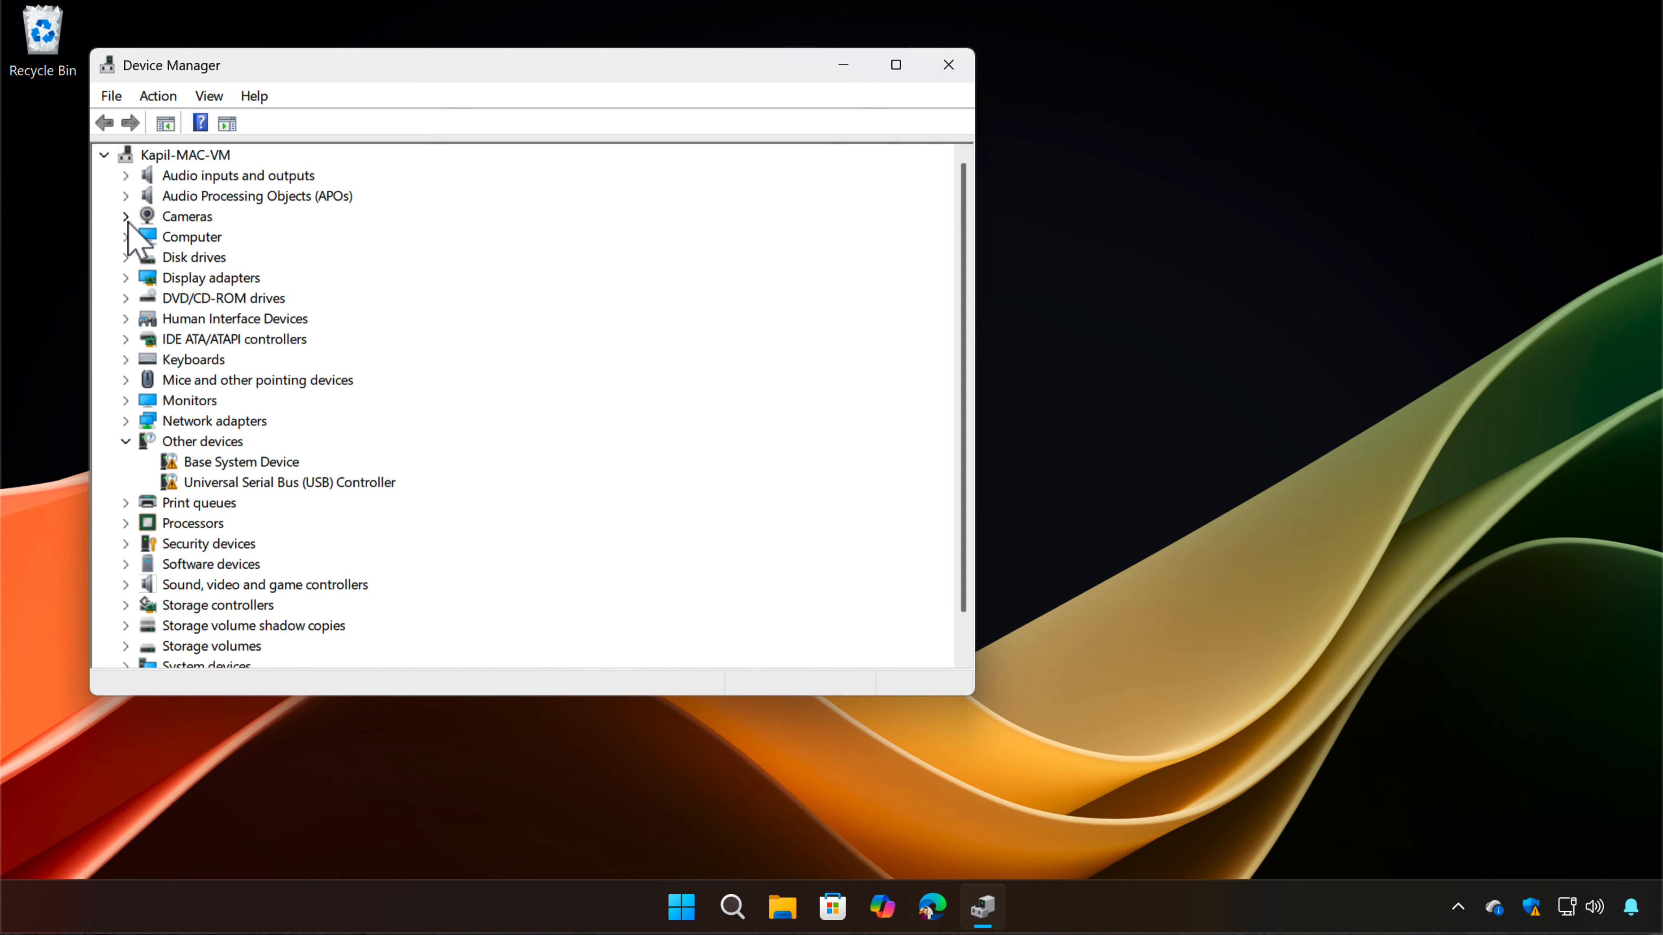
{"action": "left_click", "coordinate": [167, 218]}
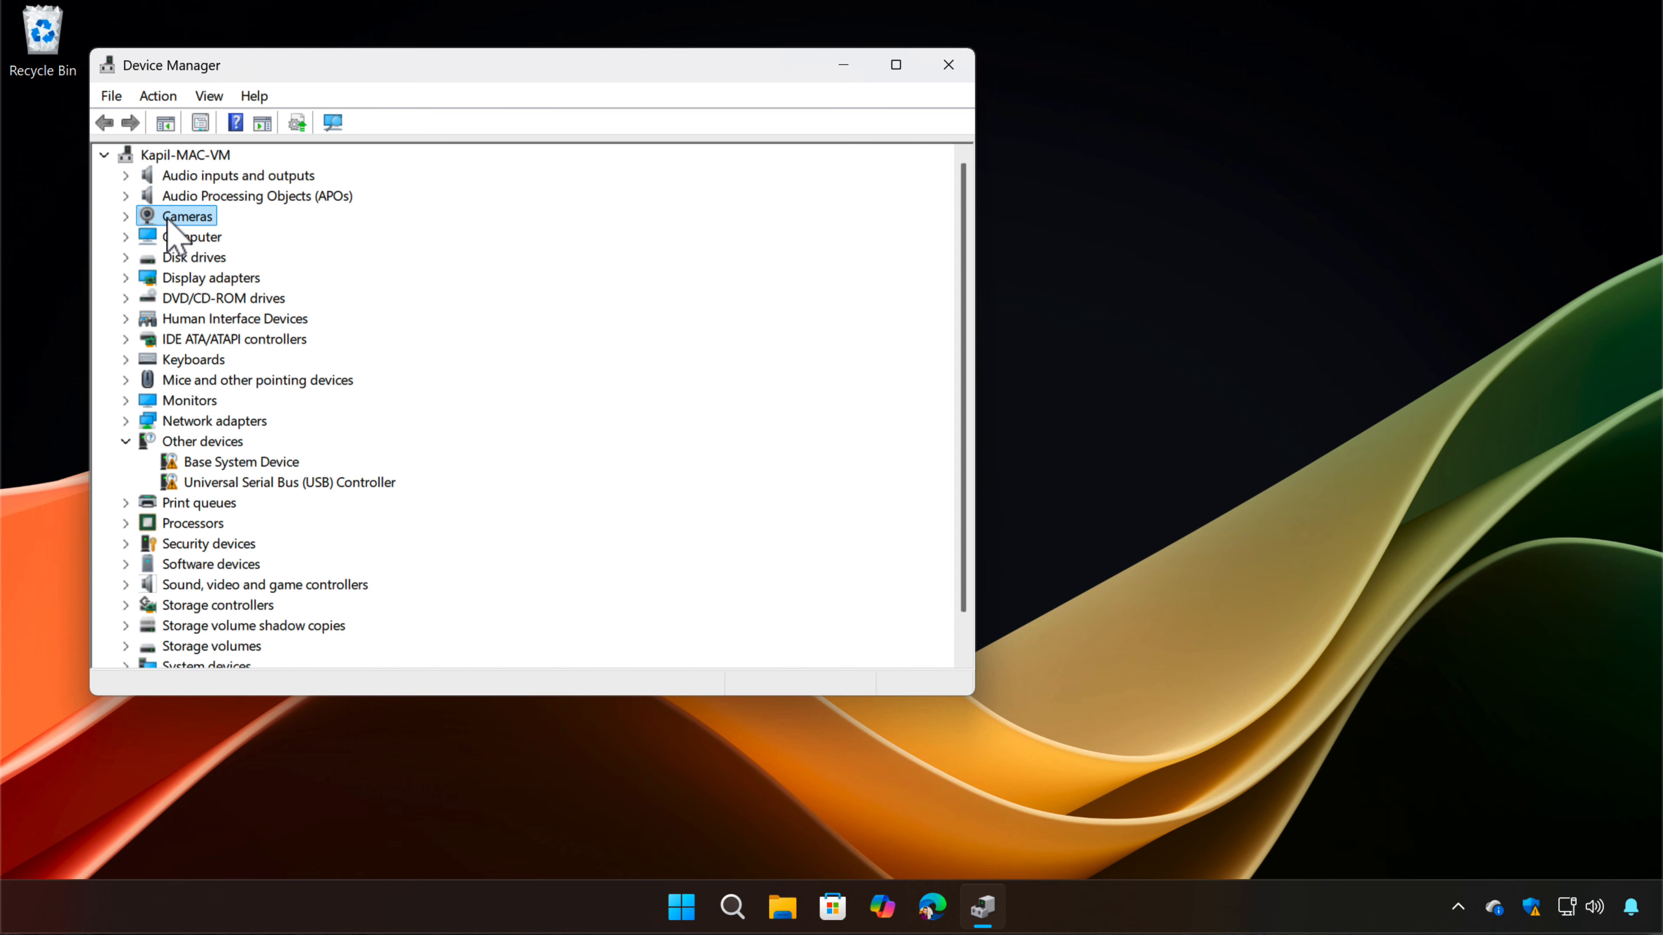
{"action": "left_click", "coordinate": [126, 217]}
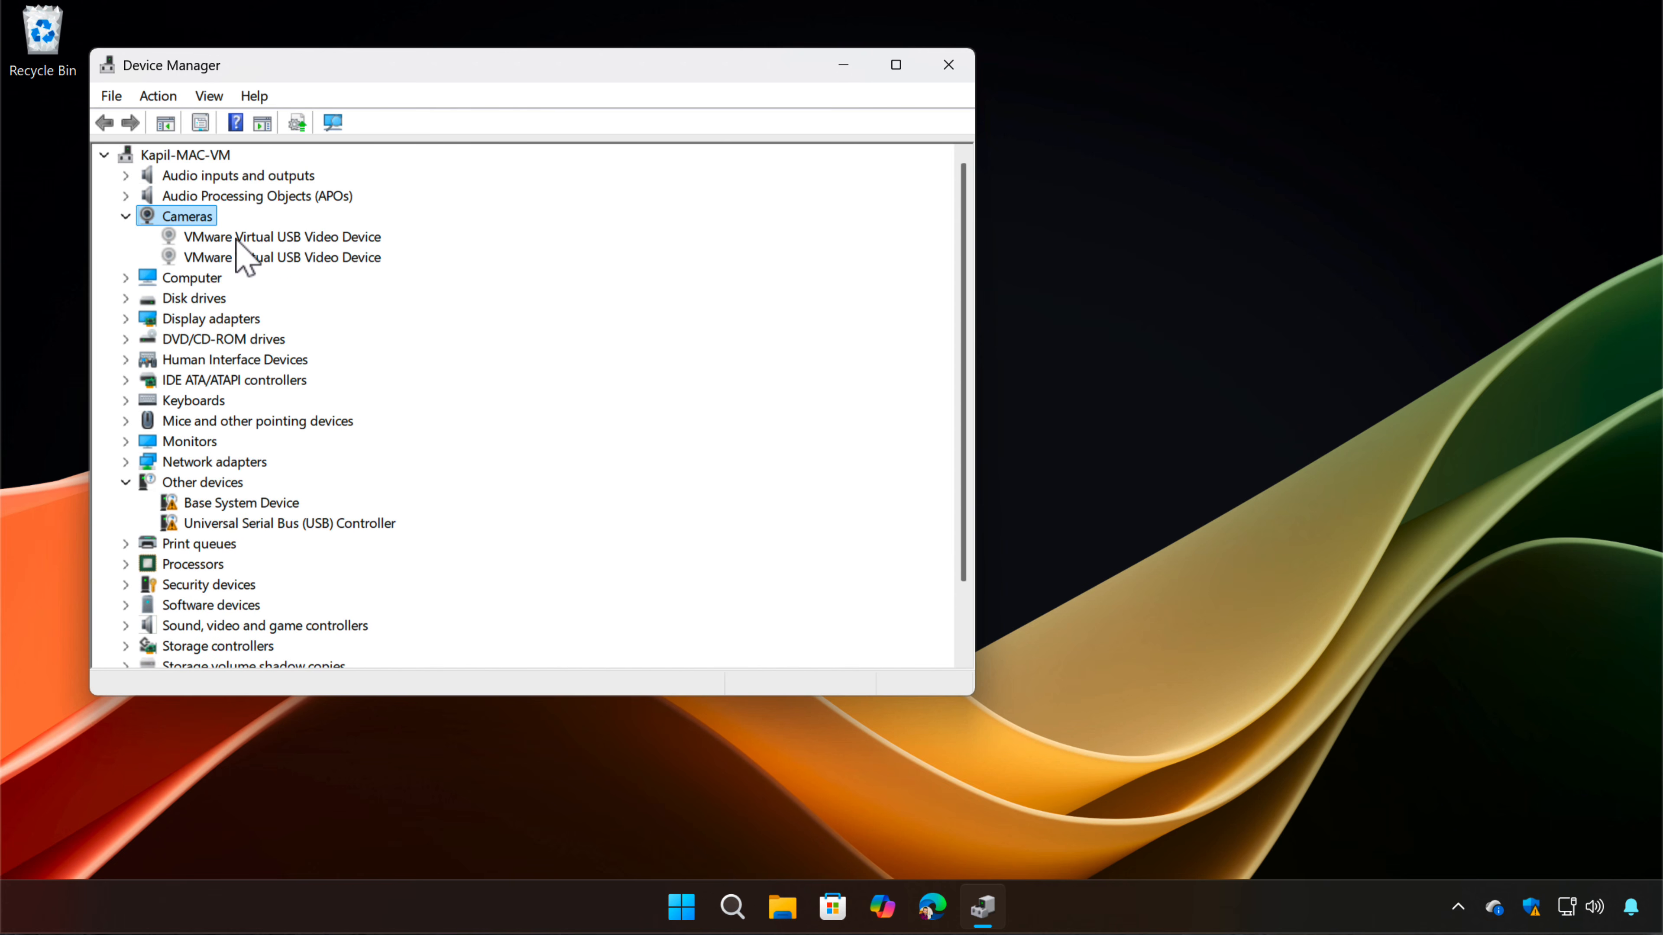
Step: Check the device status in the properties of the first VMware Virtual USB Video Device under Cameras
{"action": "double_click", "coordinate": [270, 239]}
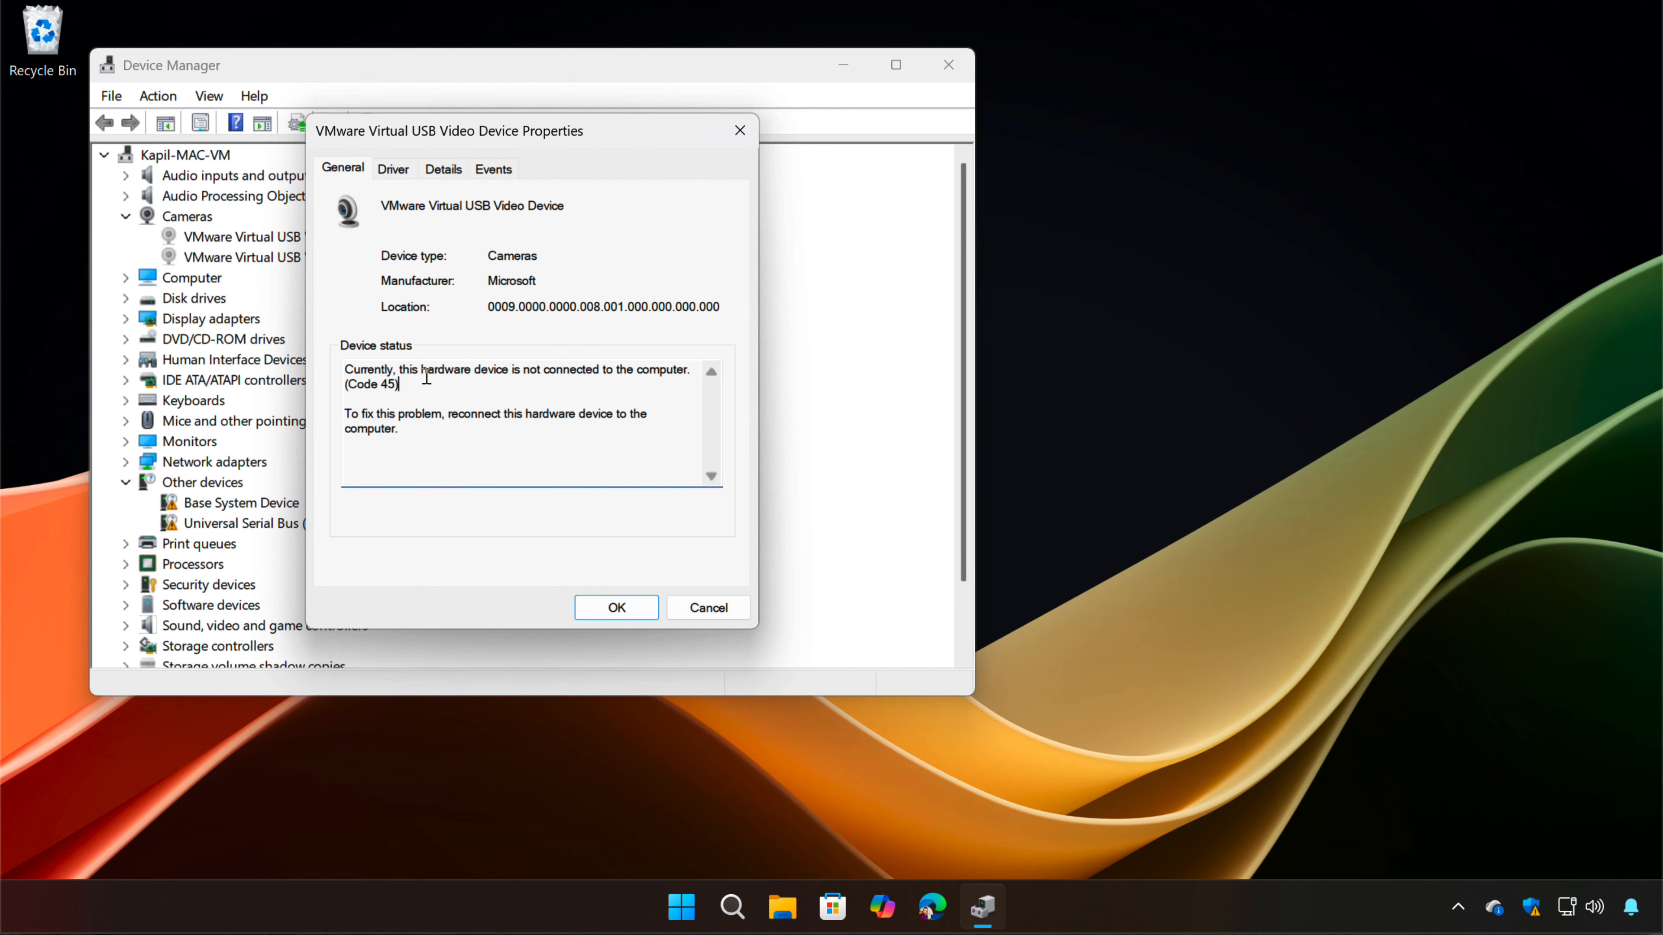
{"action": "left_click", "coordinate": [347, 371], "text": "shift"}
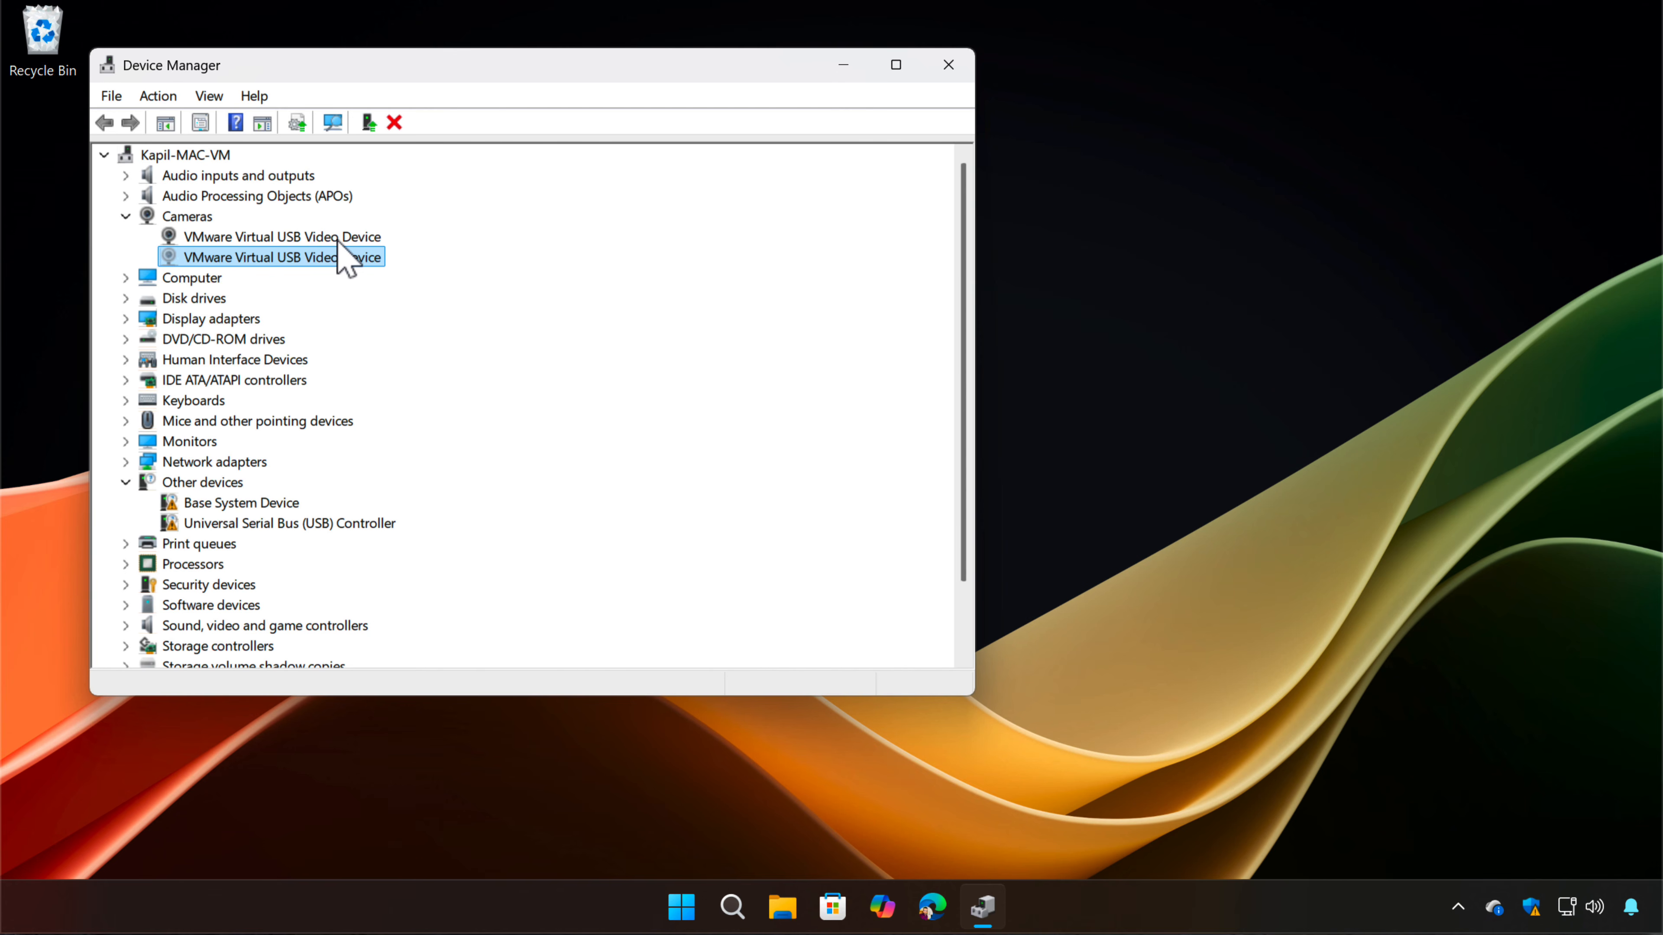
{"action": "left_click", "coordinate": [250, 238]}
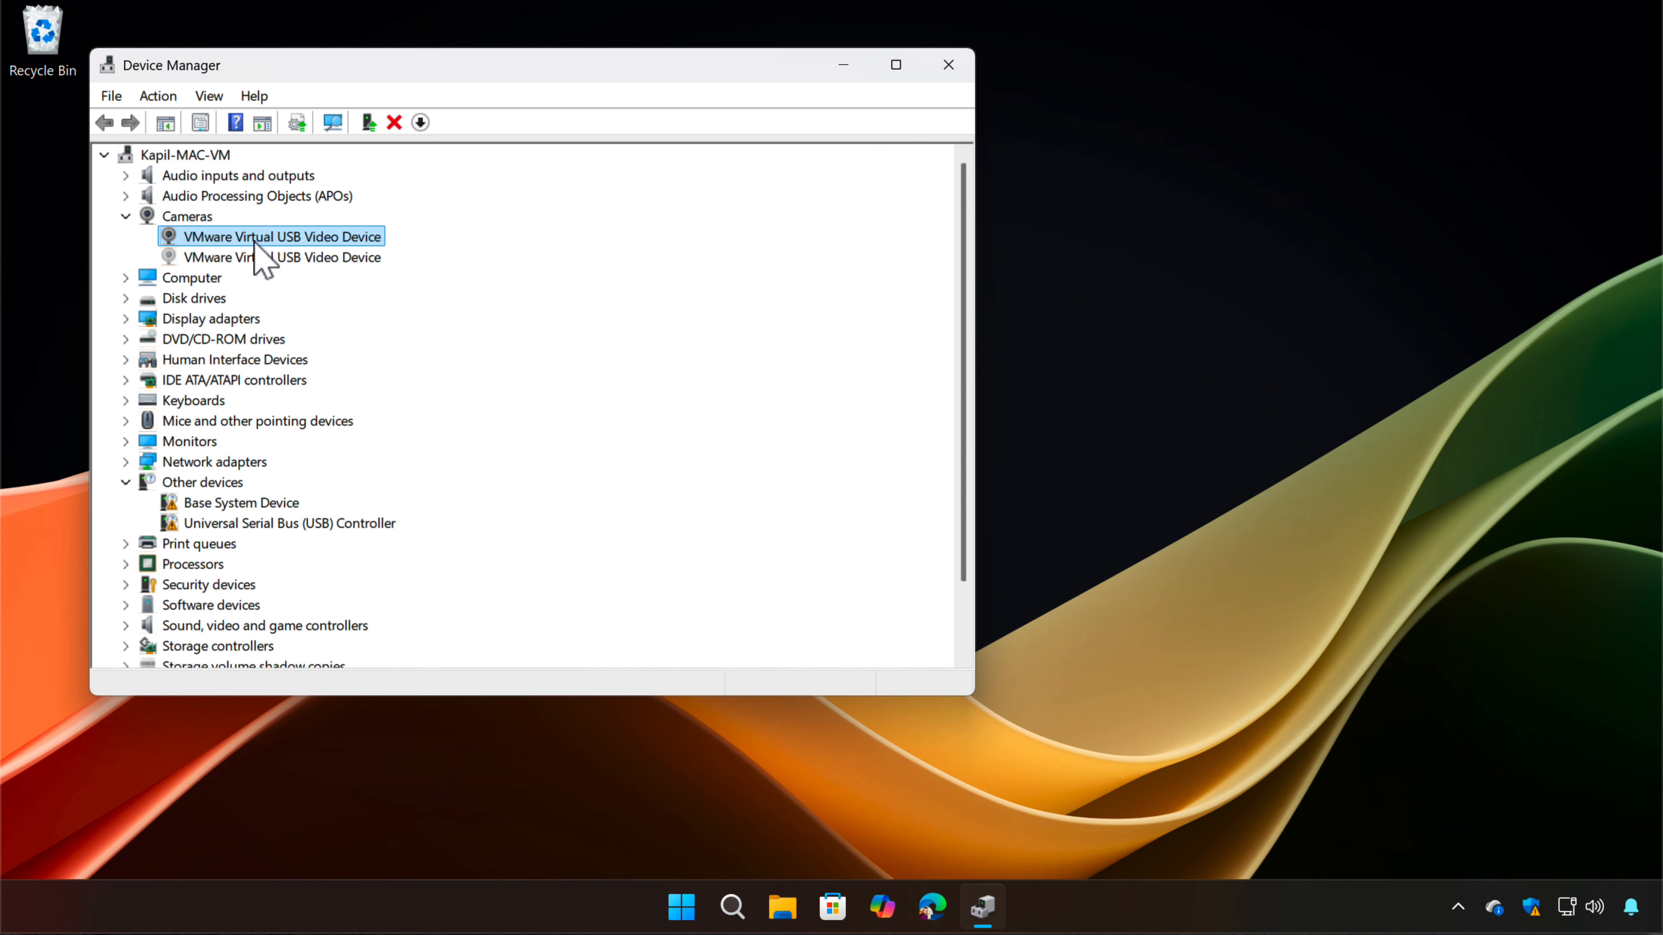
{"action": "double_click", "coordinate": [338, 239]}
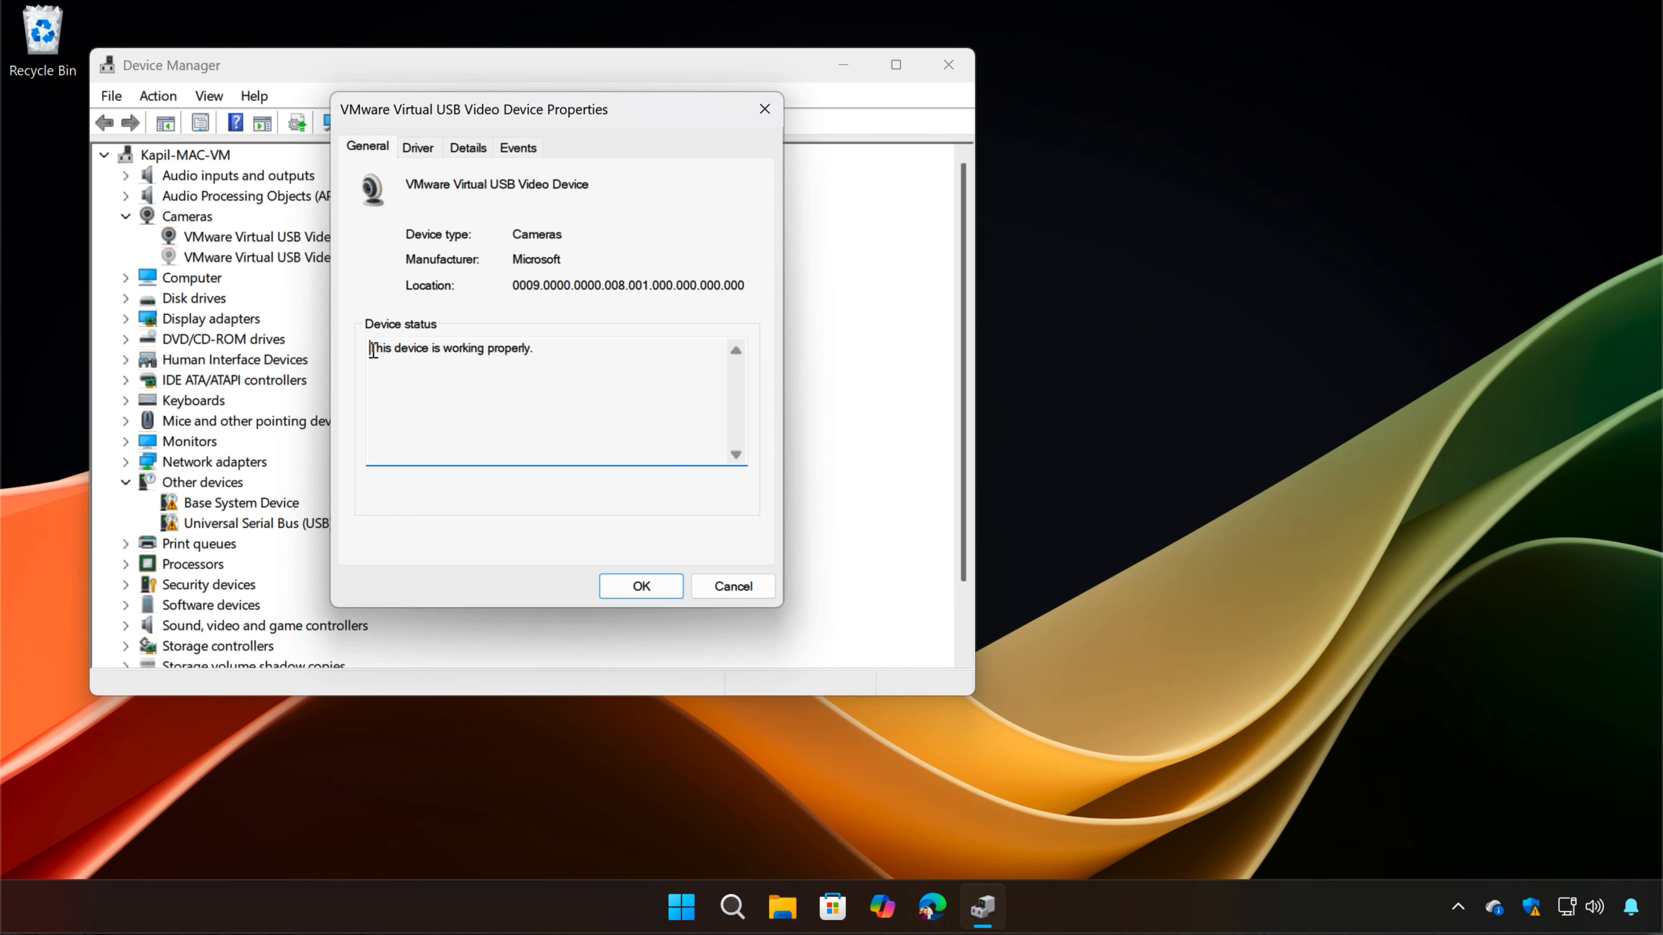
{"action": "left_click_drag", "start_coordinate": [370, 350], "coordinate": [544, 347]}
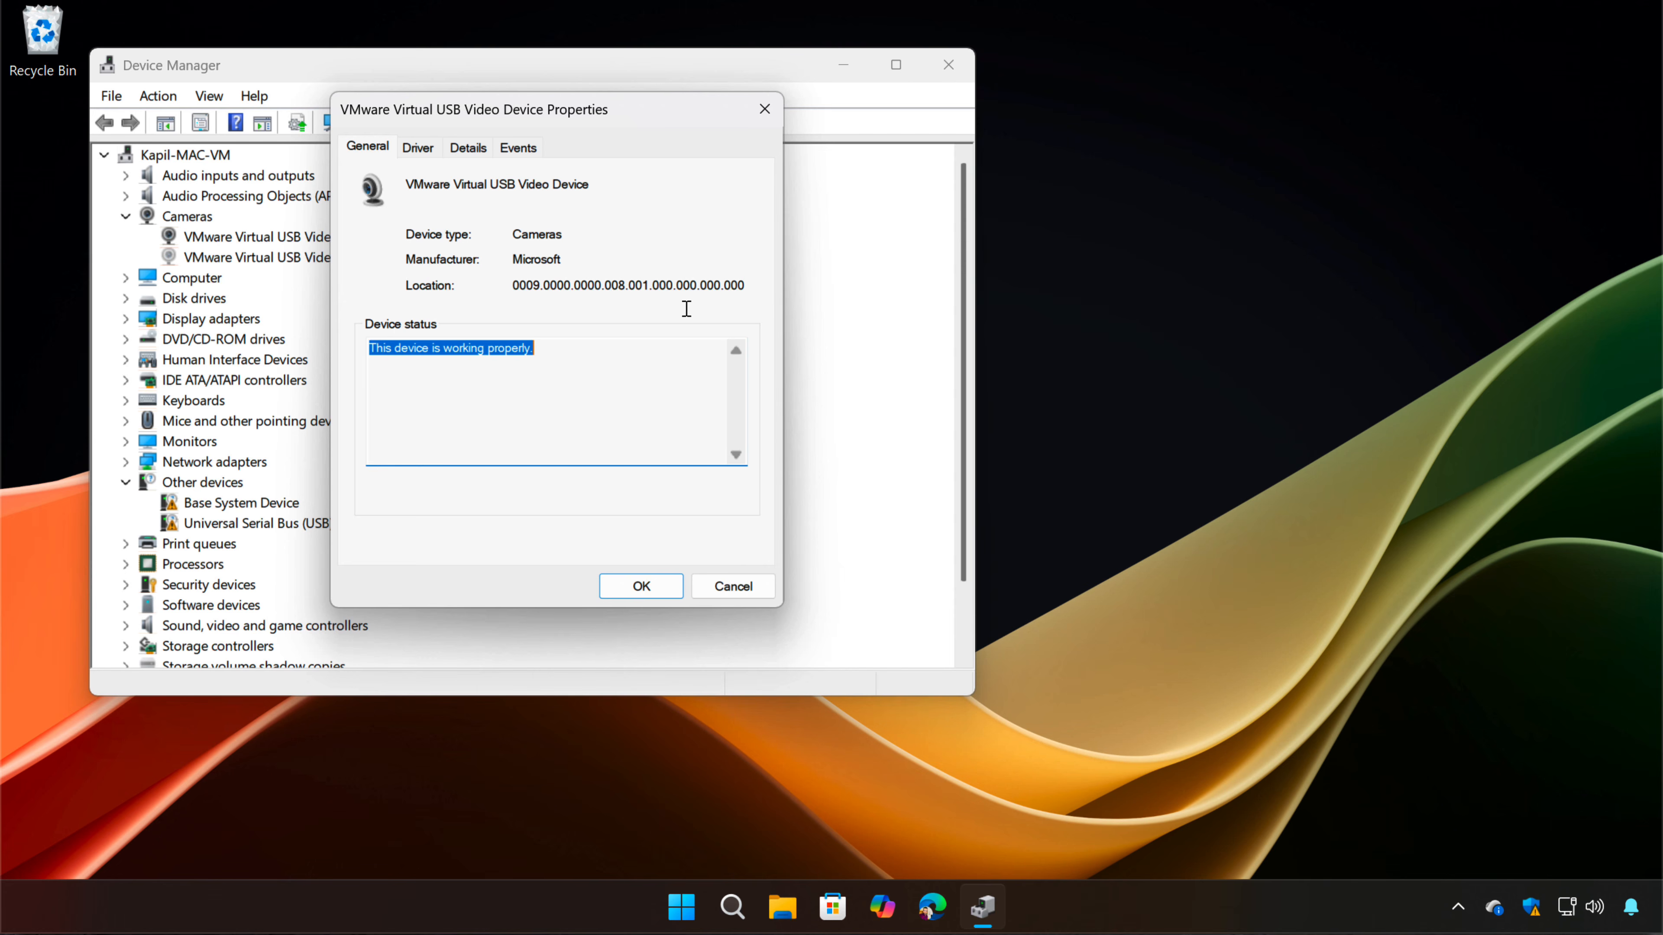
{"action": "left_click", "coordinate": [765, 109]}
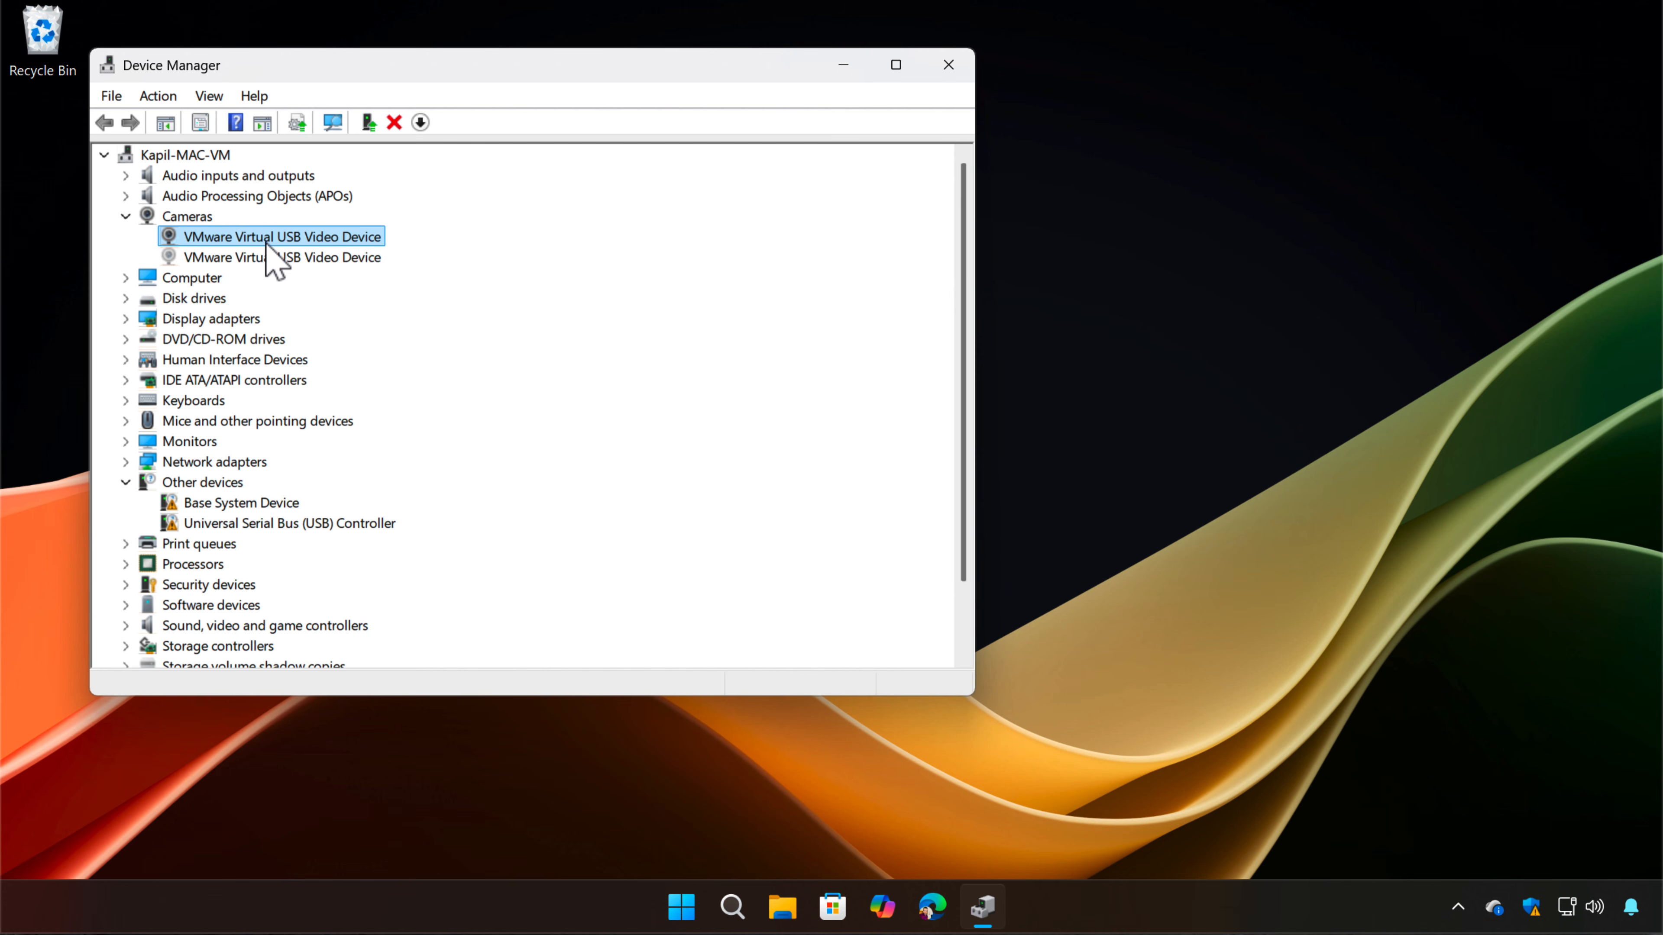
Step: Launch the Camera app, allow it access to the microphone, camera and precise location, and move its window aside
{"action": "left_click", "coordinate": [736, 885]}
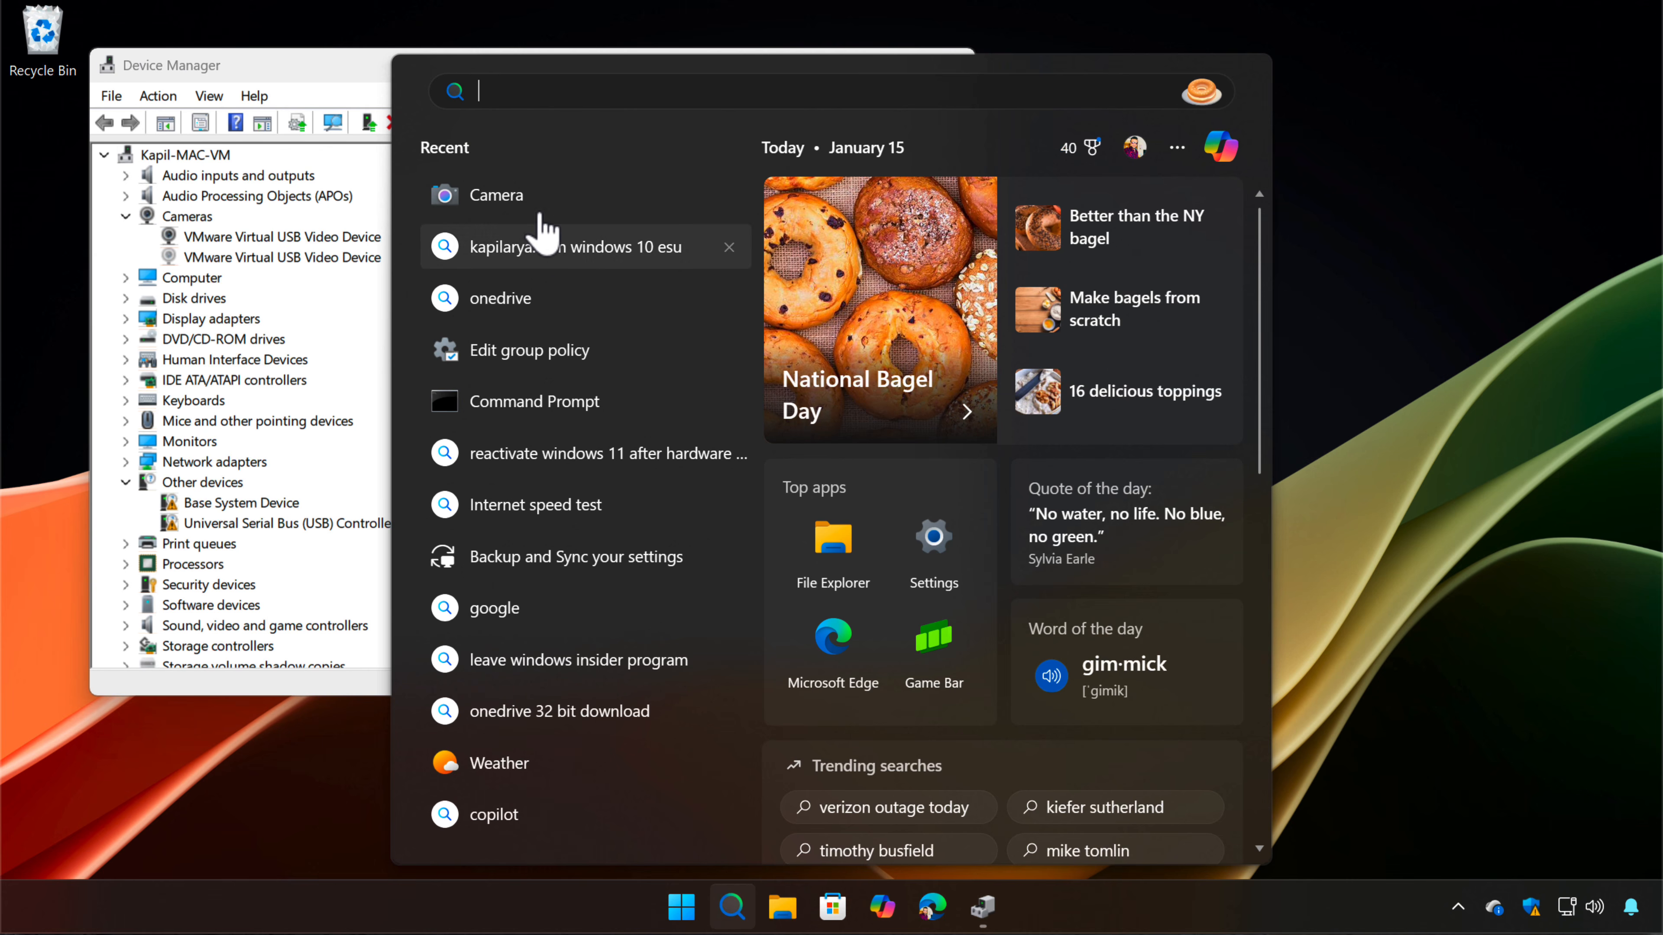
{"action": "left_click", "coordinate": [545, 197]}
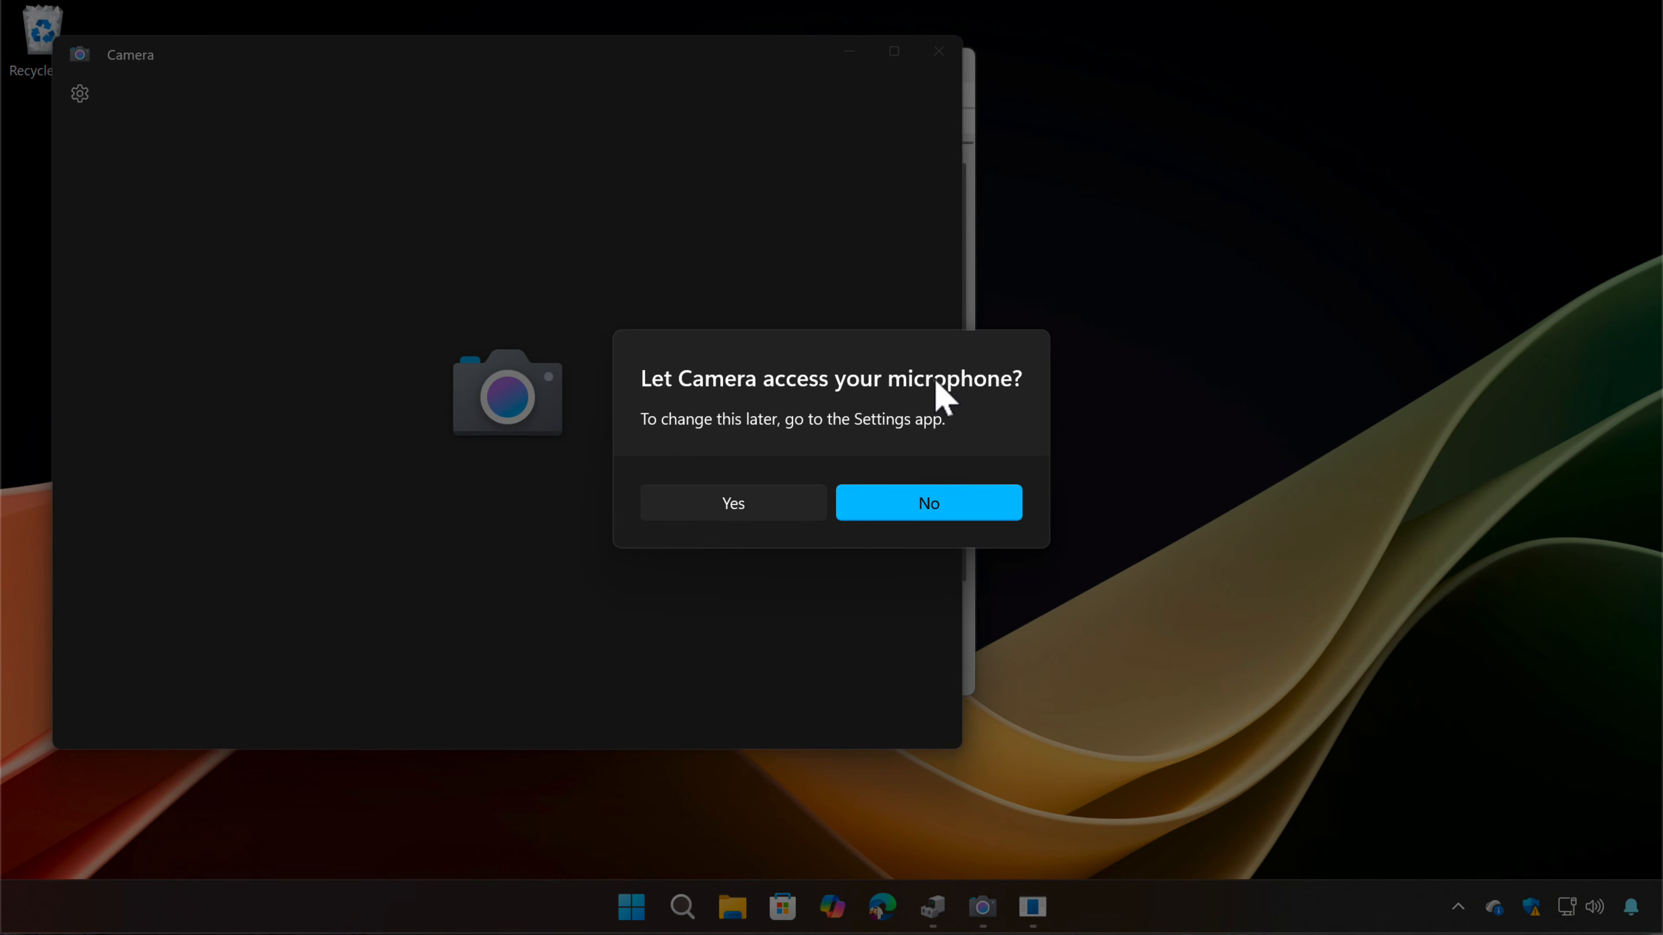
{"action": "left_click", "coordinate": [720, 502]}
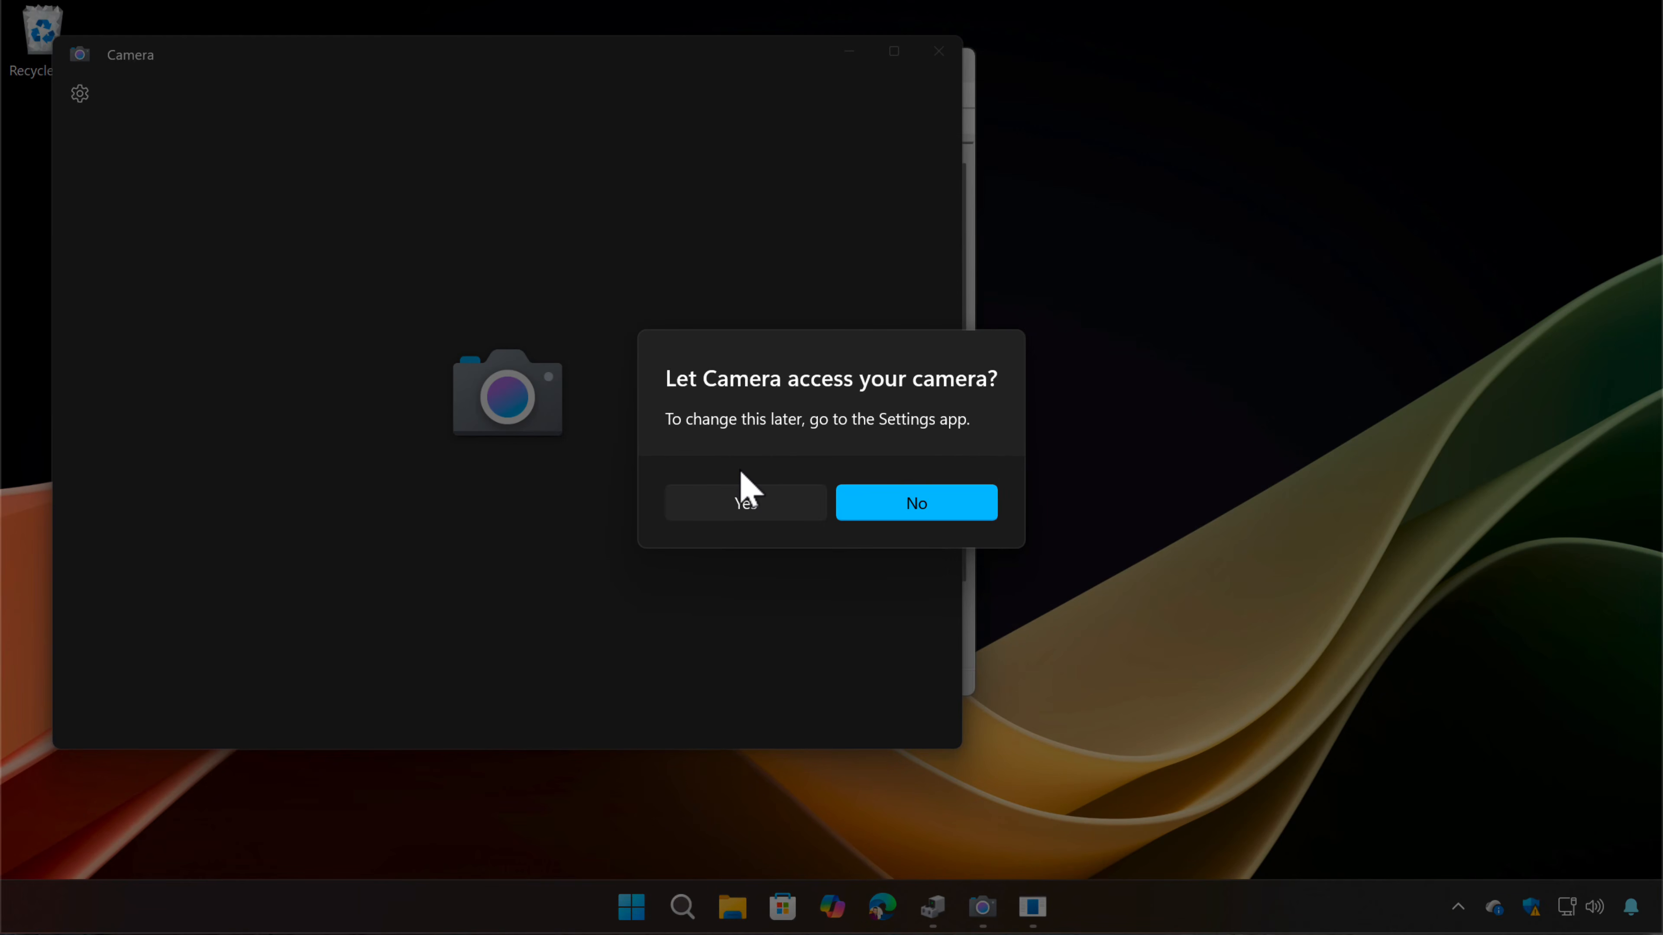
{"action": "left_click", "coordinate": [718, 510]}
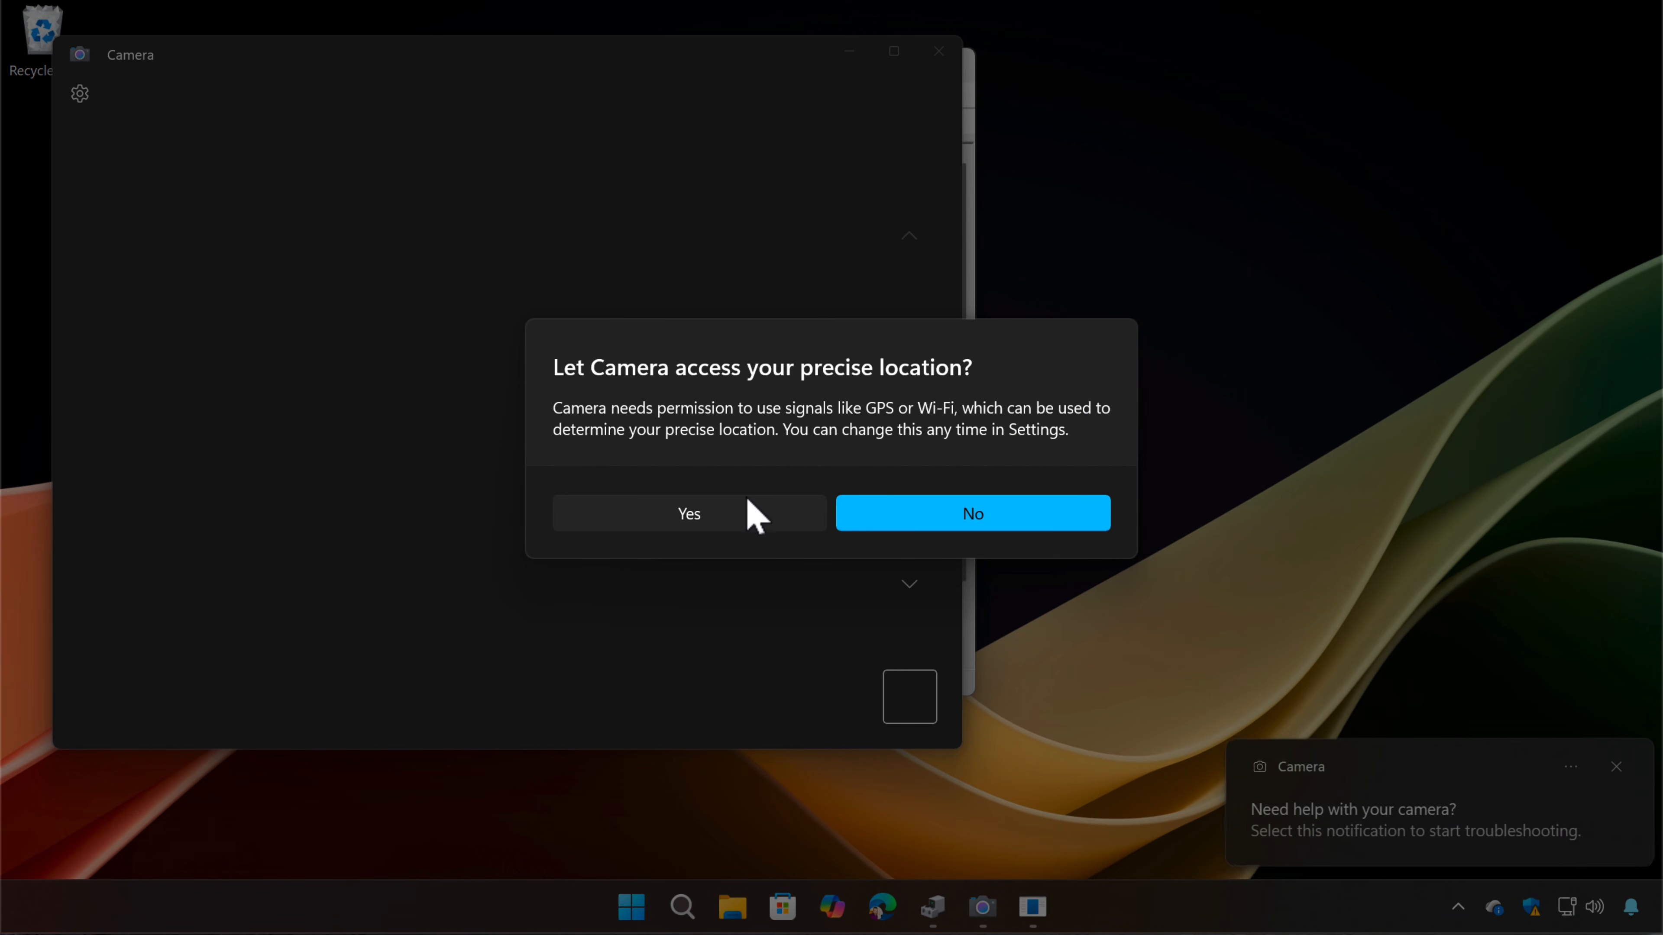
{"action": "left_click", "coordinate": [743, 511]}
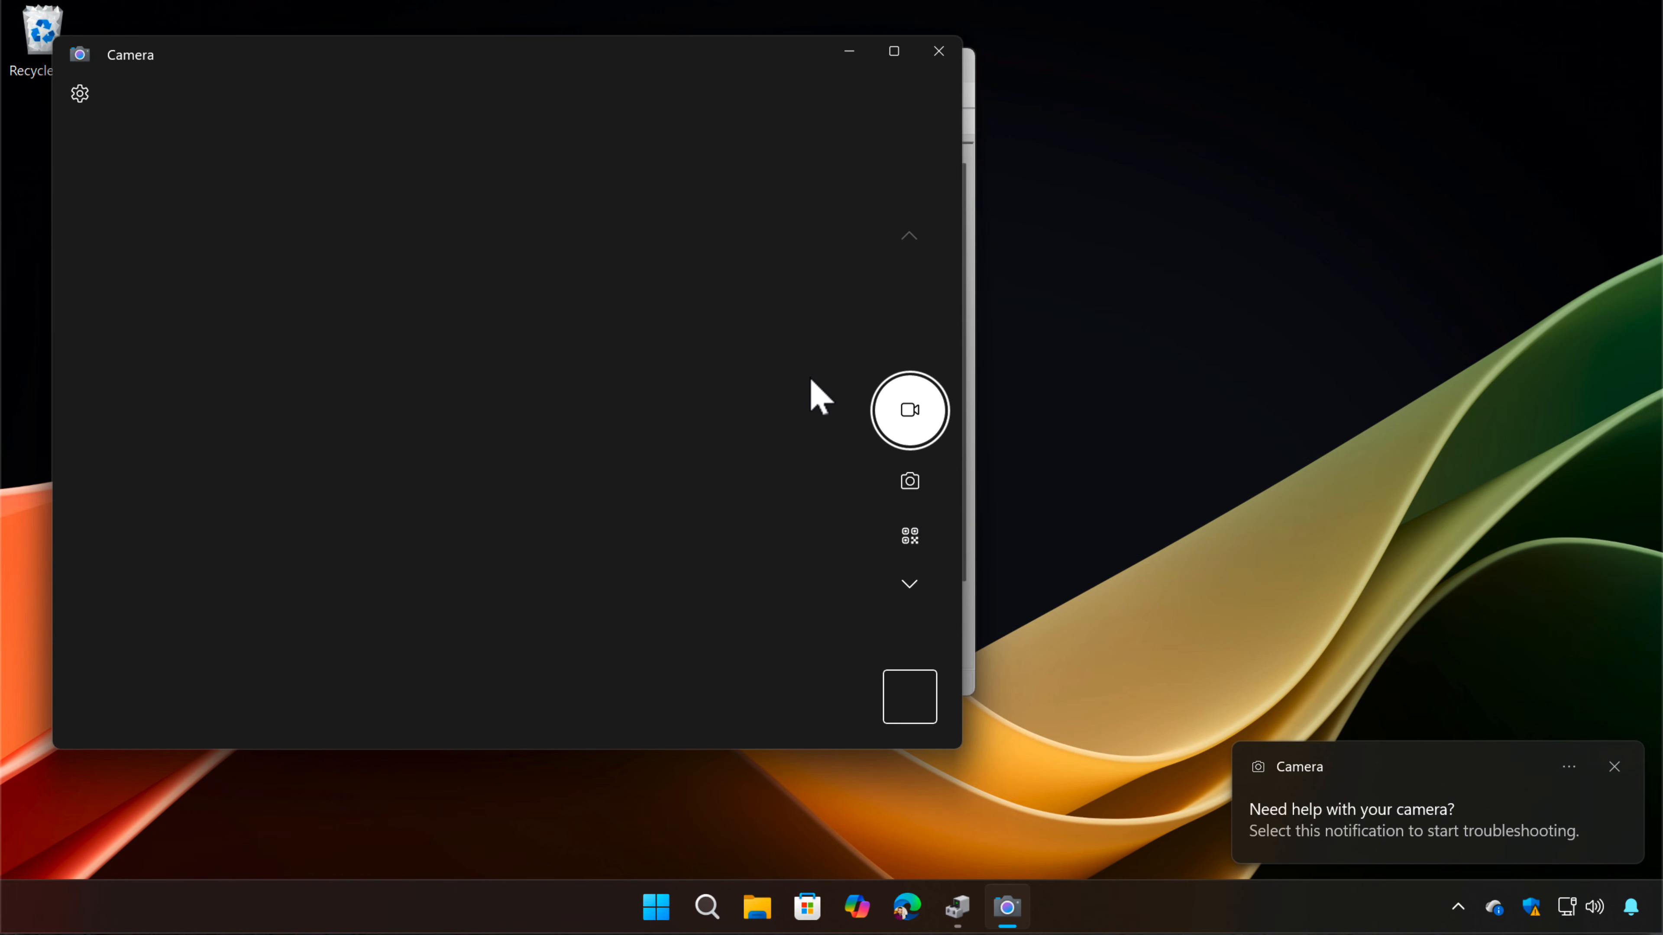
{"action": "left_click", "coordinate": [915, 483]}
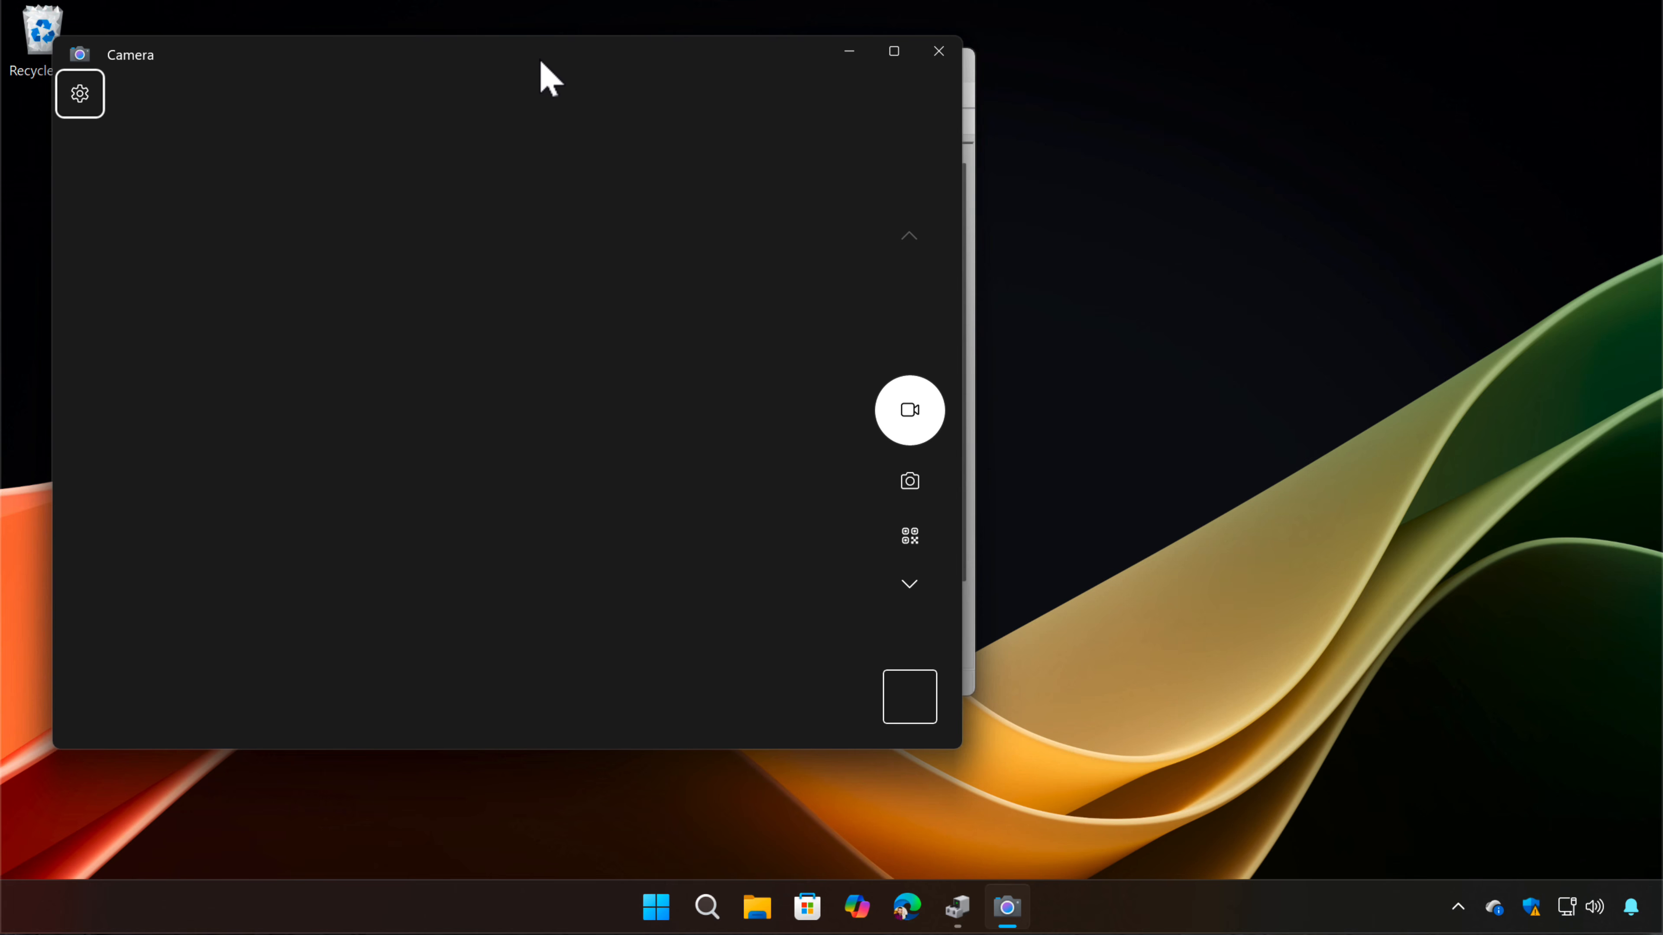
{"action": "left_click_drag", "start_coordinate": [539, 56], "coordinate": [1034, 113]}
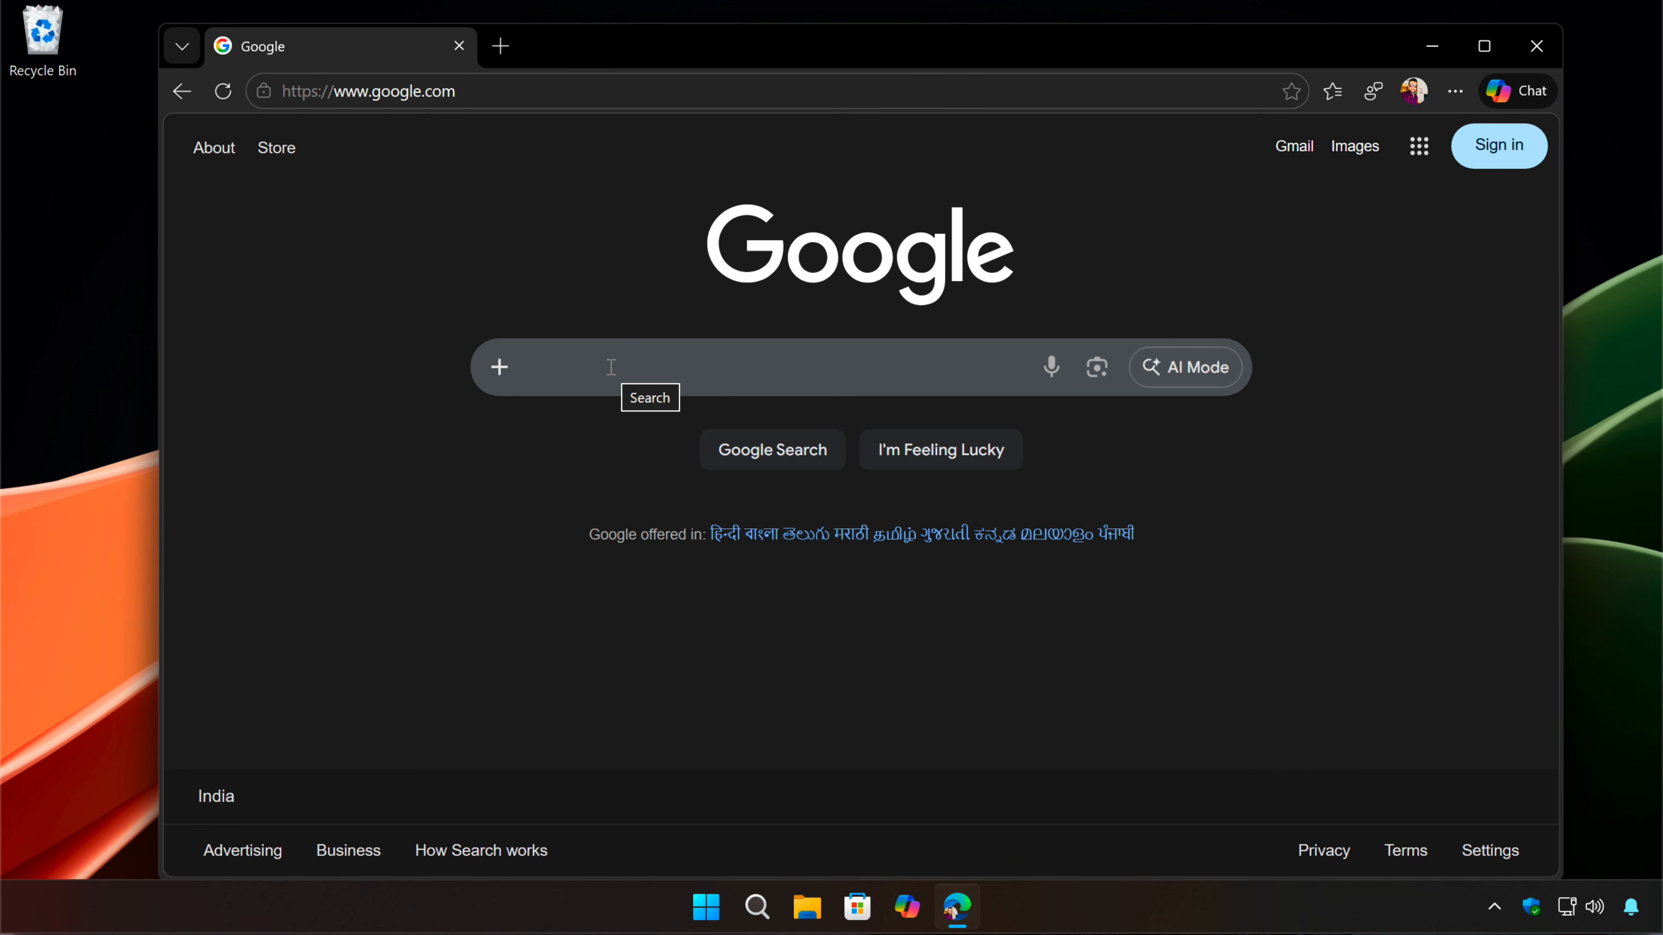
Step: In the Edge browser, search Google for "asus ux371 drivers" and open the ASUS Zenbook Flip S UX371 support page
{"action": "left_click", "coordinate": [654, 375]}
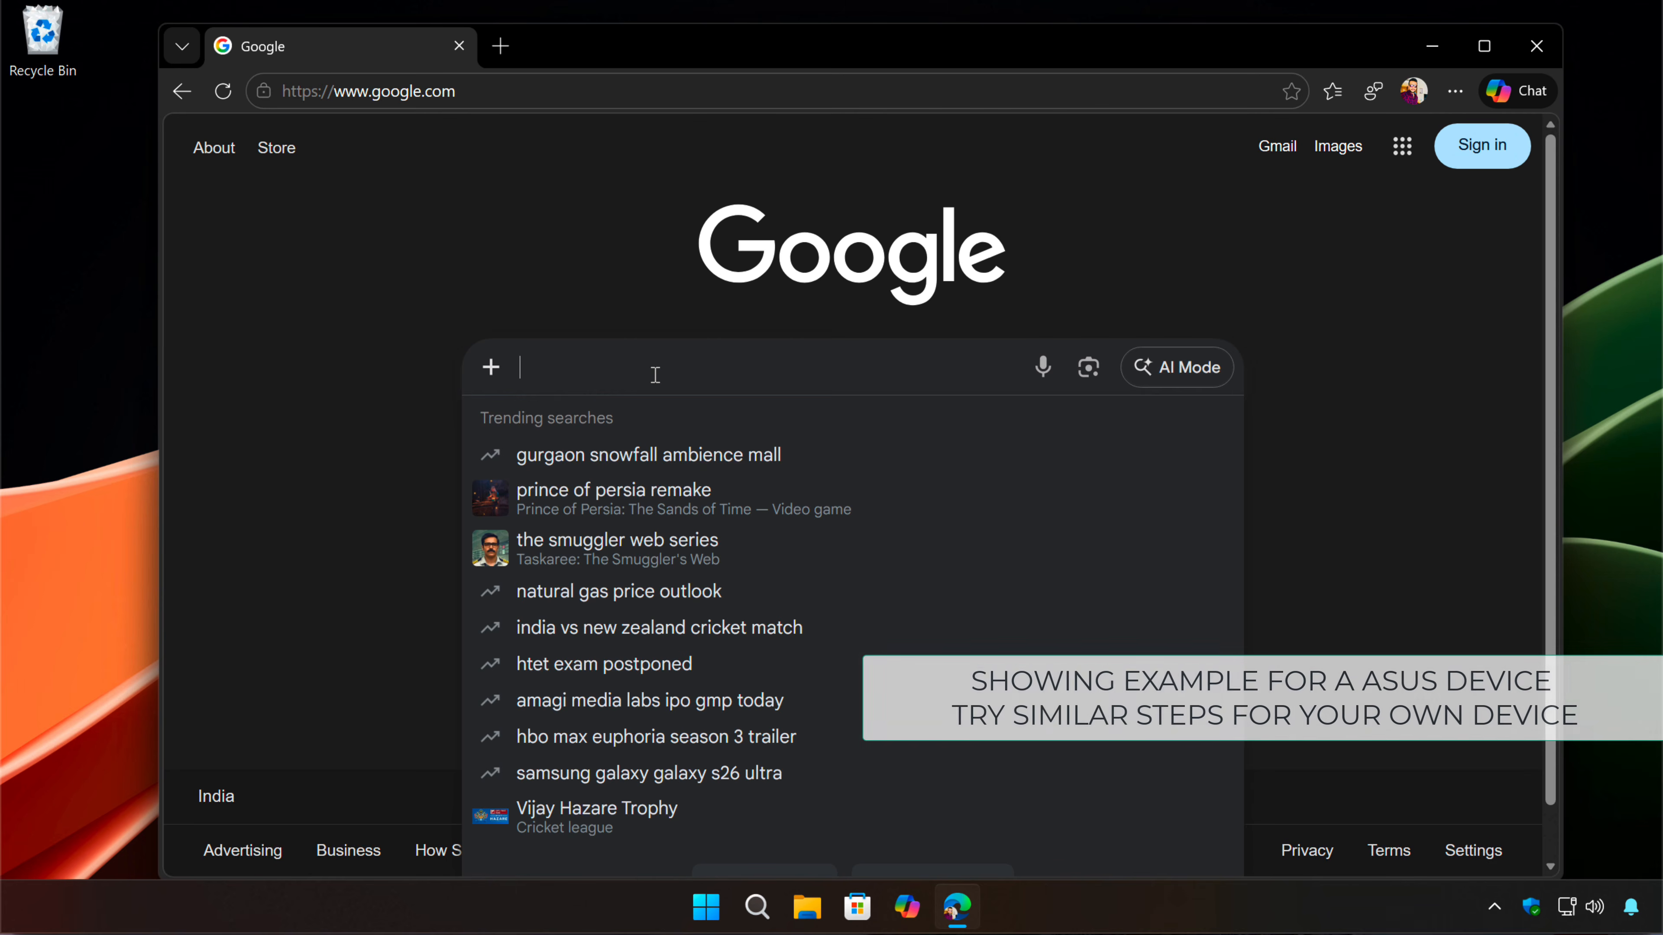
{"action": "type", "text": "asus "}
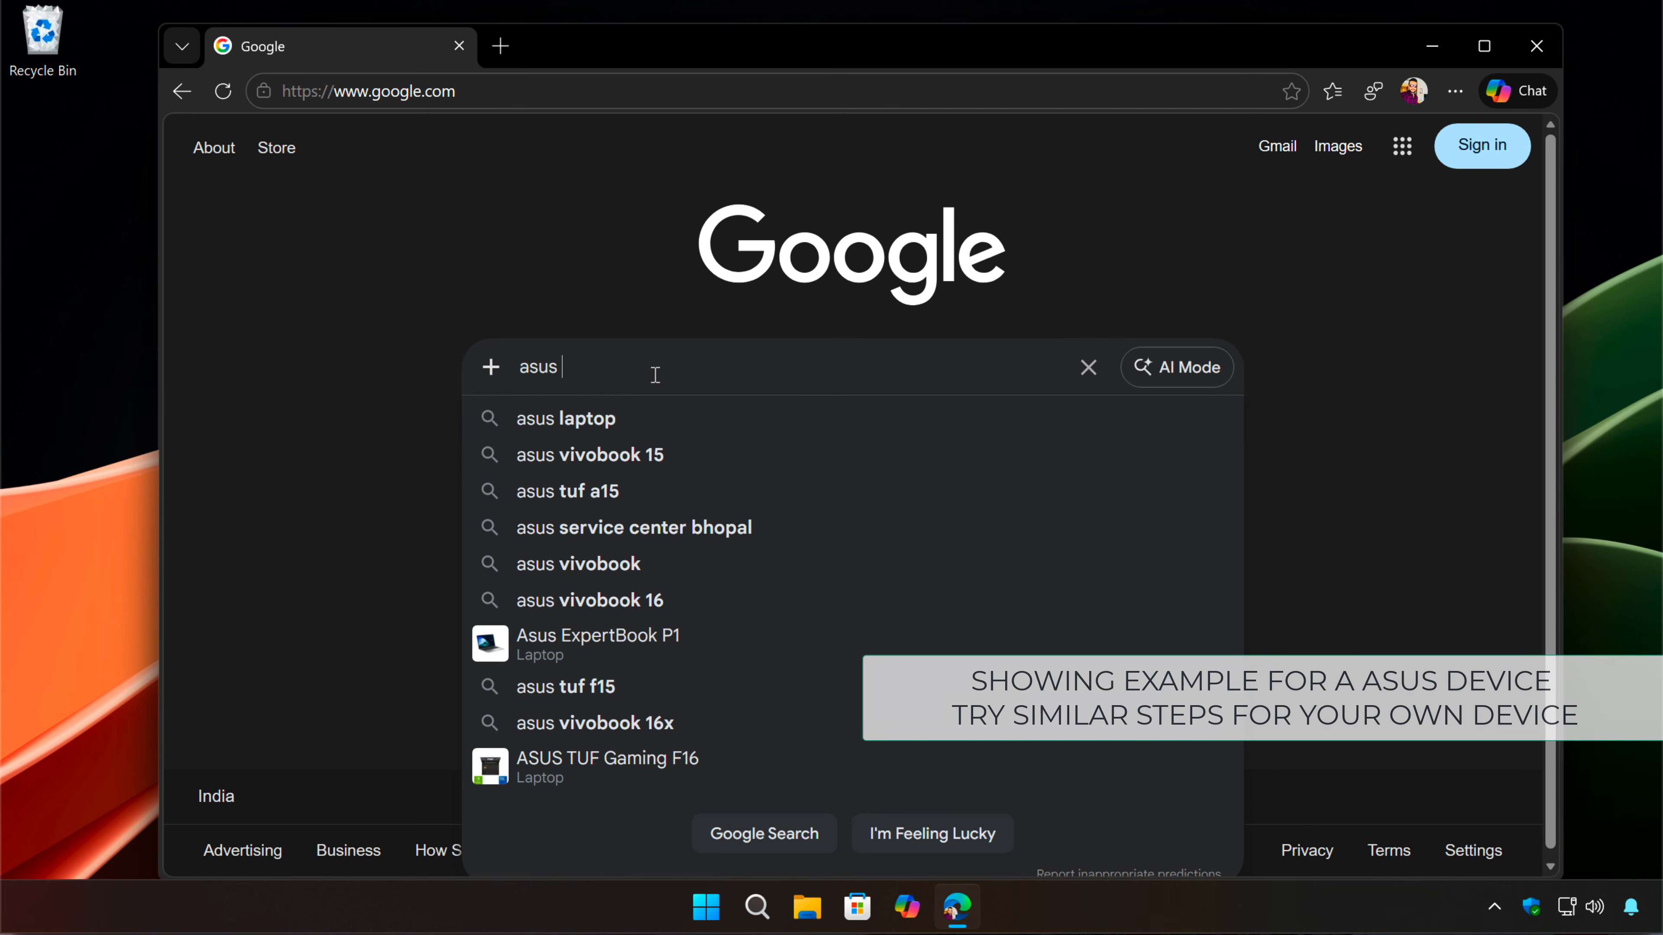
{"action": "type", "text": "ux37"}
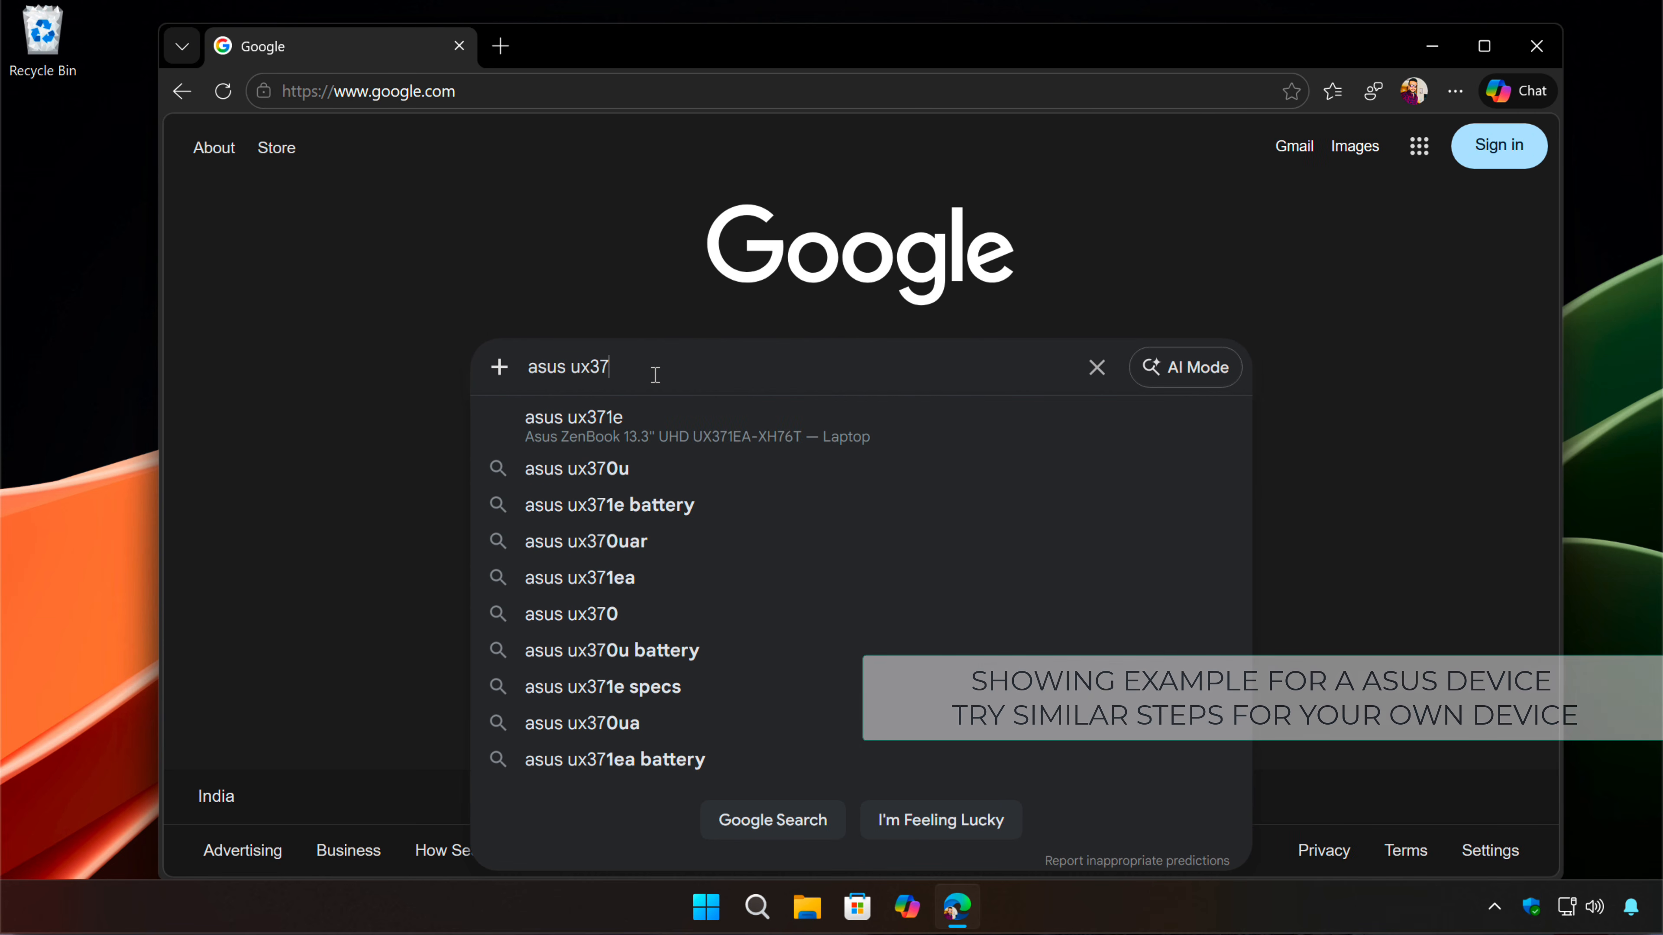
{"action": "type", "text": "1 drivers"}
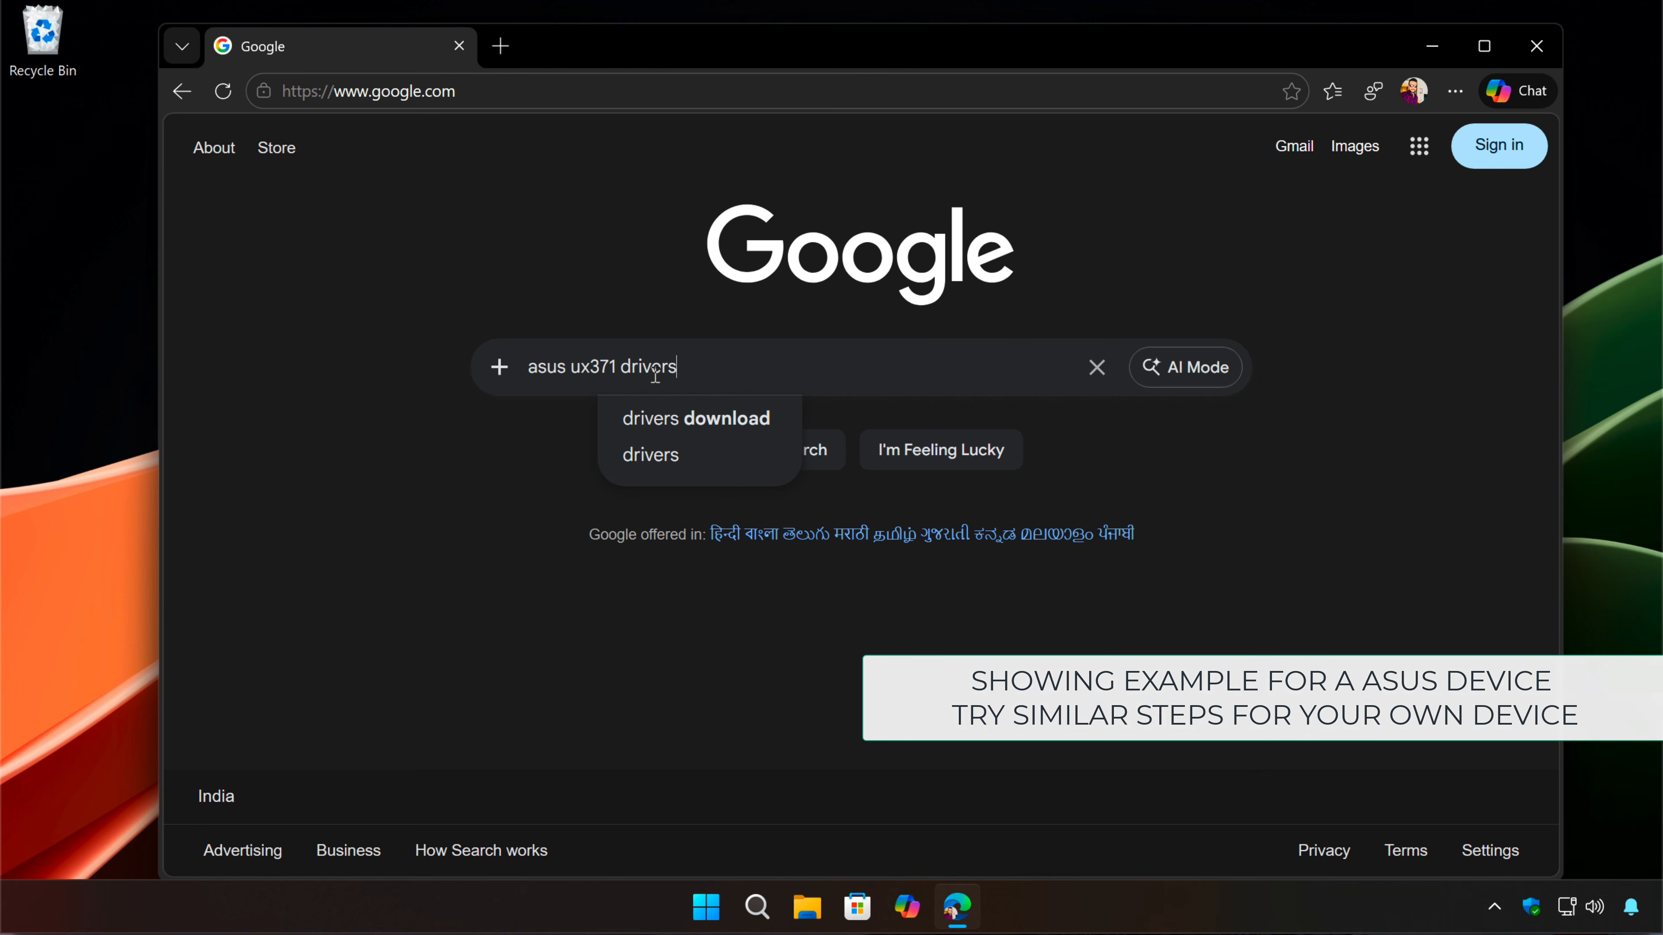
{"action": "key", "text": "Return"}
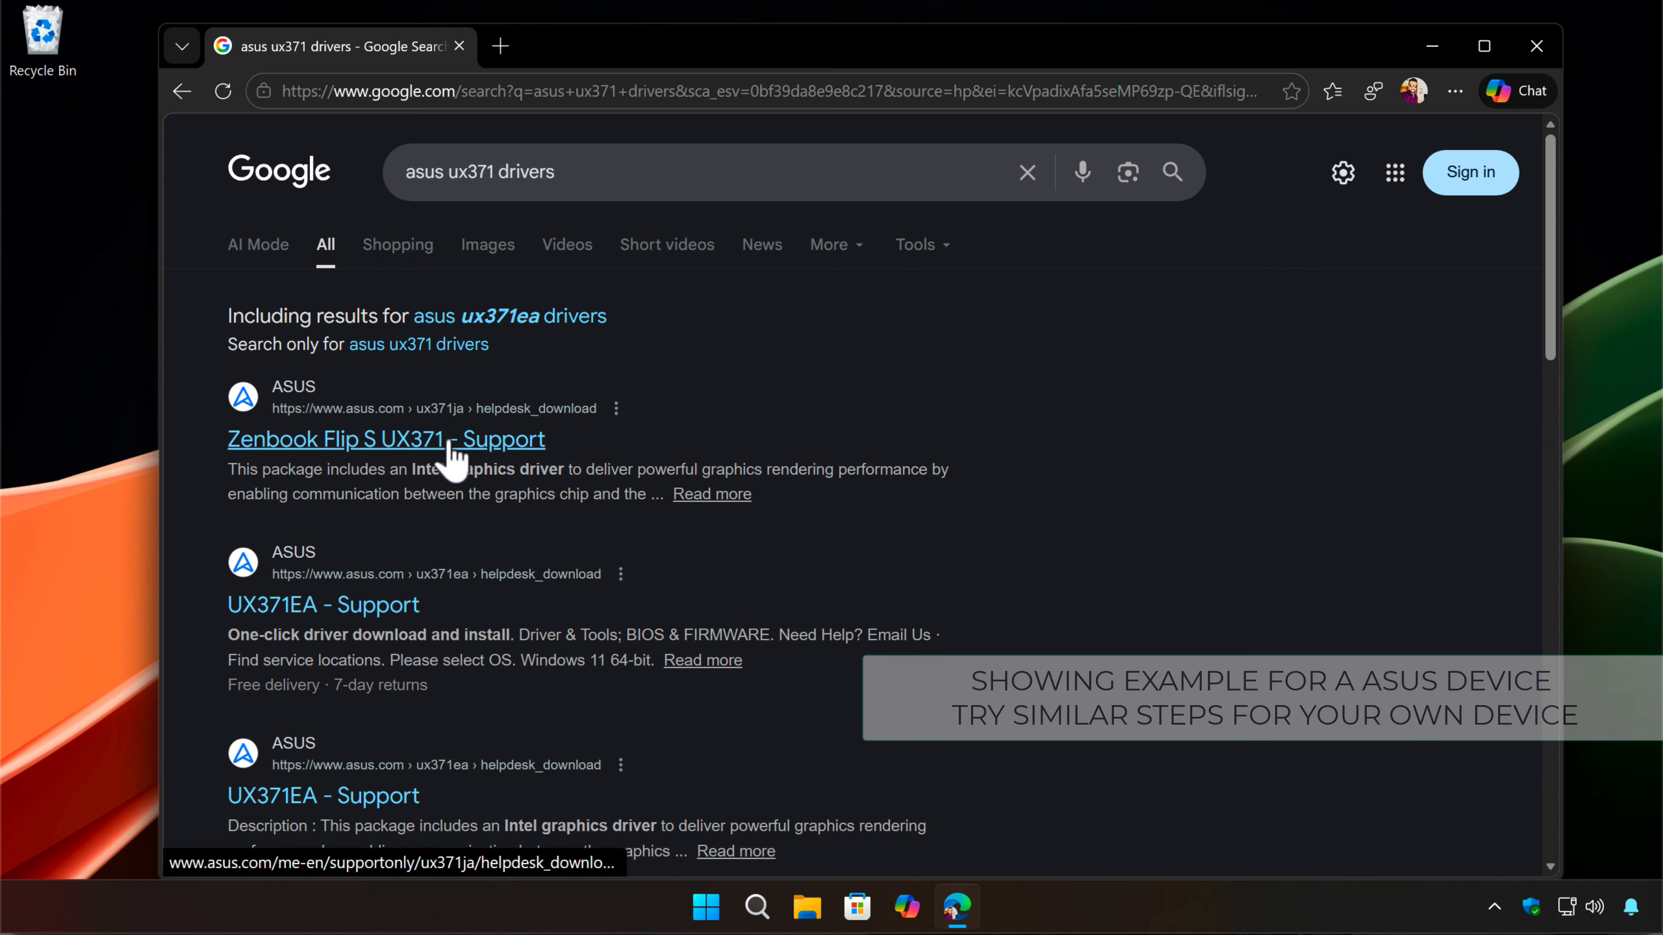
{"action": "left_click", "coordinate": [449, 445]}
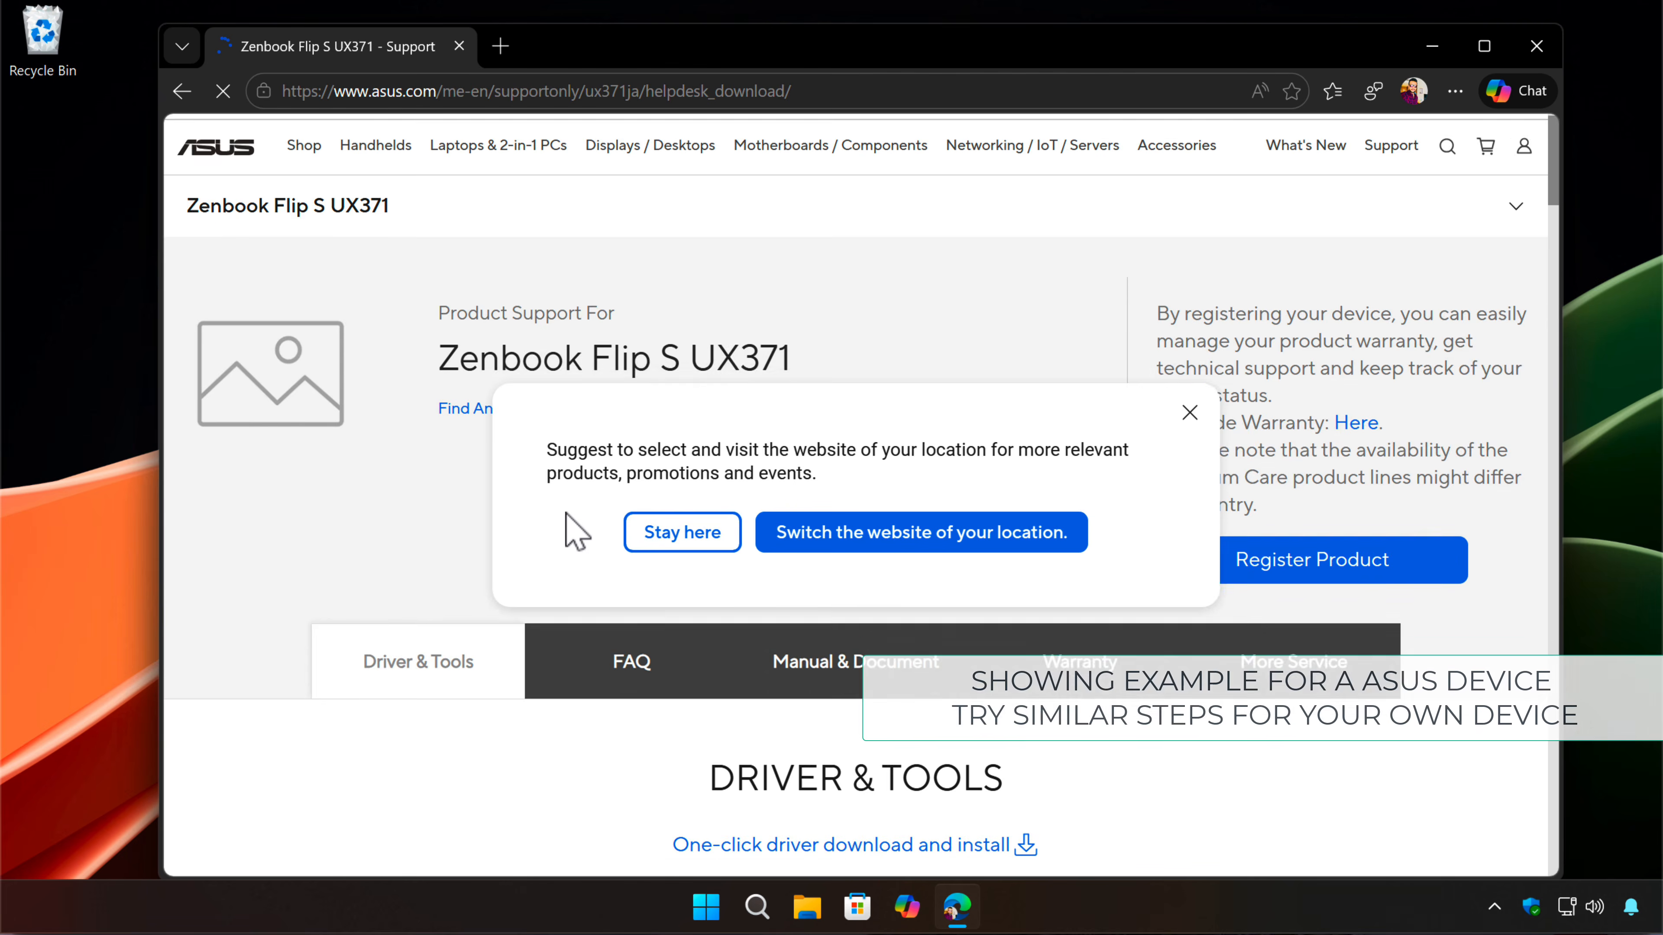
Step: Stay on the current regional ASUS site and choose Windows 11 64-bit as the operating system for the driver list
{"action": "left_click", "coordinate": [645, 524]}
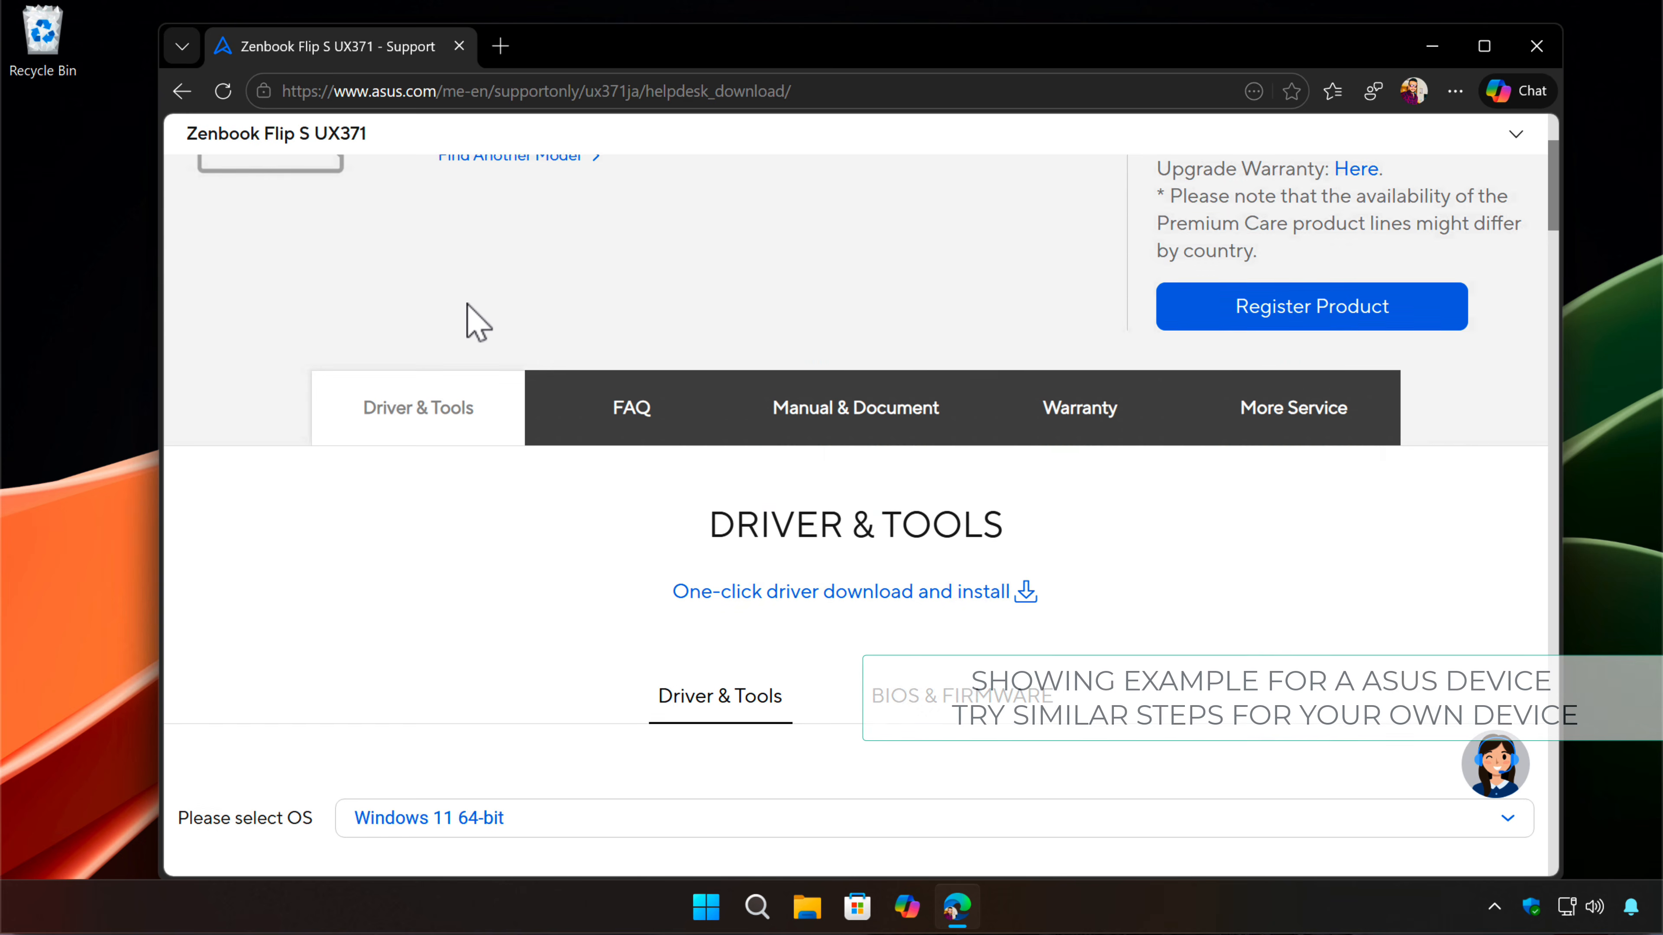
{"action": "scroll", "coordinate": [478, 321], "scroll_direction": "up", "scroll_amount": 3}
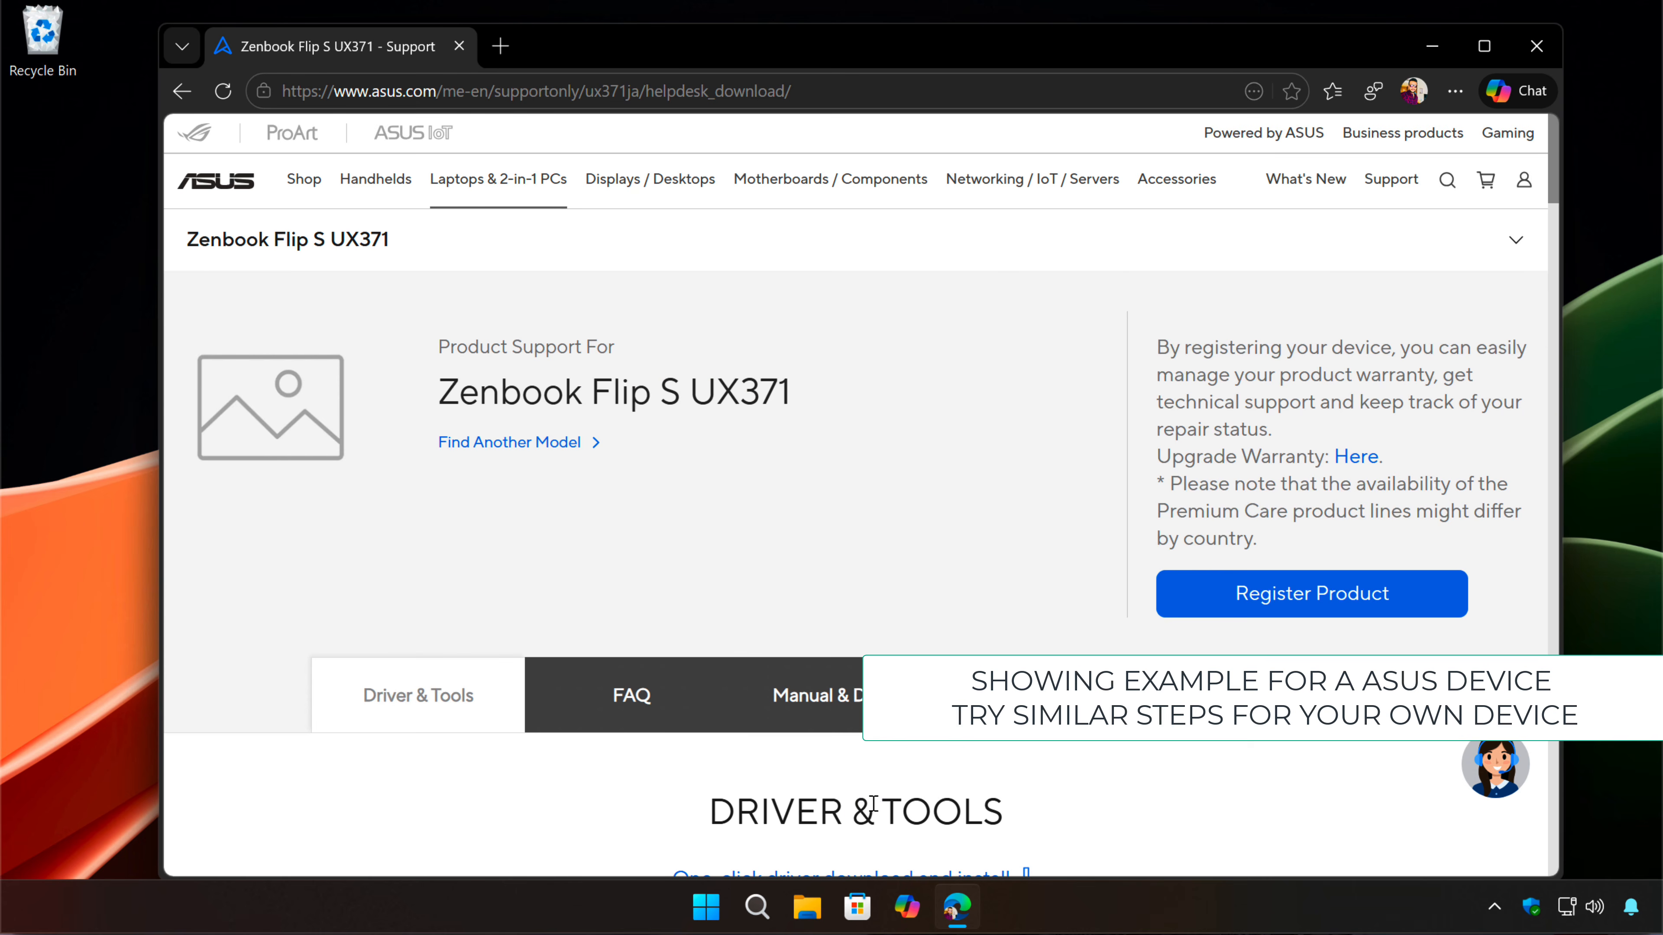
{"action": "scroll", "coordinate": [731, 664], "scroll_direction": "down", "scroll_amount": 10}
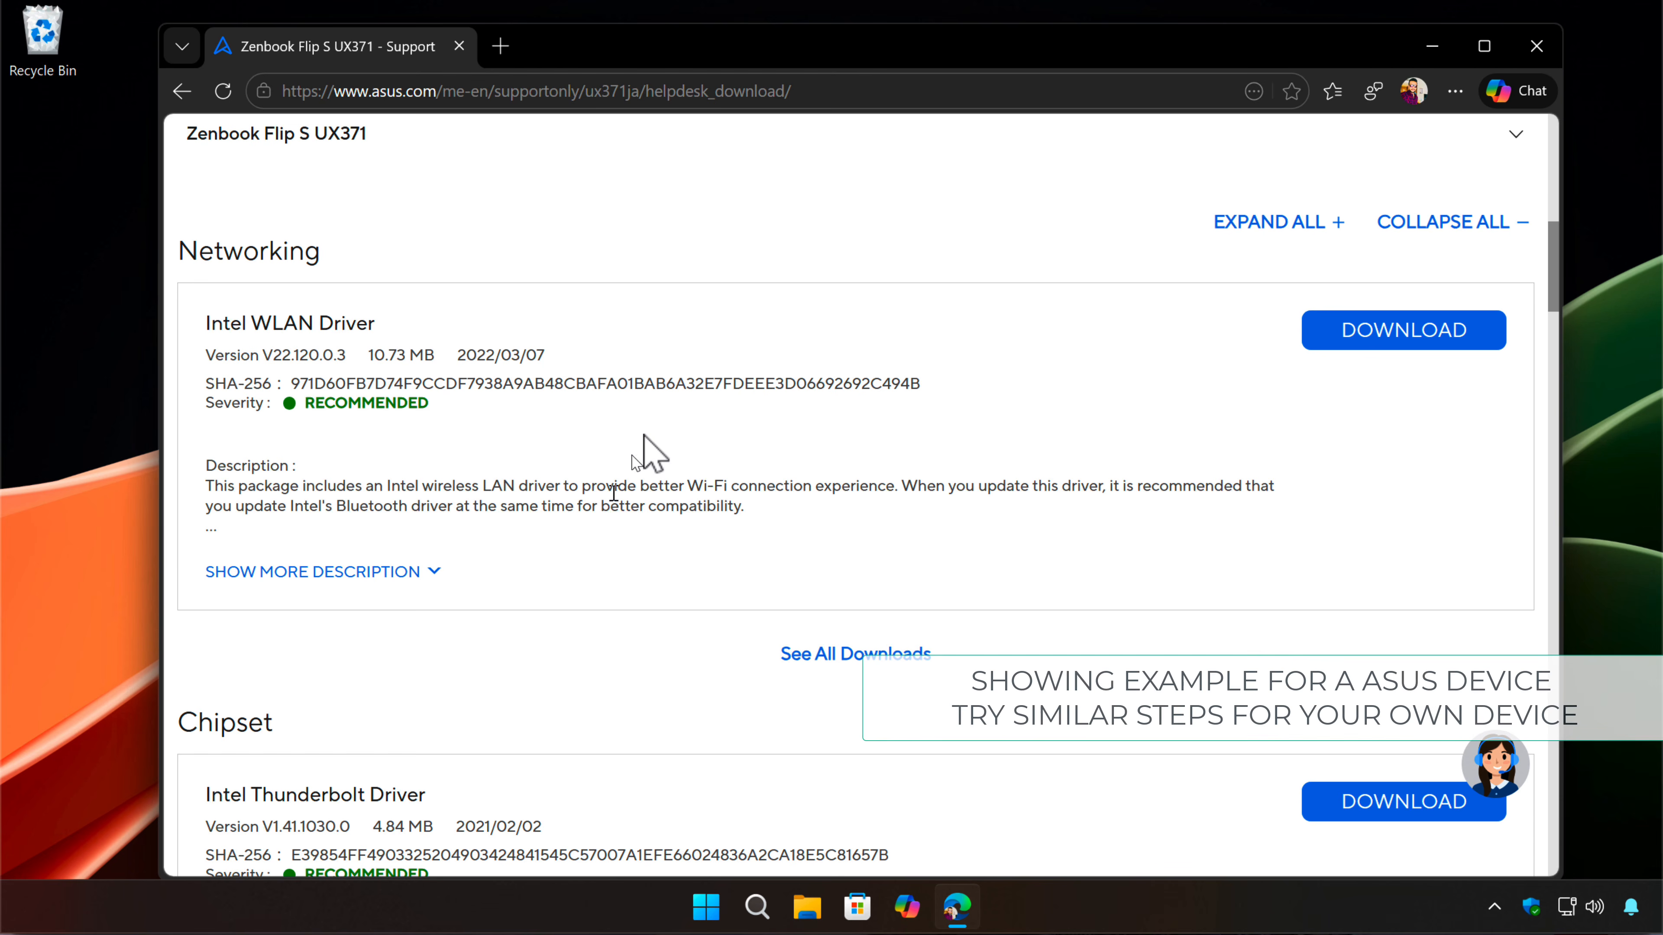
{"action": "scroll", "coordinate": [644, 452], "scroll_direction": "up", "scroll_amount": 3}
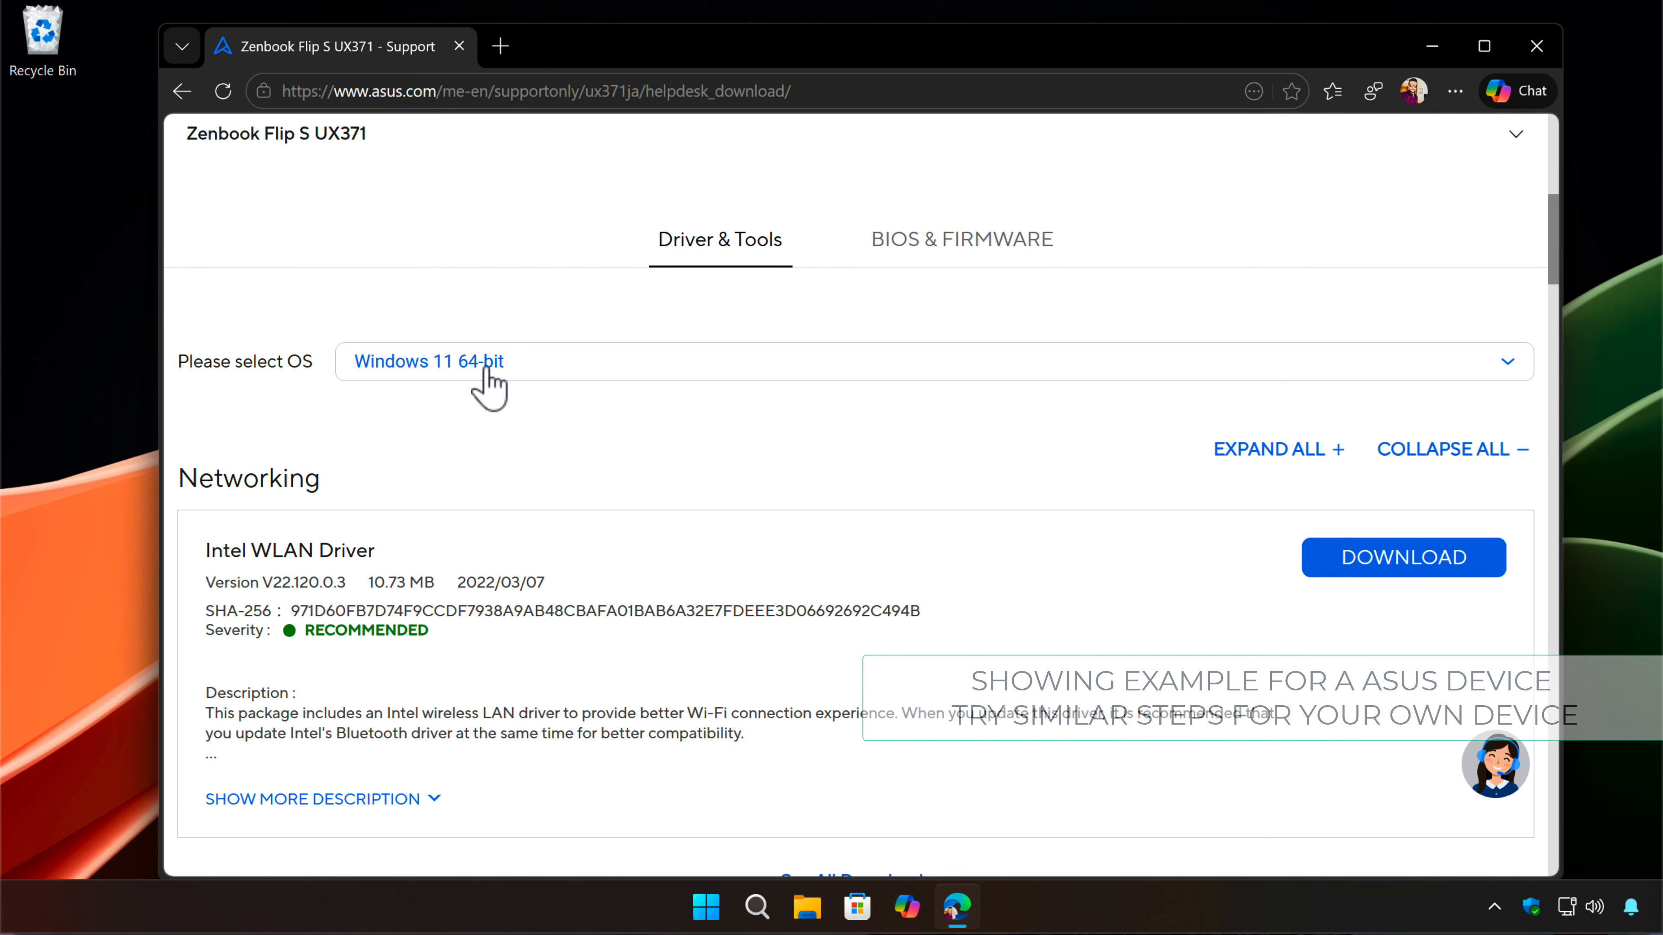
{"action": "left_click", "coordinate": [486, 370]}
{"action": "left_click", "coordinate": [461, 394]}
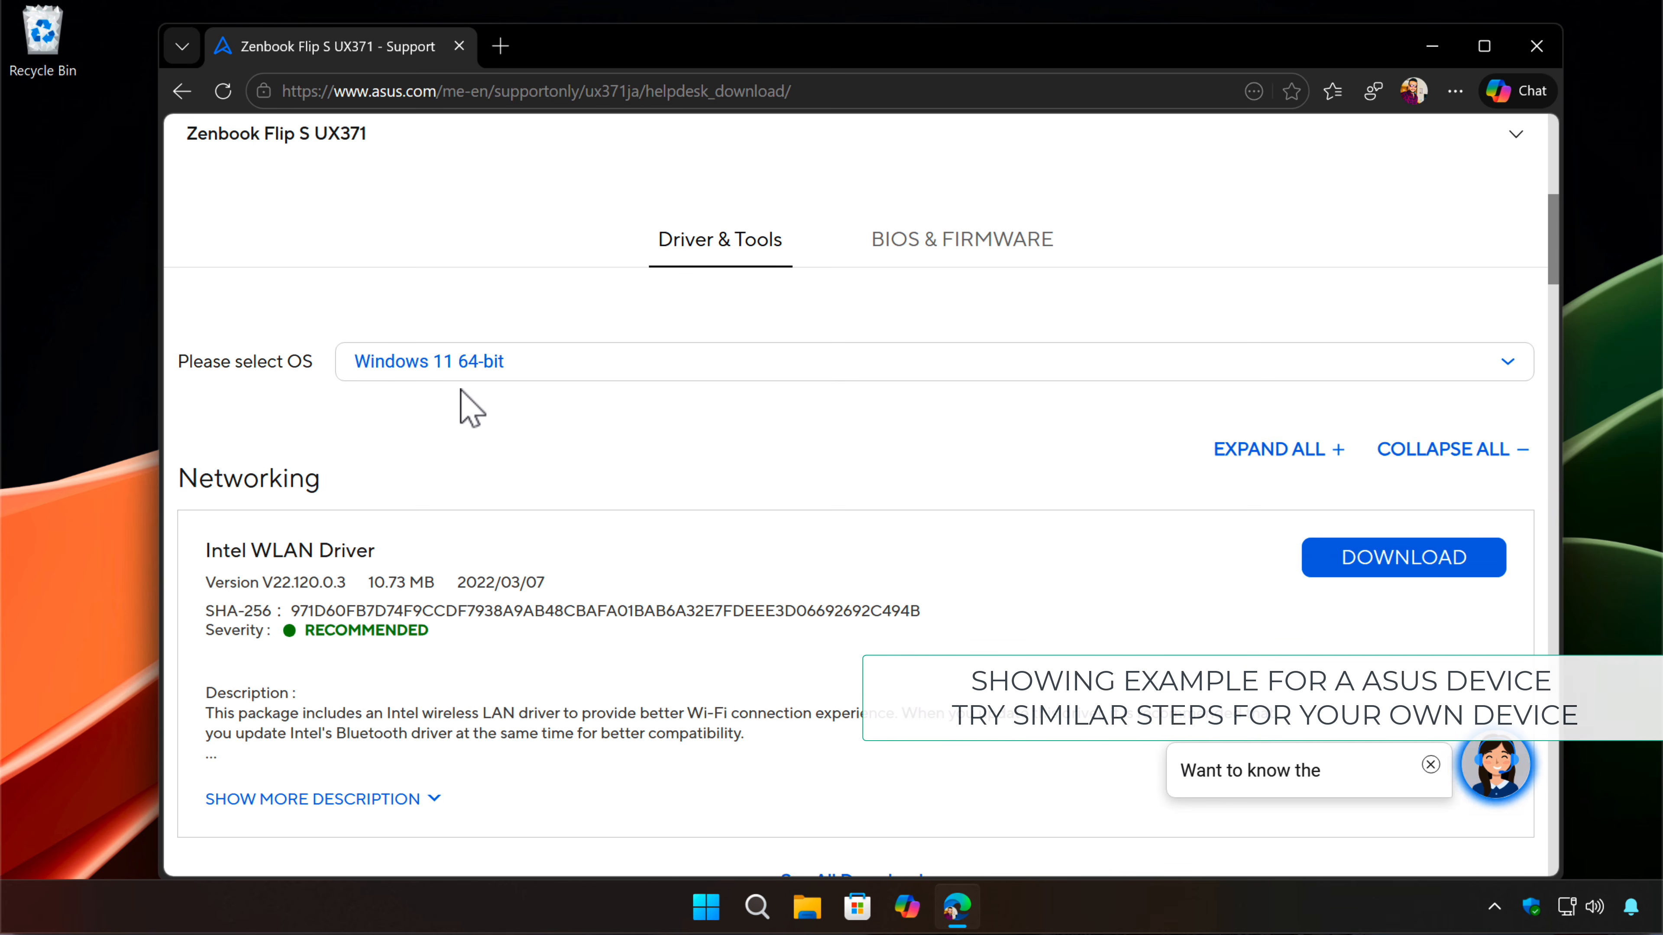
Step: Expand the full description of the Realtek Camera Driver in the Camera section and download that driver
{"action": "scroll", "coordinate": [622, 524], "scroll_direction": "down", "scroll_amount": 12}
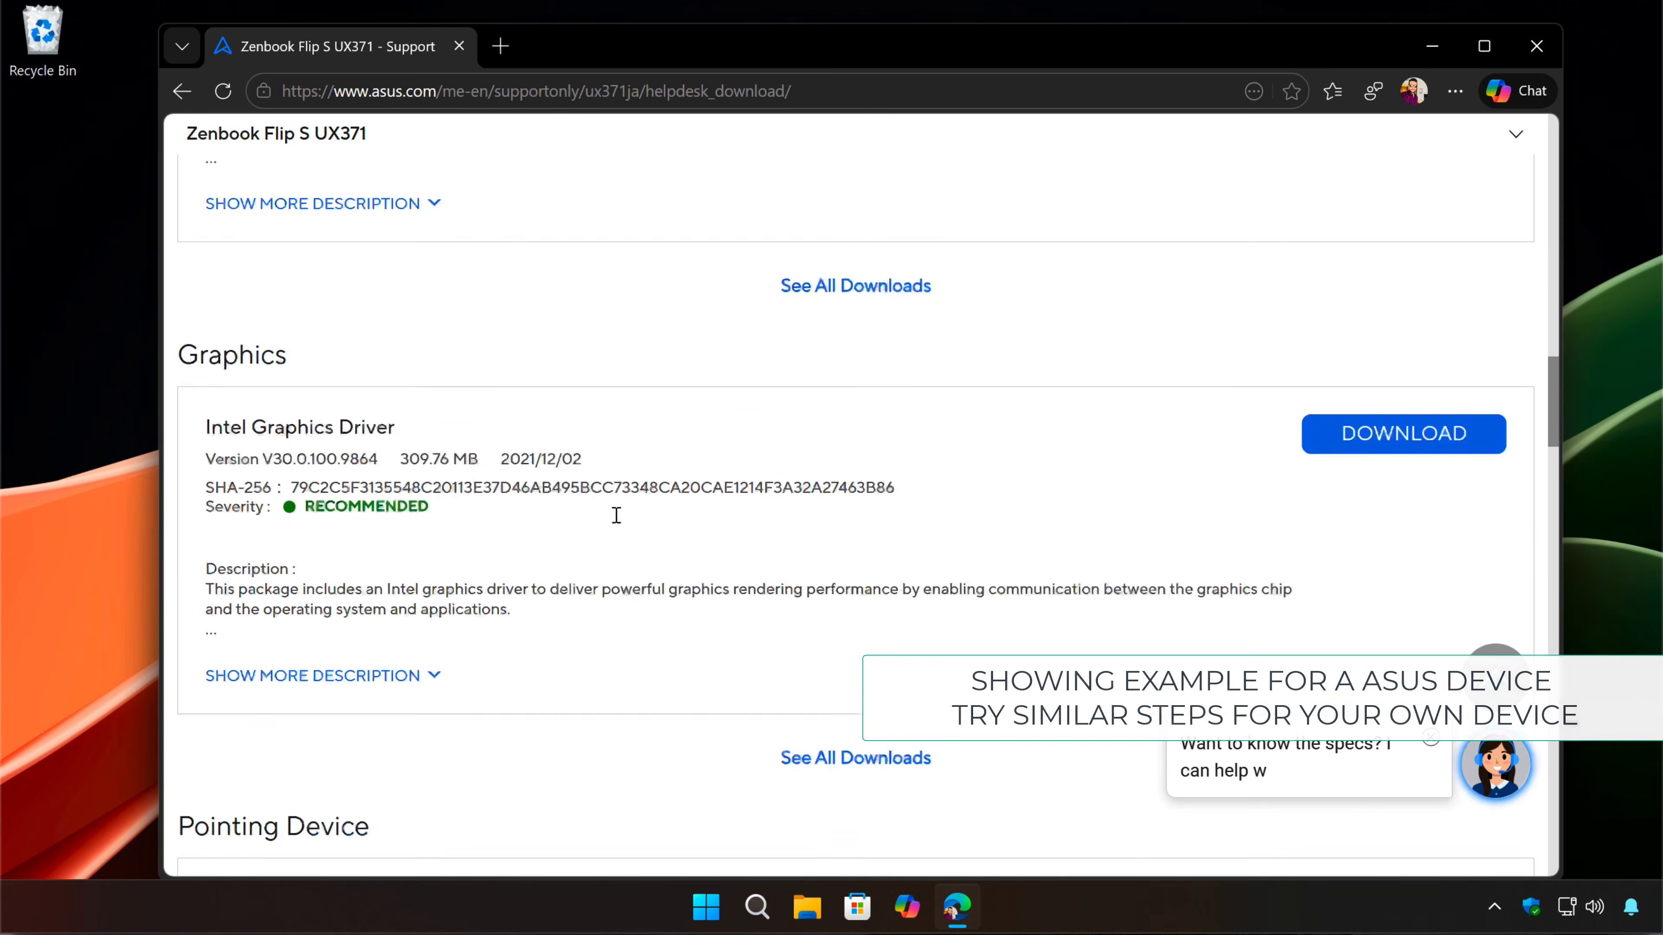
{"action": "scroll", "coordinate": [616, 515], "scroll_direction": "down", "scroll_amount": 20}
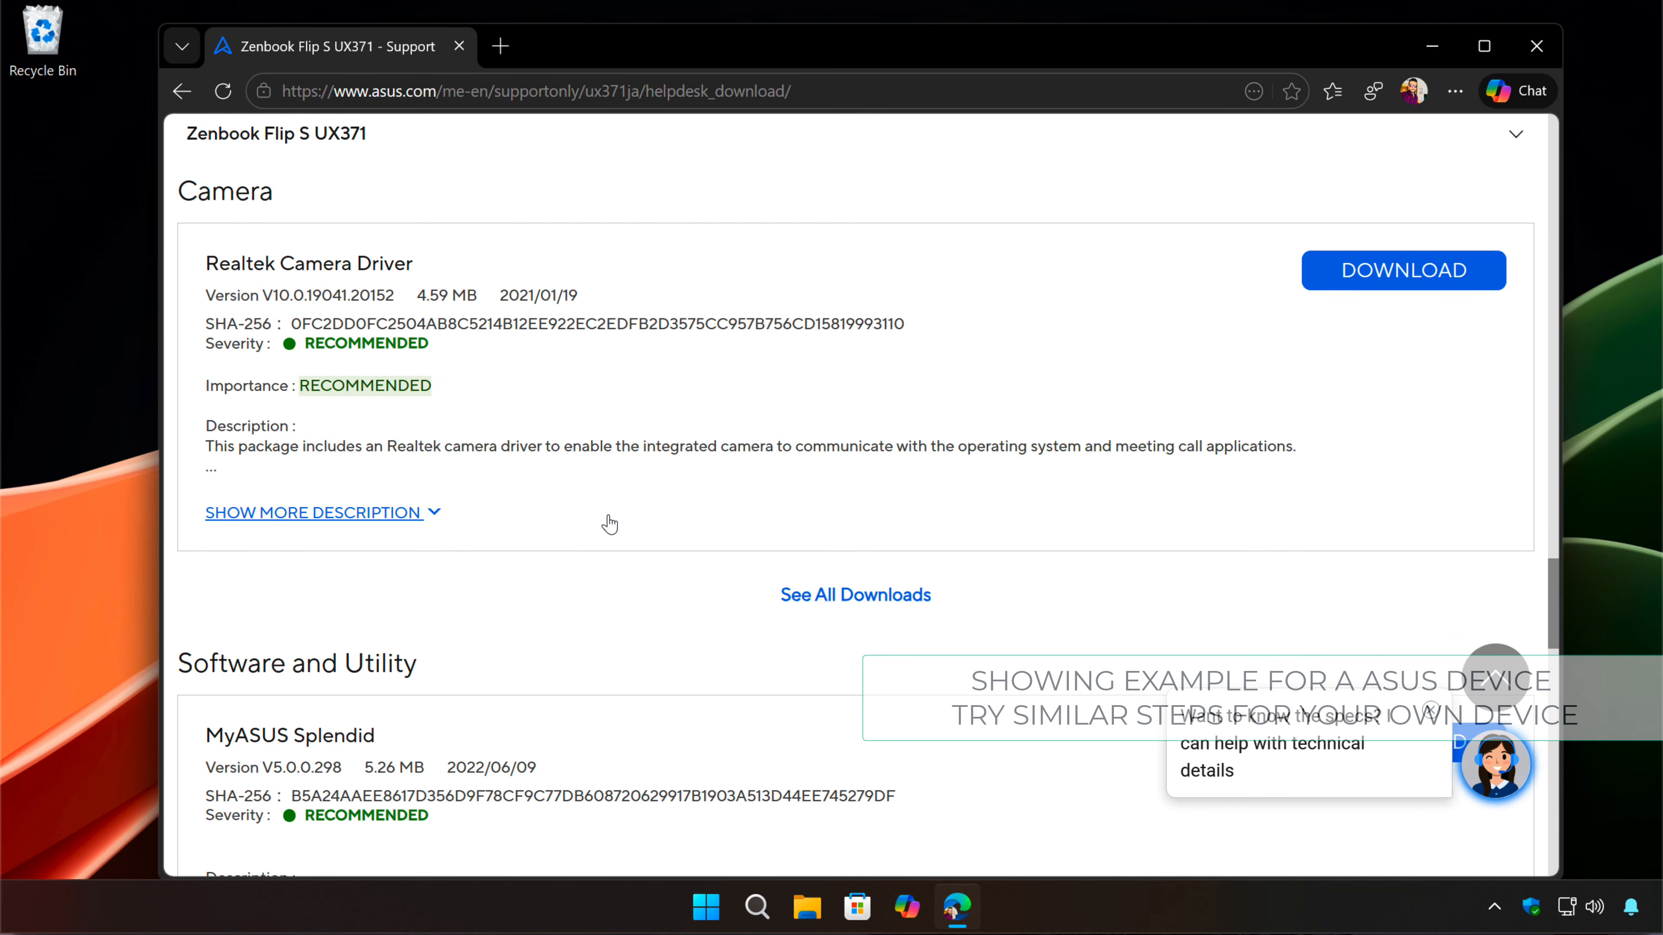
{"action": "scroll", "coordinate": [609, 524], "scroll_direction": "up", "scroll_amount": 2}
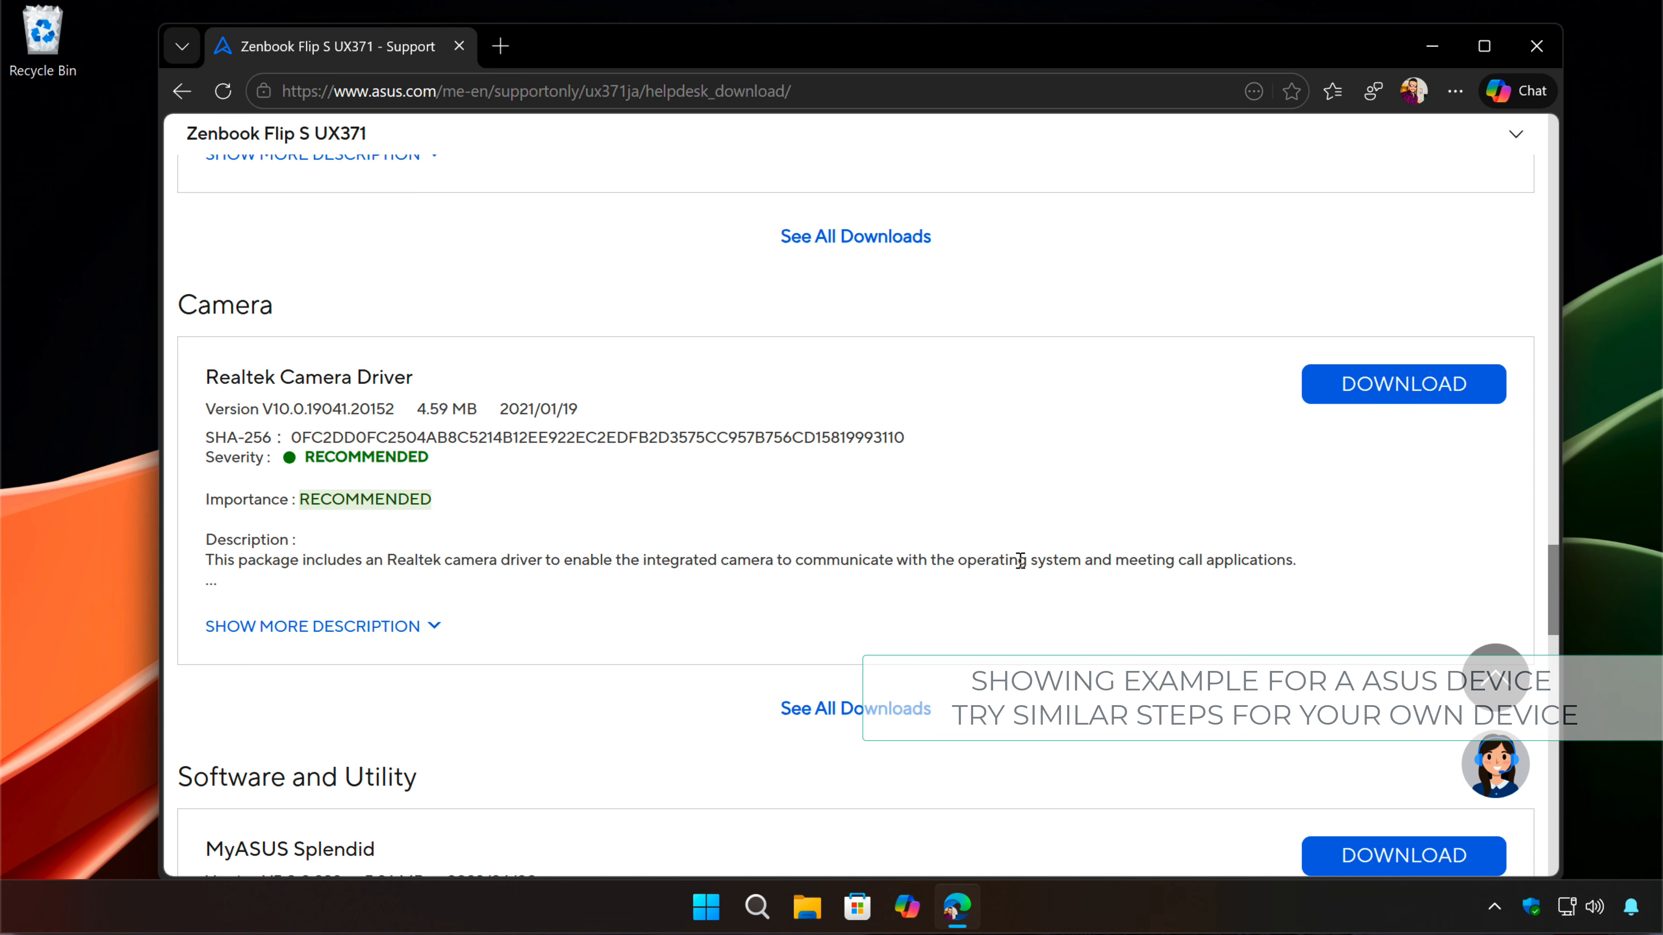
{"action": "left_click", "coordinate": [403, 627]}
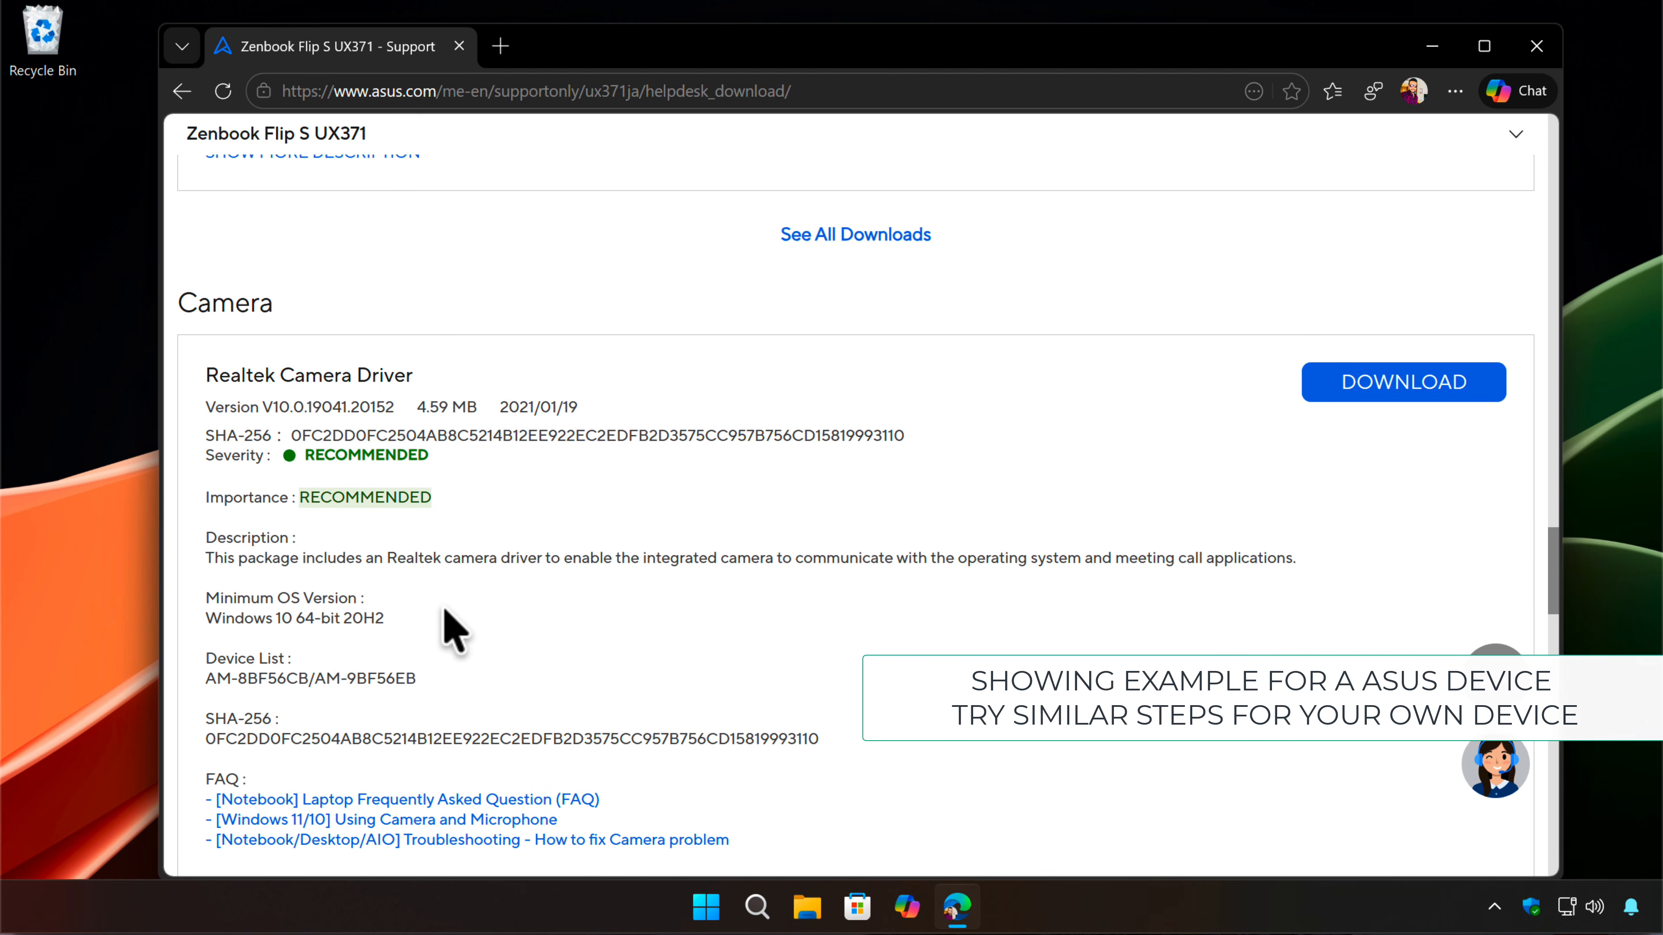
{"action": "scroll", "coordinate": [445, 629], "scroll_direction": "down", "scroll_amount": 2}
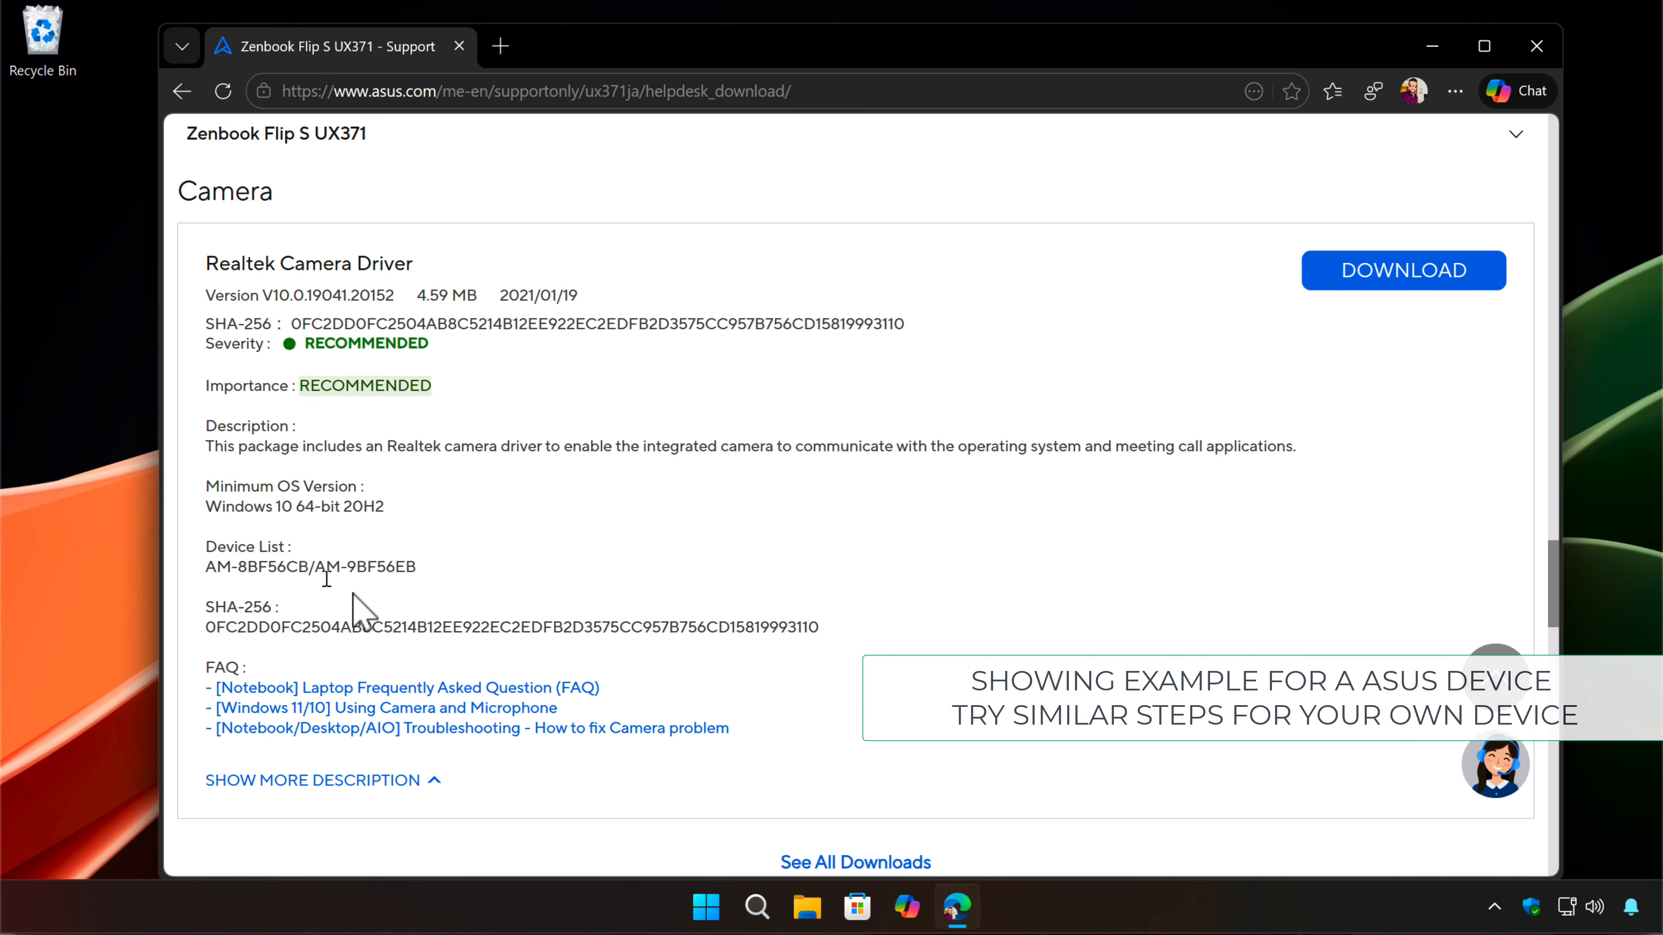
{"action": "scroll", "coordinate": [631, 494], "scroll_direction": "up", "scroll_amount": 2}
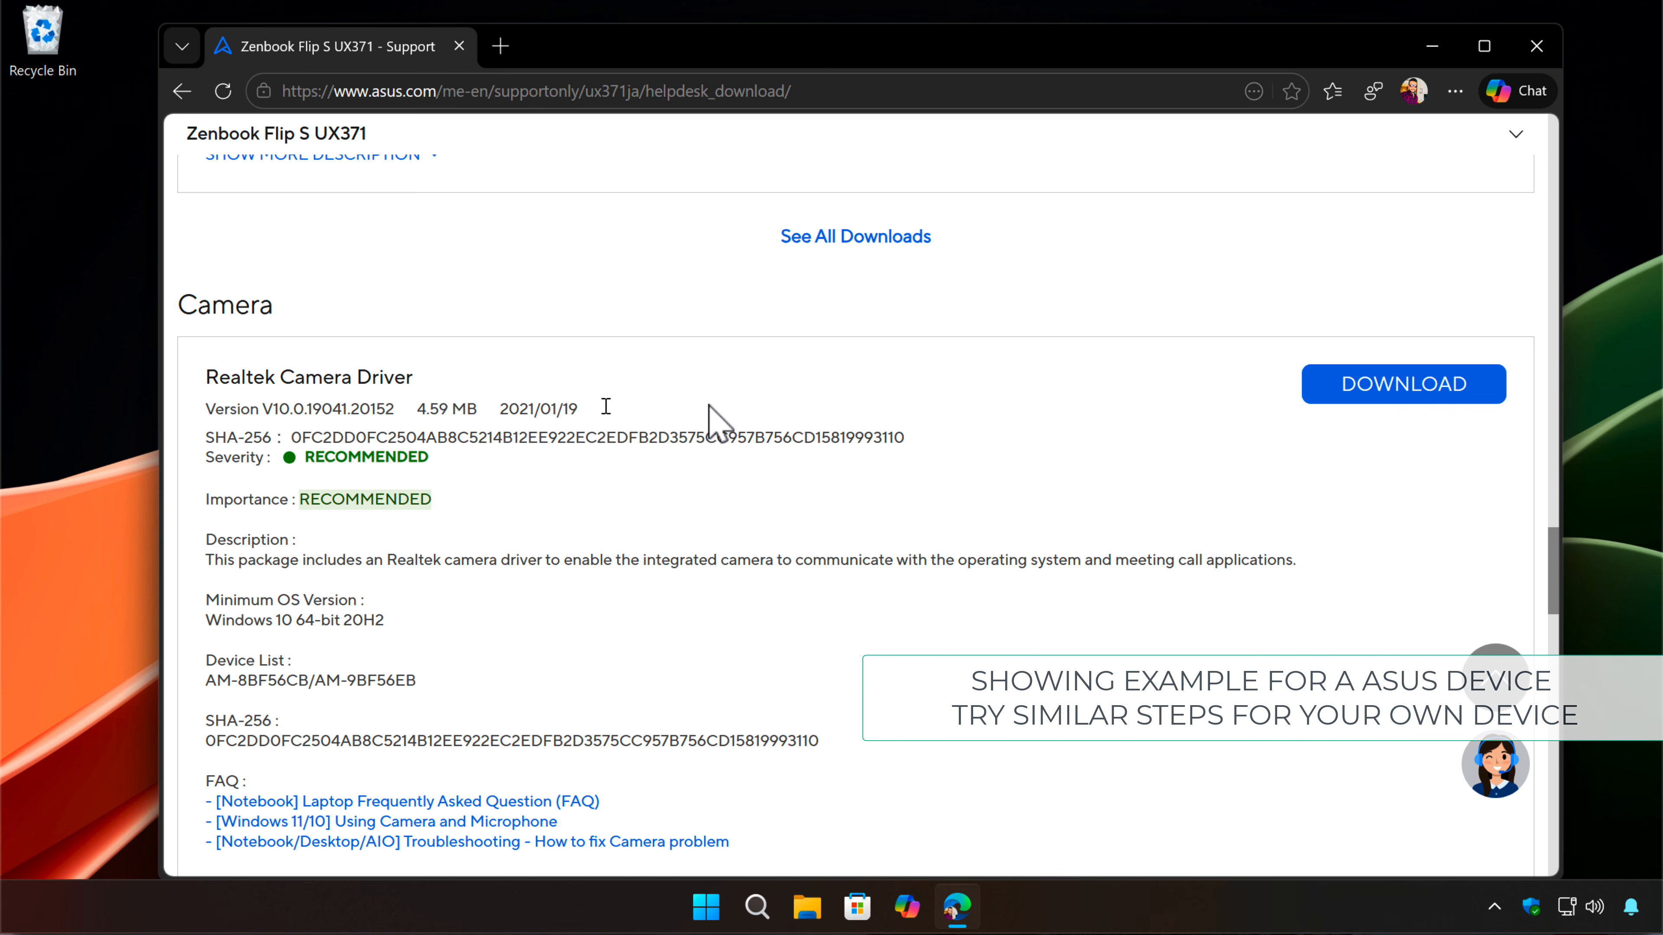
{"action": "left_click", "coordinate": [1329, 416]}
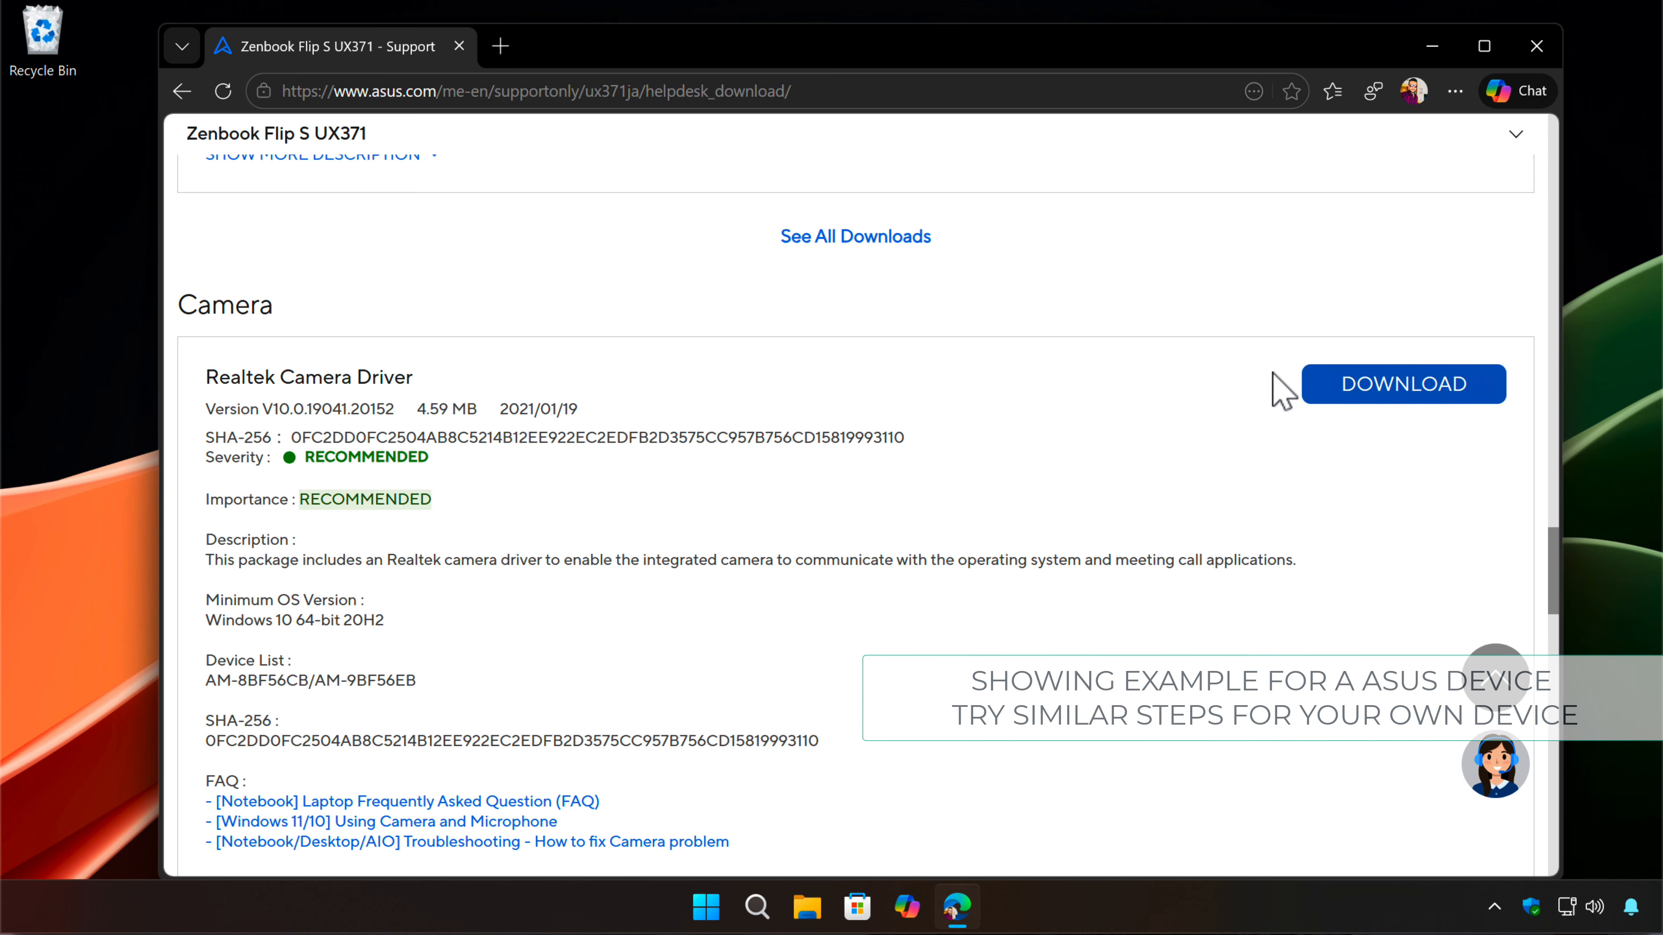